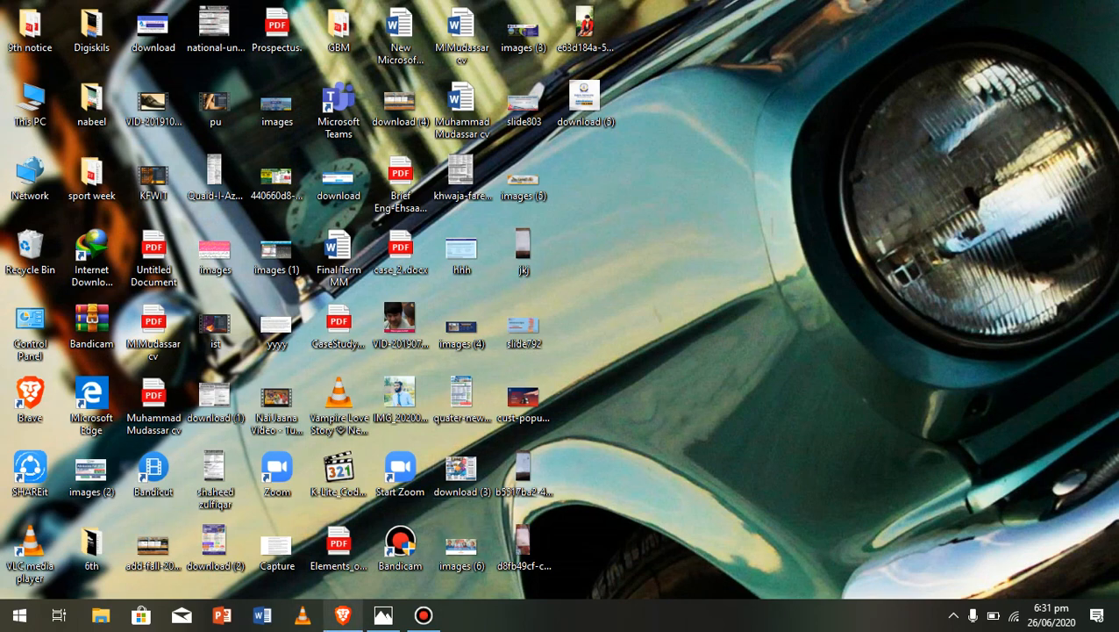
Back in Brave, rerun the Google search 'admission.cust.edu.pk 2019' from search history
{"action": "left_click", "coordinate": [343, 615]}
{"action": "type", "text": "w"}
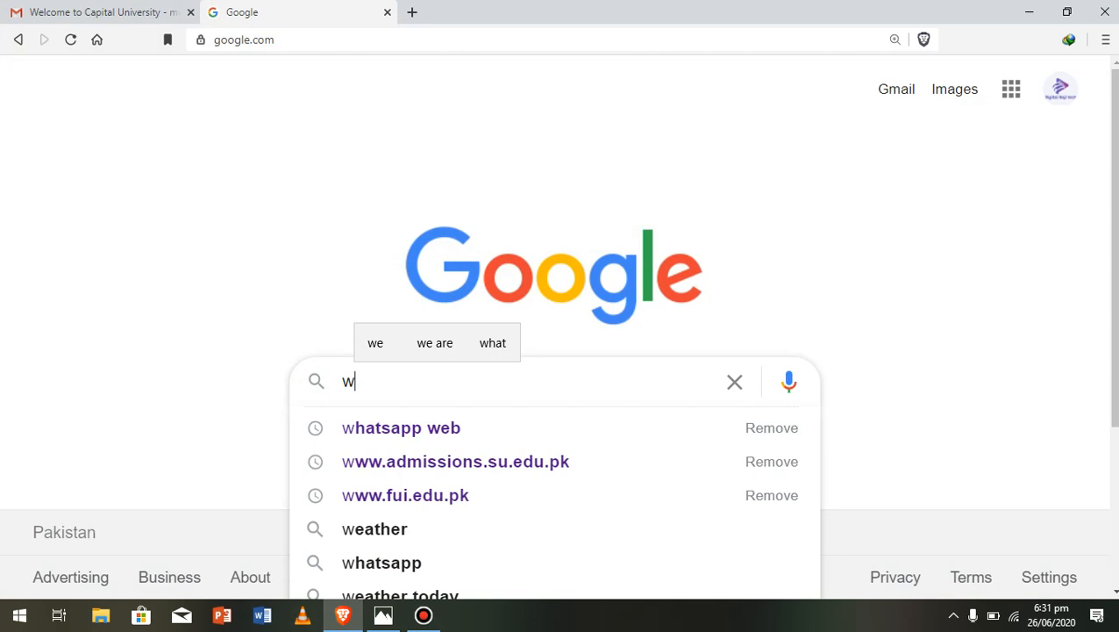
{"action": "key", "text": "BackSpace"}
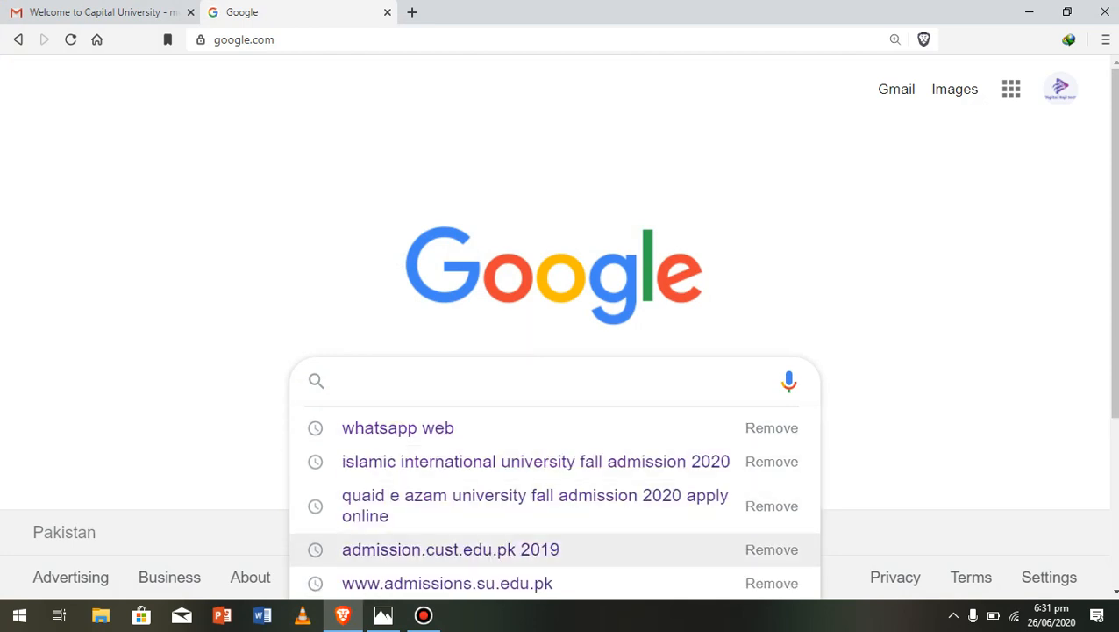
{"action": "left_click", "coordinate": [450, 549]}
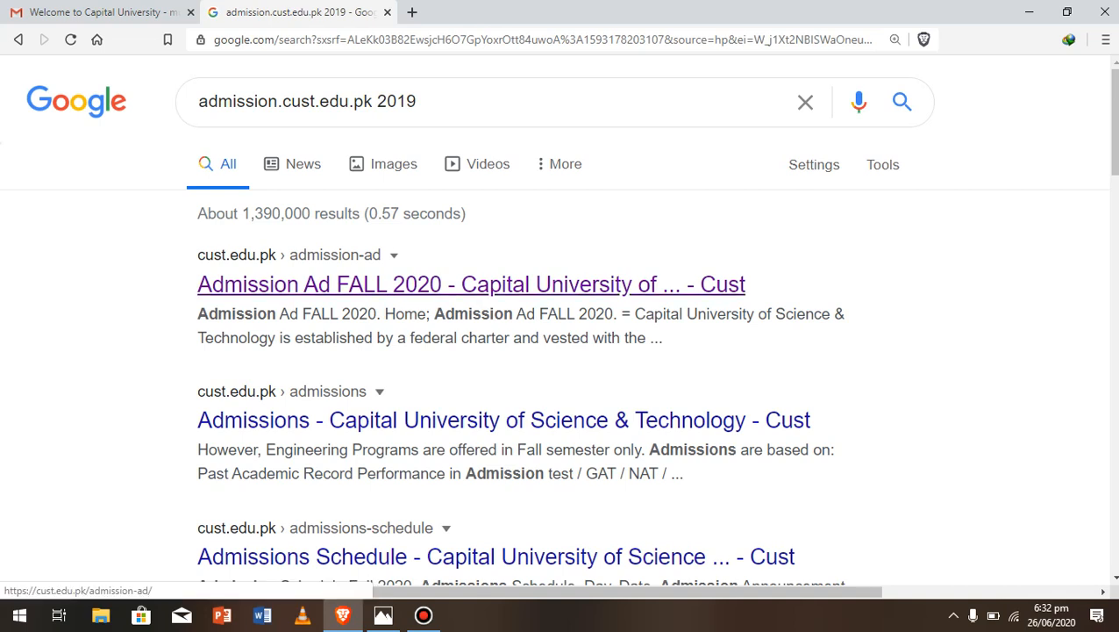
Open the Admission Ad FALL 2020 result and scroll through the advertisement
{"action": "left_click", "coordinate": [471, 284]}
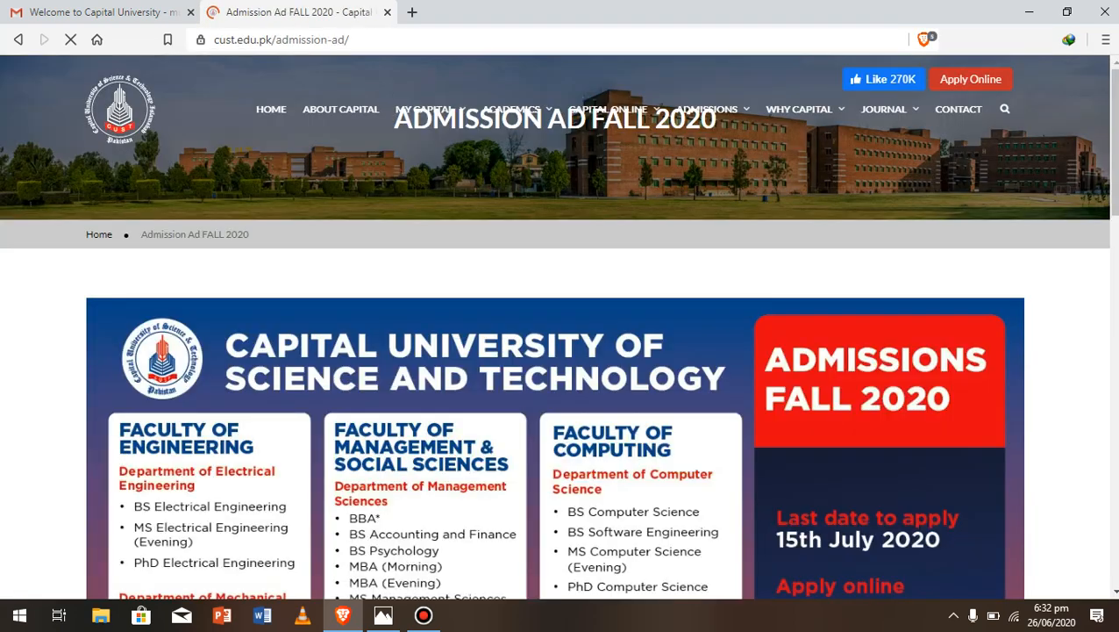
{"action": "scroll", "coordinate": [560, 351], "scroll_direction": "down", "scroll_amount": 2}
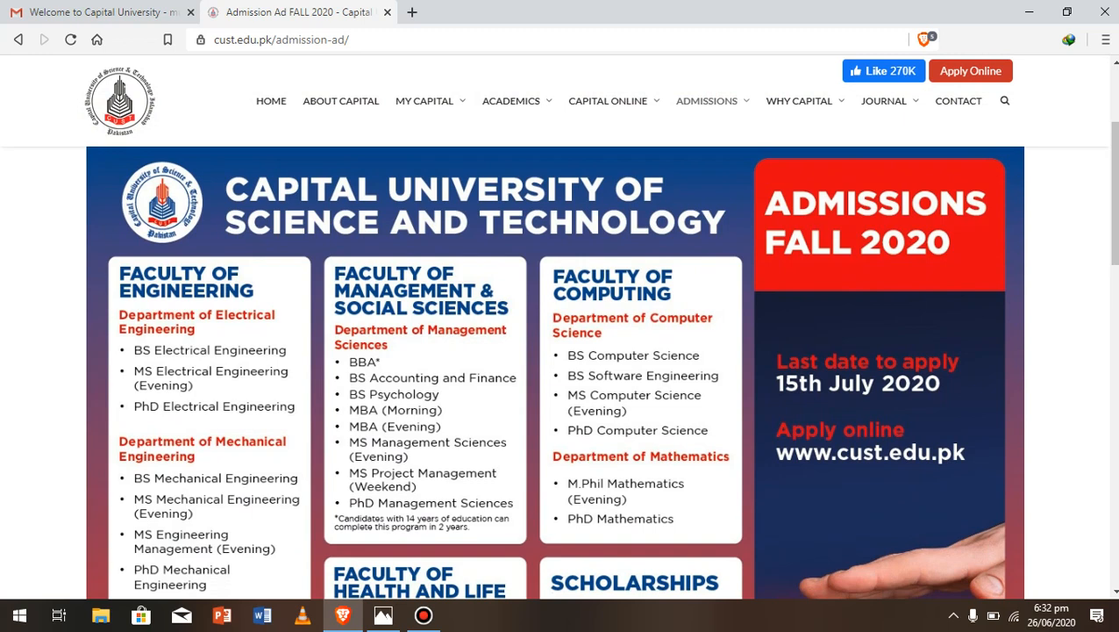
{"action": "scroll", "coordinate": [560, 350], "scroll_direction": "down", "scroll_amount": 2}
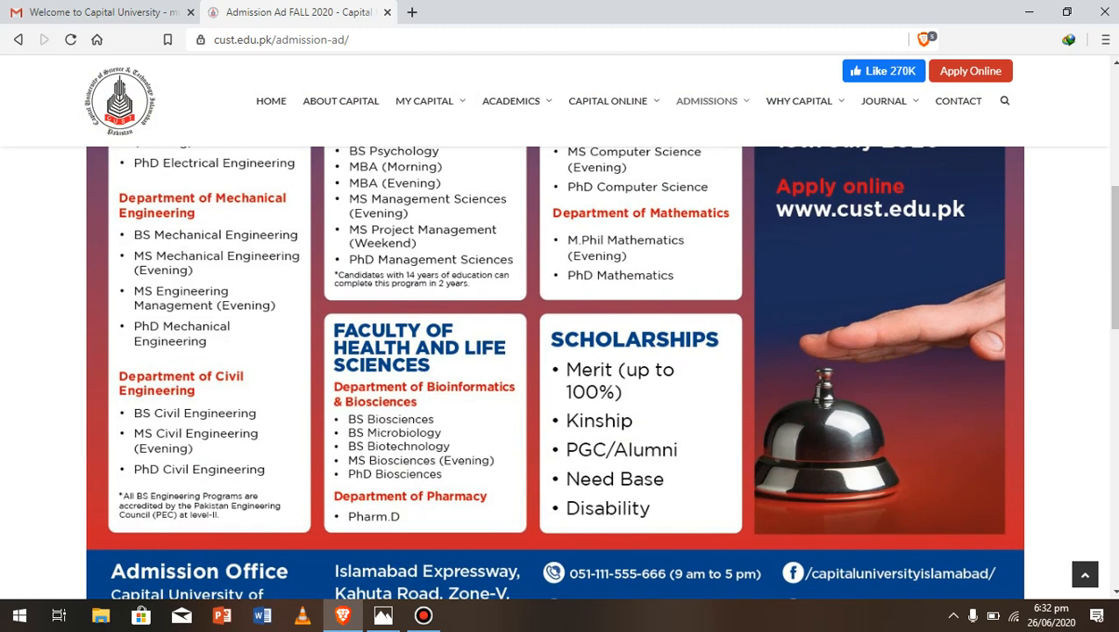
{"action": "scroll", "coordinate": [559, 369], "scroll_direction": "up", "scroll_amount": 3}
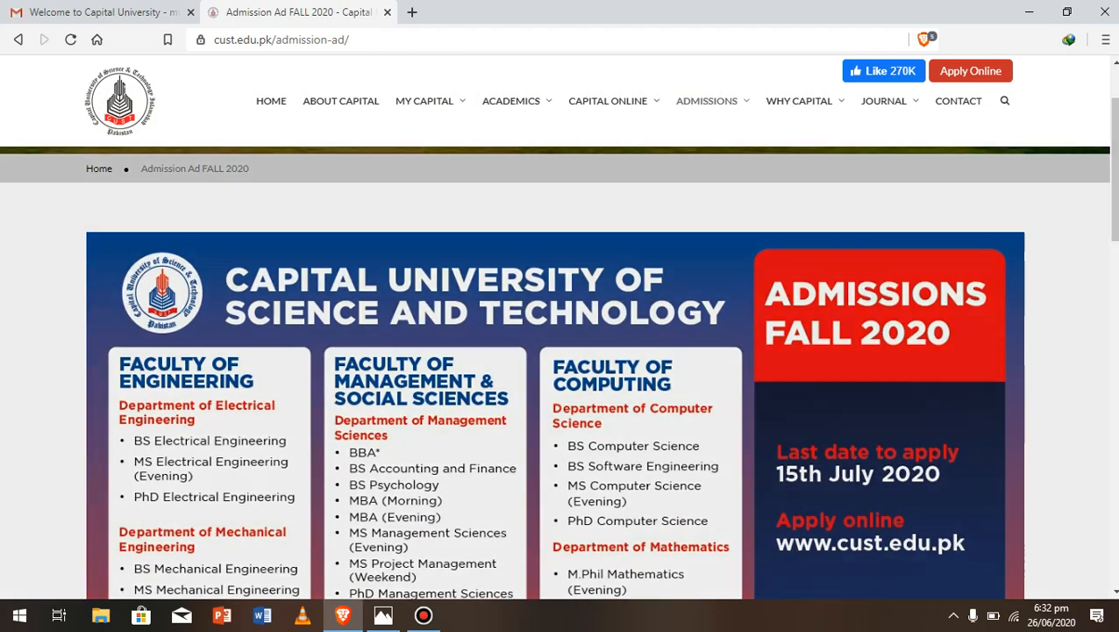
Go to Apply Online under the ADMISSIONS menu to reach the portal login
{"action": "mouse_move", "coordinate": [607, 101]}
{"action": "mouse_move", "coordinate": [706, 101]}
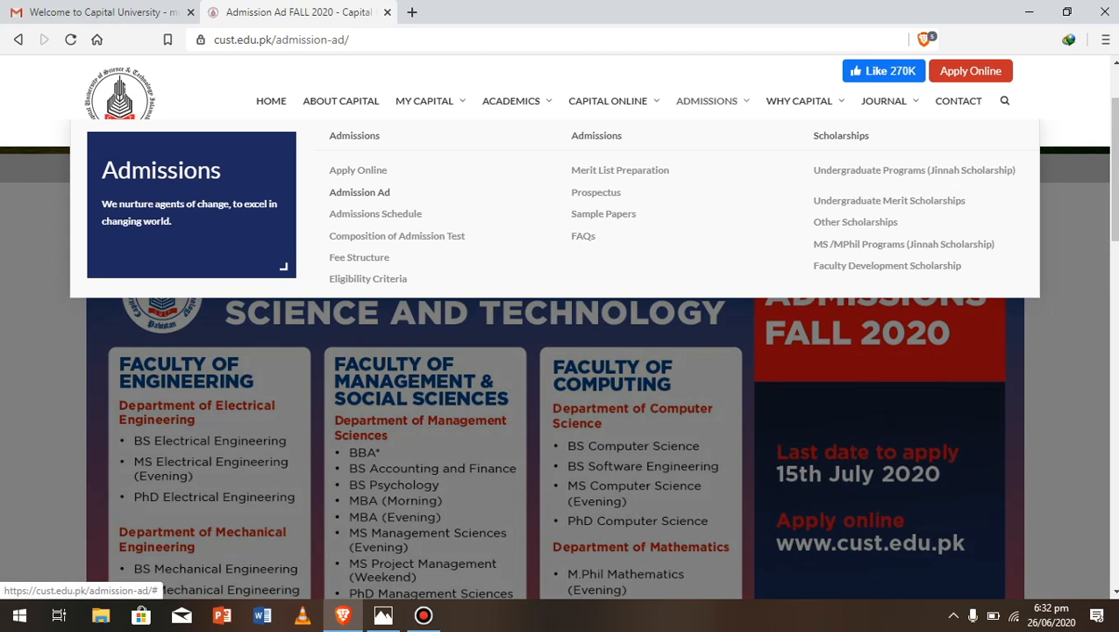
{"action": "left_click", "coordinate": [358, 170]}
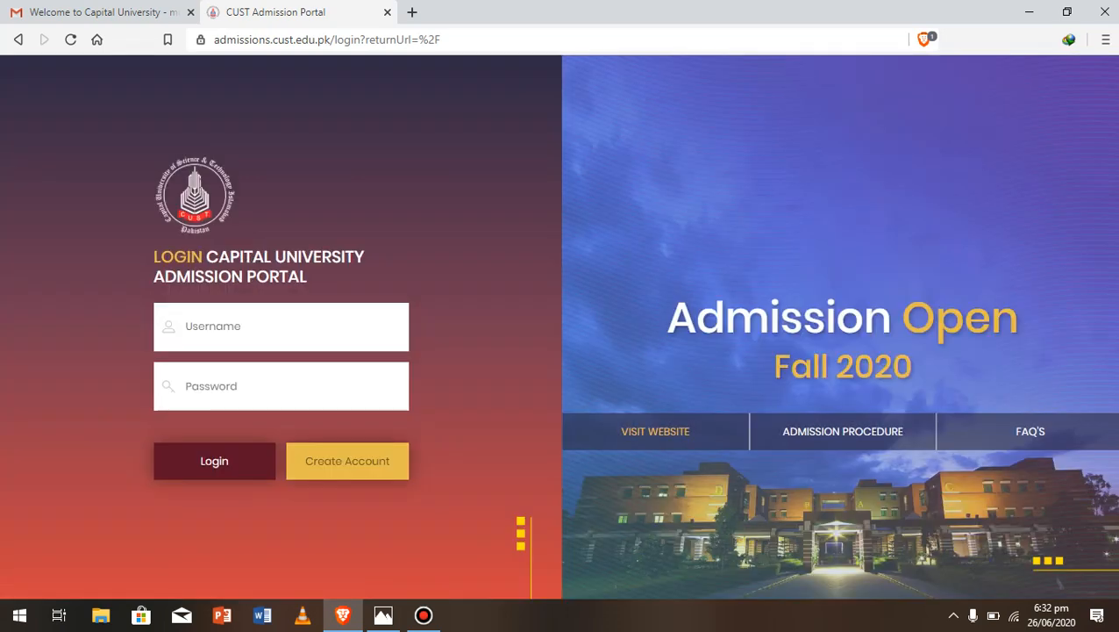
Open Create Account, then switch to the 'Welcome to Capital University' email in Gmail
{"action": "left_click", "coordinate": [348, 461]}
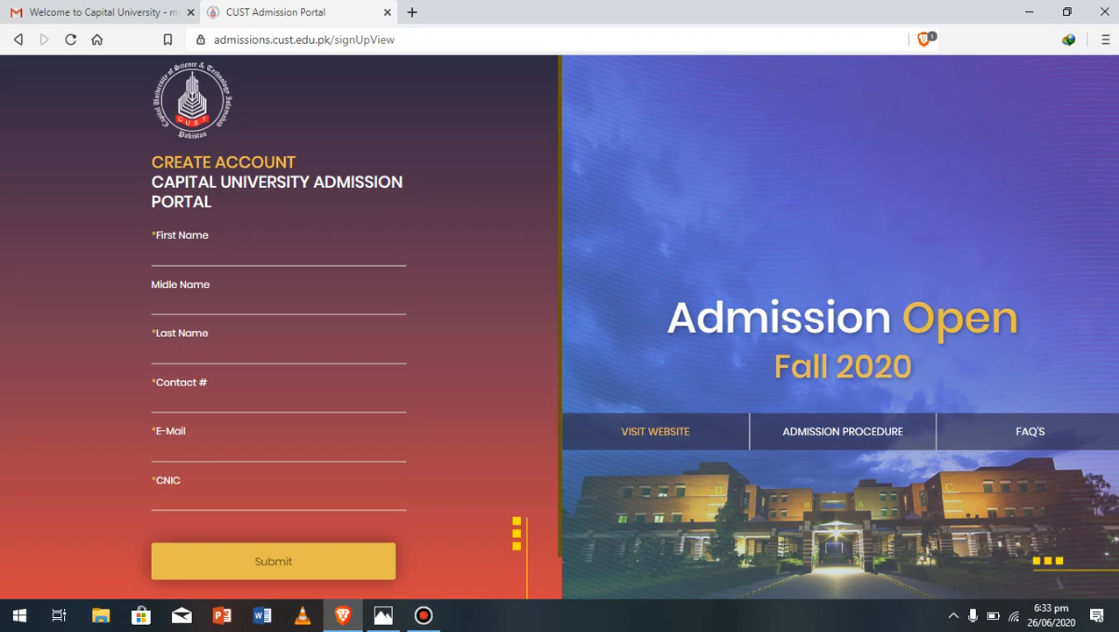
{"action": "left_click", "coordinate": [97, 13]}
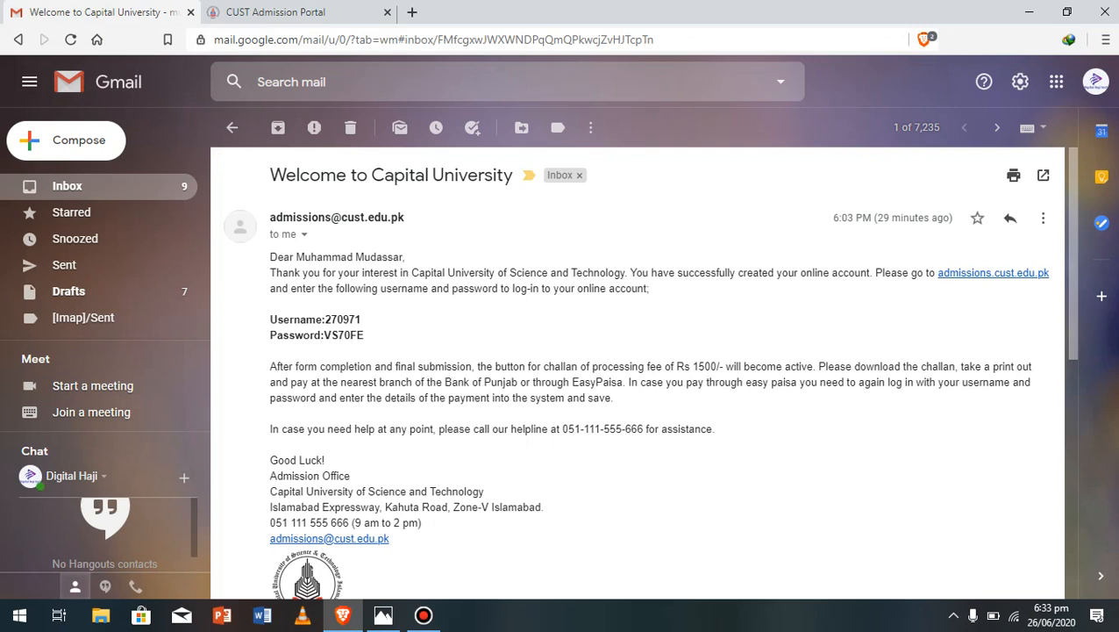
Copy the username from the welcome email into the portal login's Username field
{"action": "left_click_drag", "start_coordinate": [325, 319], "coordinate": [361, 320]}
{"action": "right_click", "coordinate": [351, 319]}
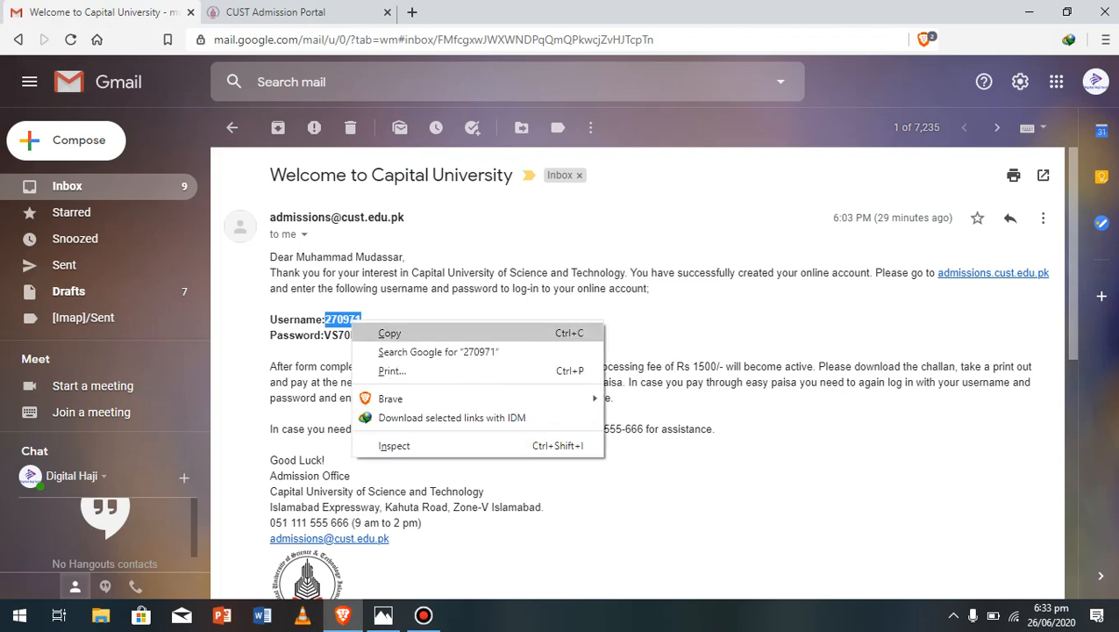
{"action": "left_click", "coordinate": [386, 326]}
{"action": "key", "text": "ctrl+Tab"}
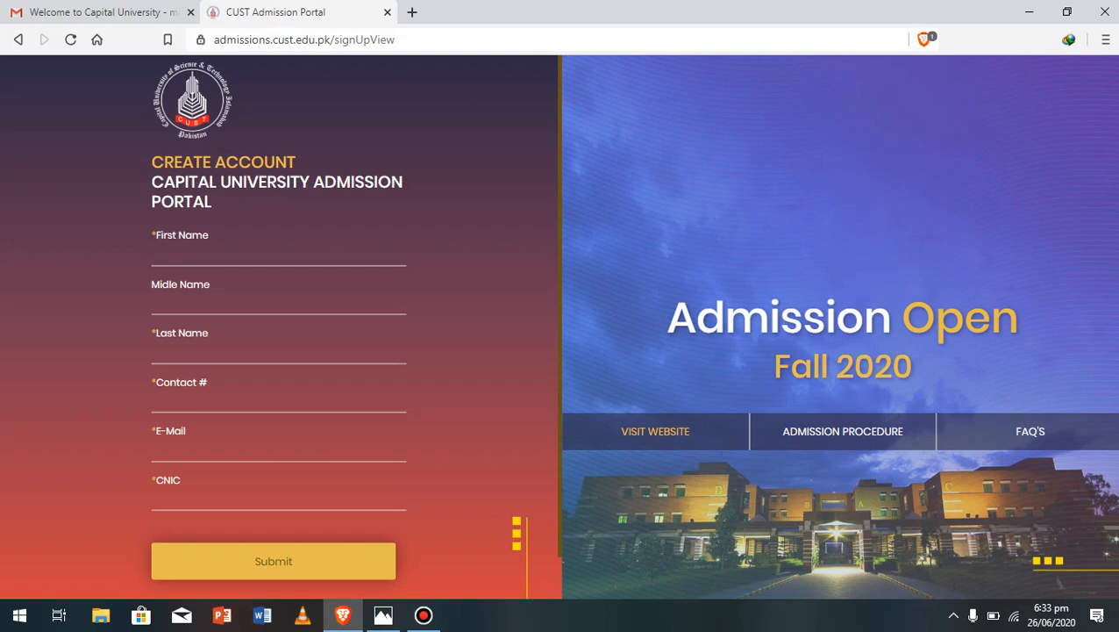
{"action": "left_click", "coordinate": [17, 39]}
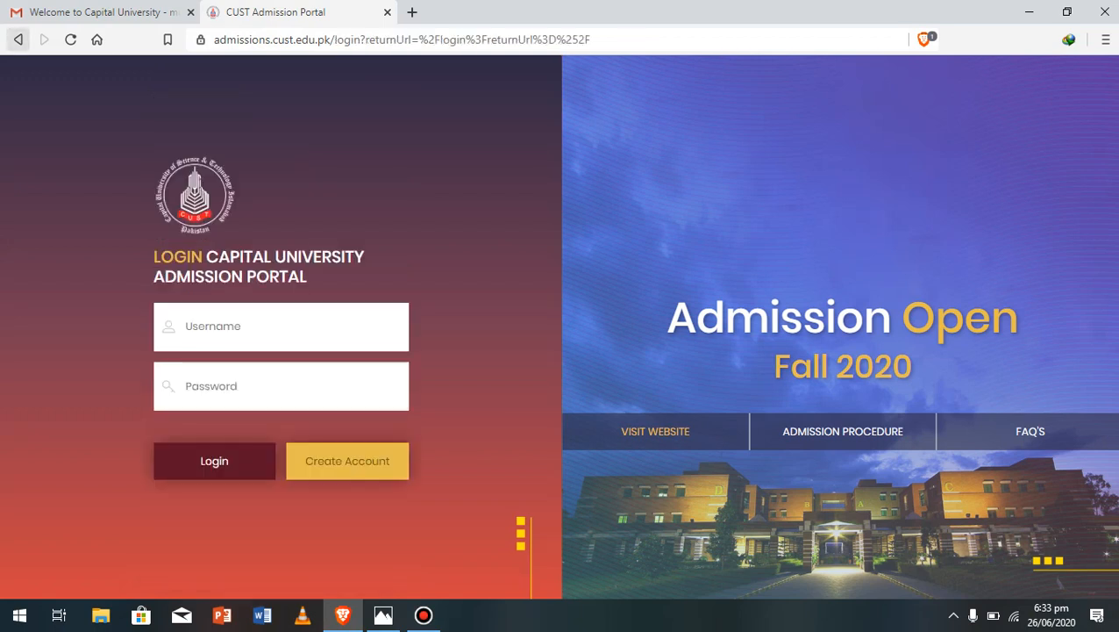
{"action": "right_click", "coordinate": [226, 311]}
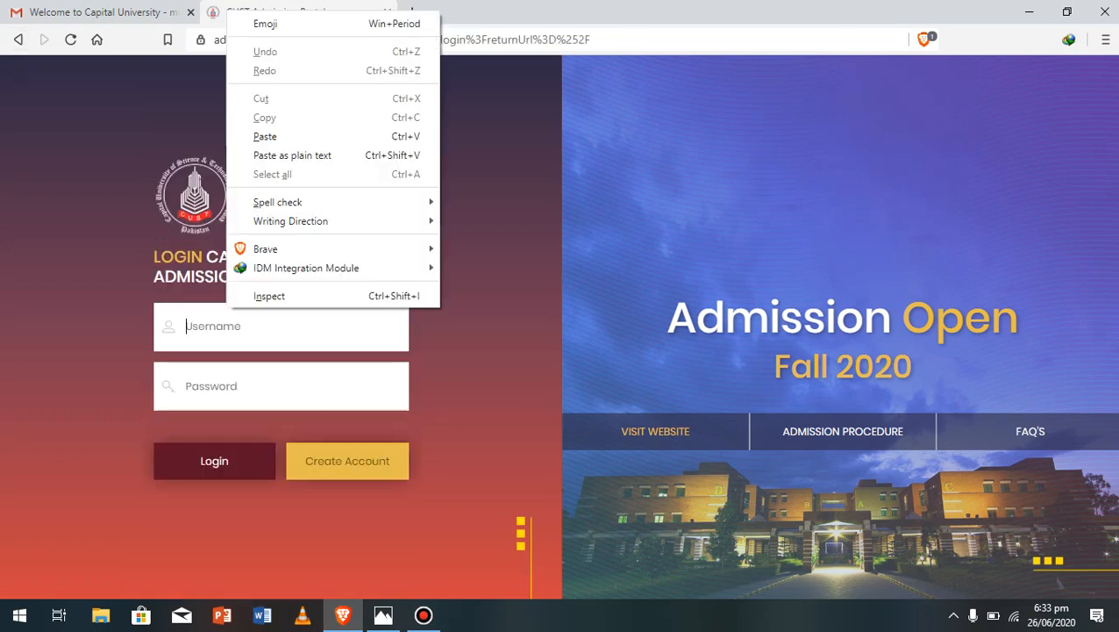
{"action": "left_click", "coordinate": [265, 136]}
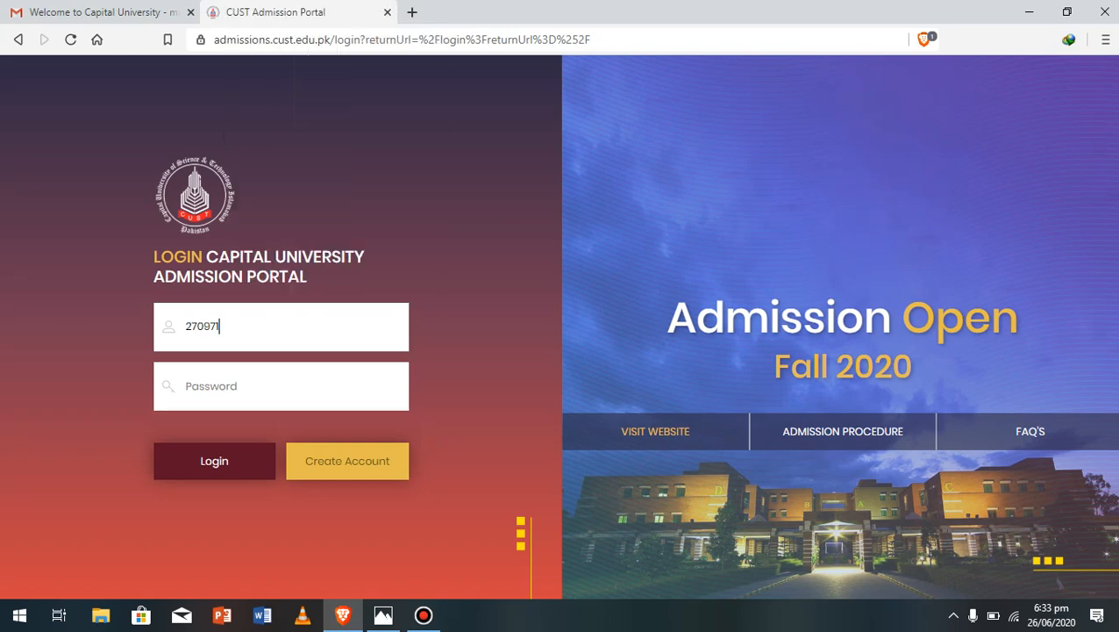
Copy the password from the welcome email into the Password field and sign in
{"action": "left_click", "coordinate": [101, 12]}
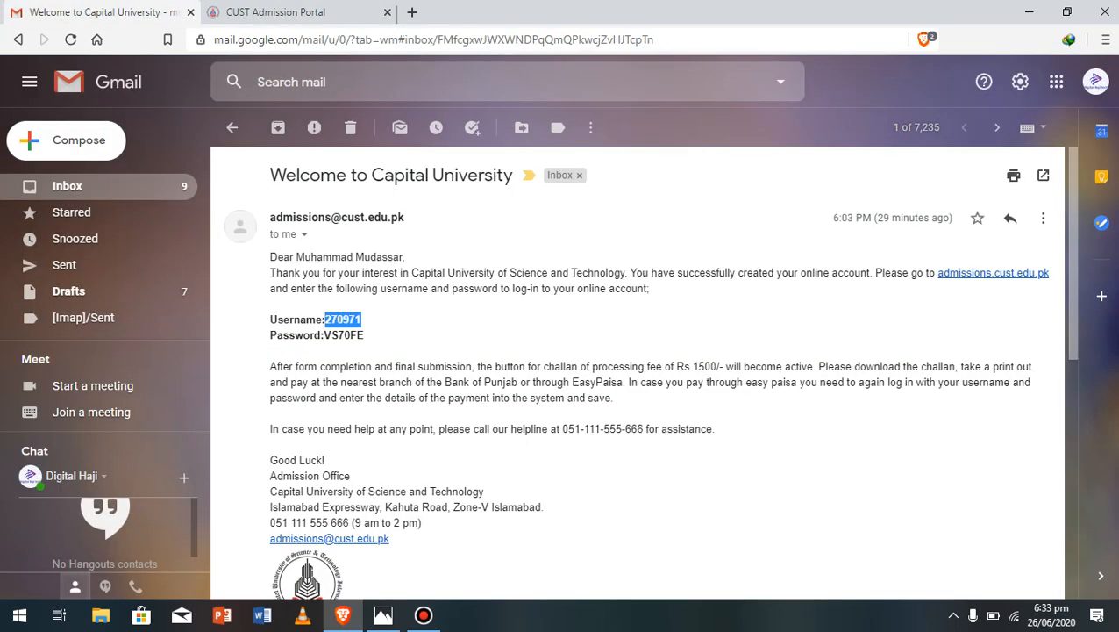
{"action": "left_click_drag", "start_coordinate": [324, 335], "coordinate": [364, 336]}
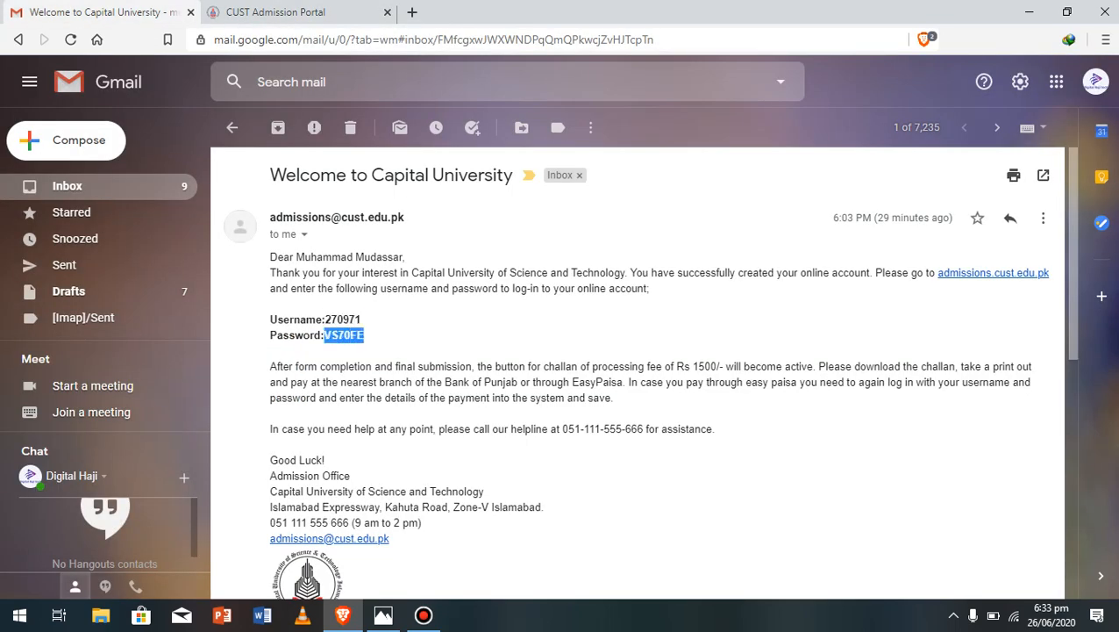
{"action": "right_click", "coordinate": [365, 338]}
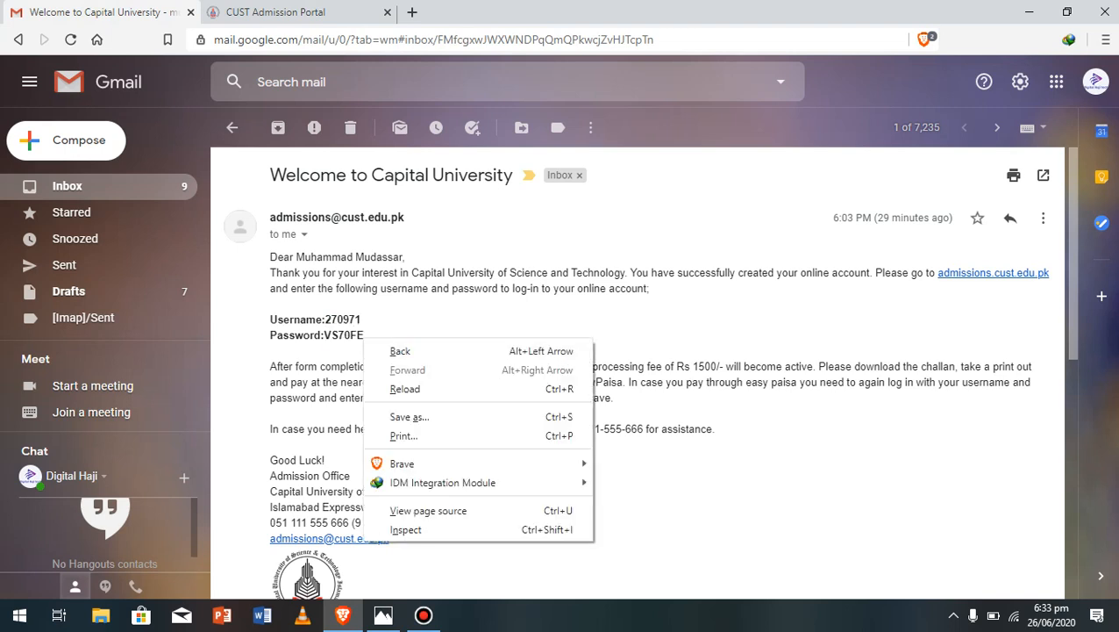
{"action": "key", "text": "Escape"}
{"action": "left_click_drag", "start_coordinate": [365, 336], "coordinate": [323, 335]}
{"action": "right_click", "coordinate": [325, 335]}
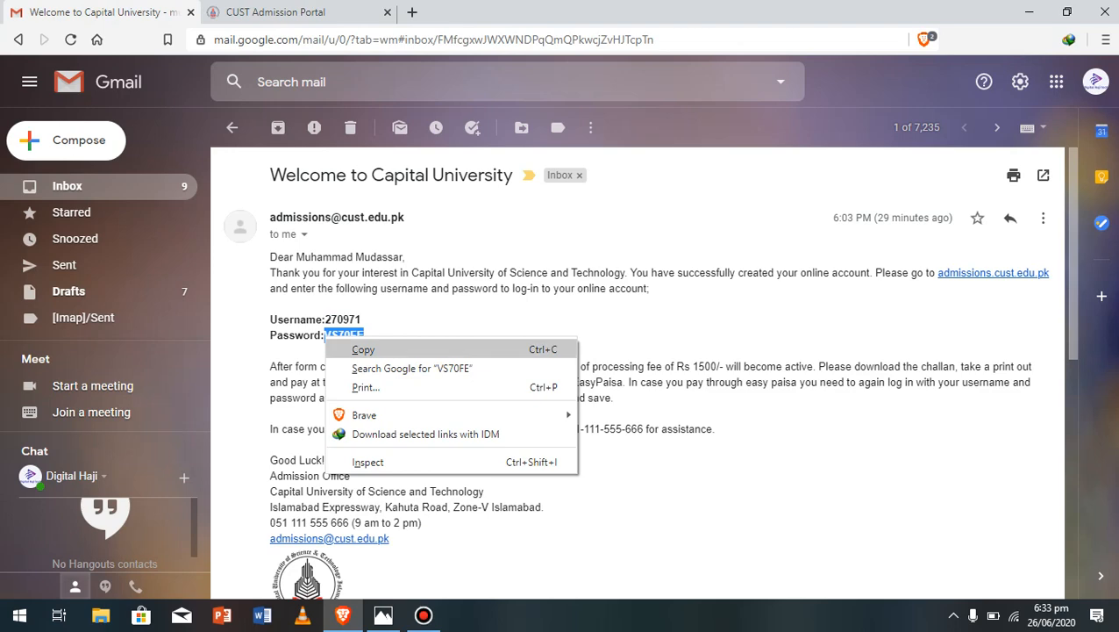
{"action": "left_click", "coordinate": [363, 349]}
{"action": "key", "text": "ctrl+Tab"}
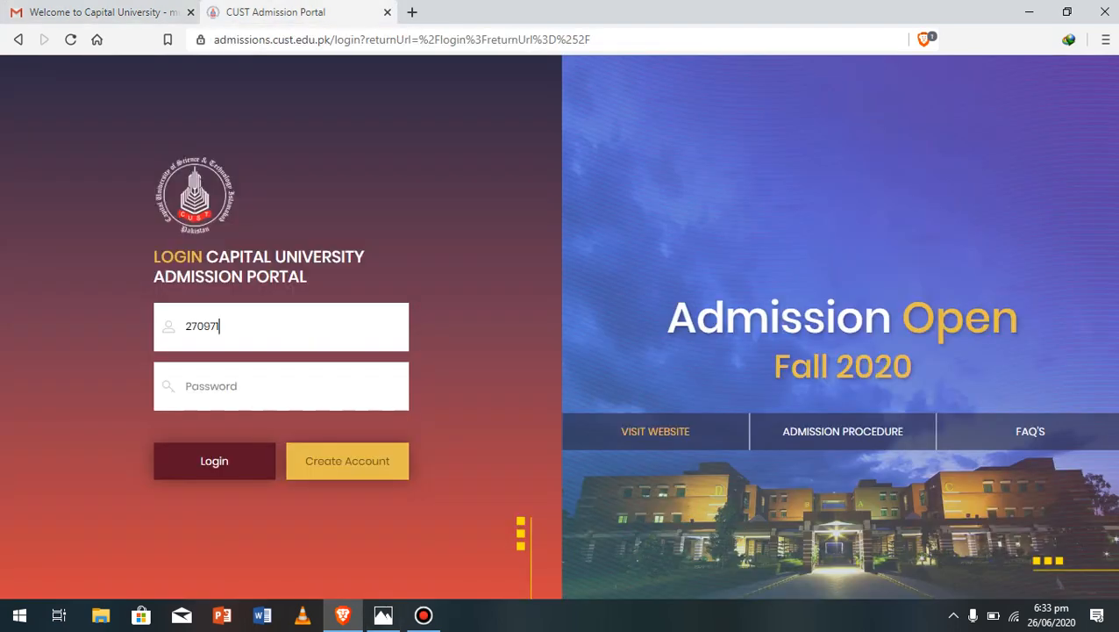
{"action": "key", "text": "Tab"}
{"action": "right_click", "coordinate": [213, 385]}
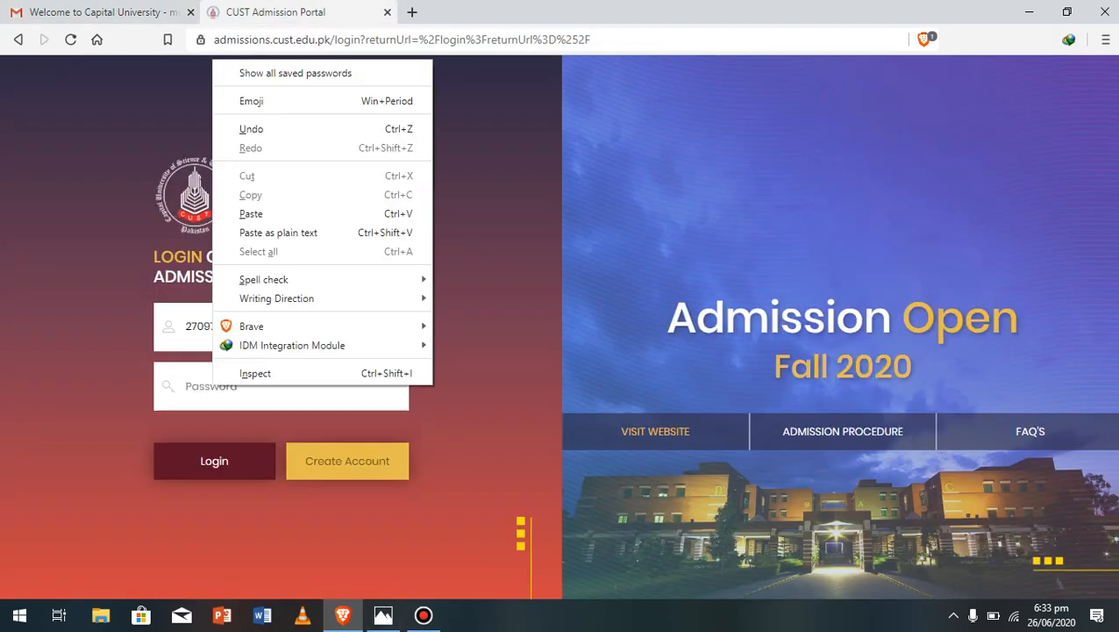
{"action": "left_click", "coordinate": [254, 213]}
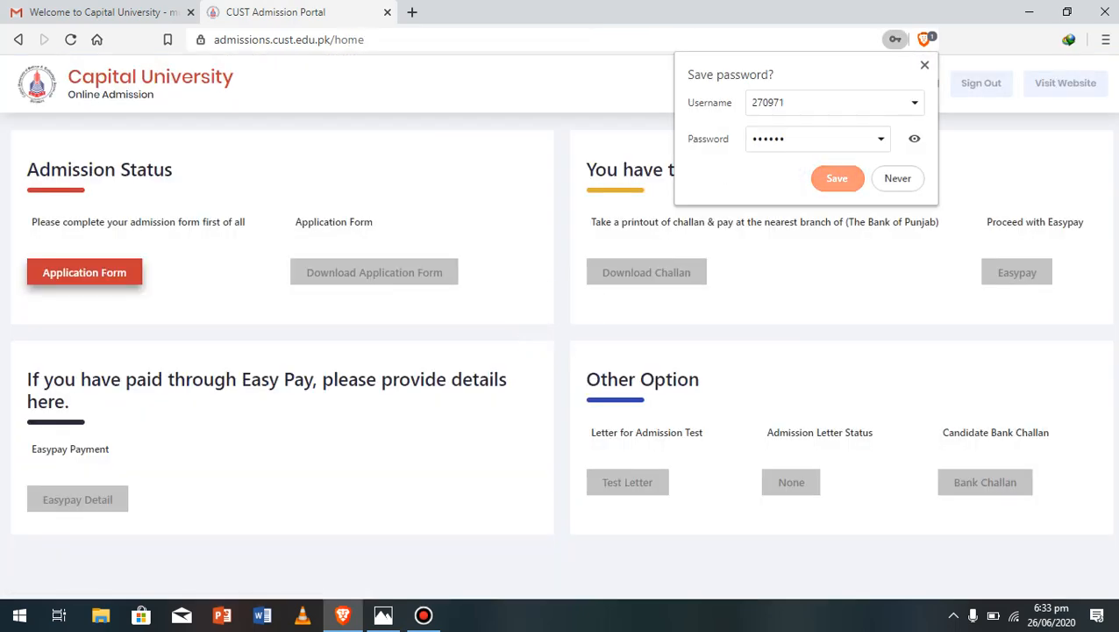
Save the password in the browser and open the Application Form at Personal Info
{"action": "left_click", "coordinate": [836, 178]}
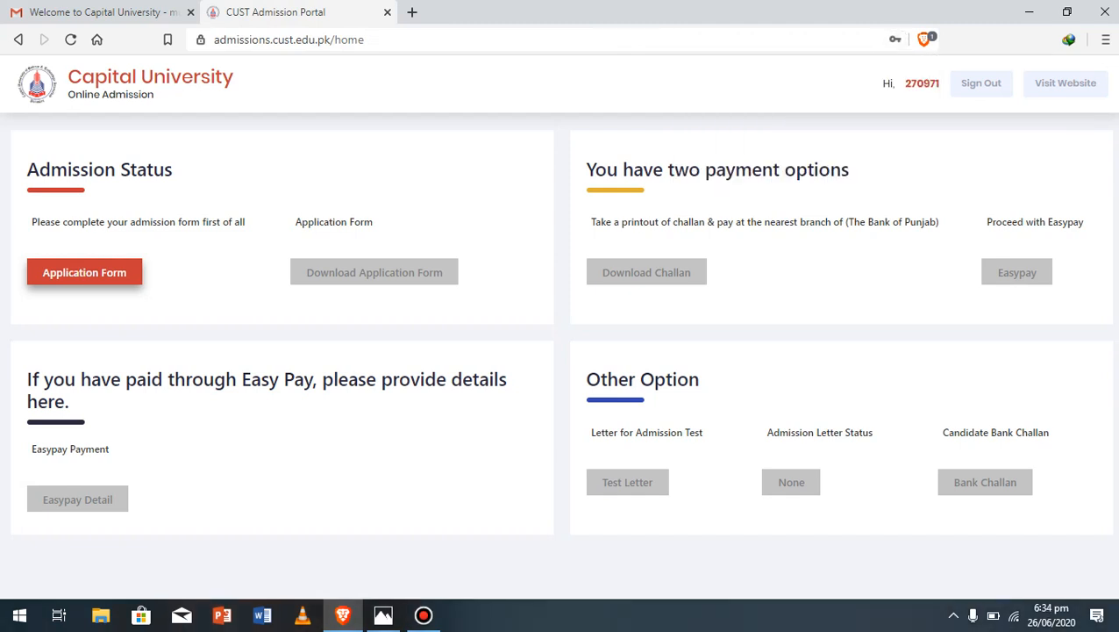
{"action": "left_click", "coordinate": [84, 272]}
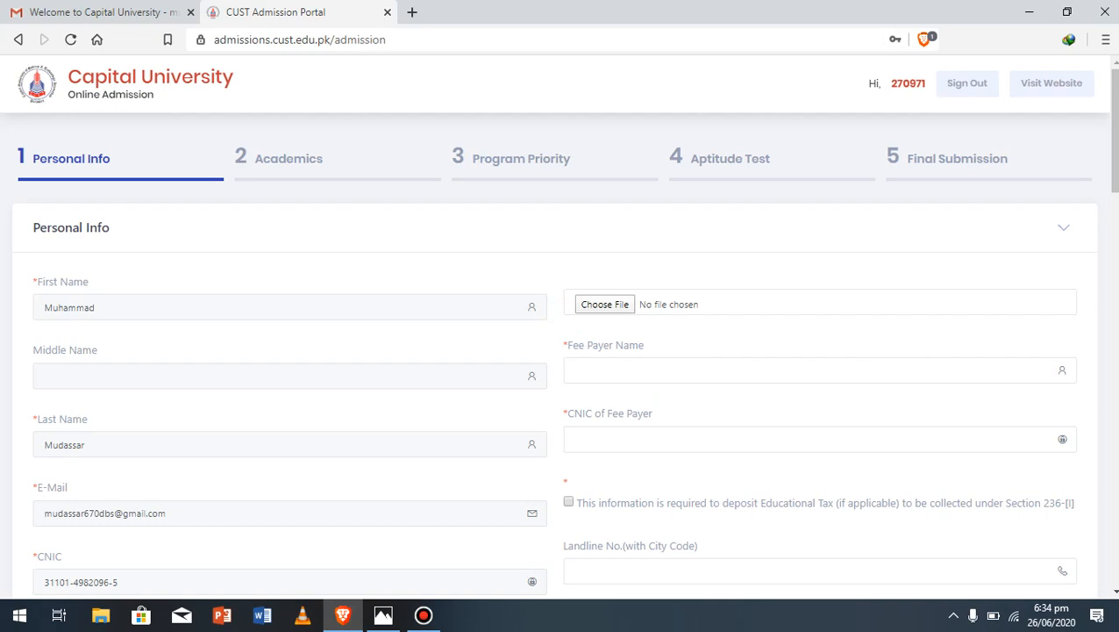
Set the applicant's gender to Male
{"action": "scroll", "coordinate": [562, 351], "scroll_direction": "down", "scroll_amount": 1}
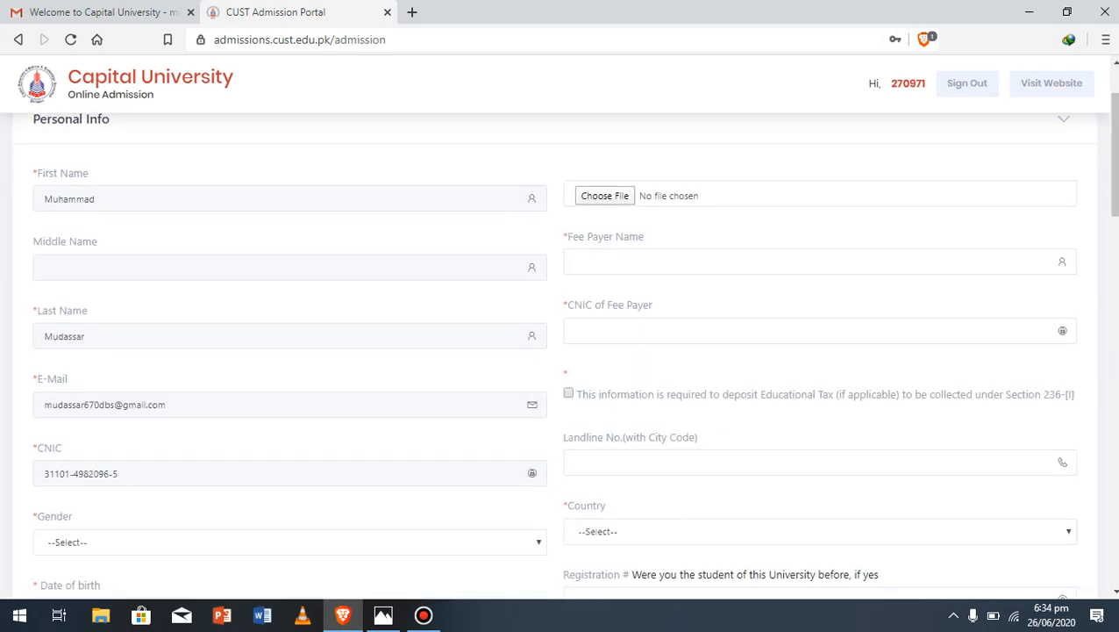
{"action": "left_click", "coordinate": [290, 542]}
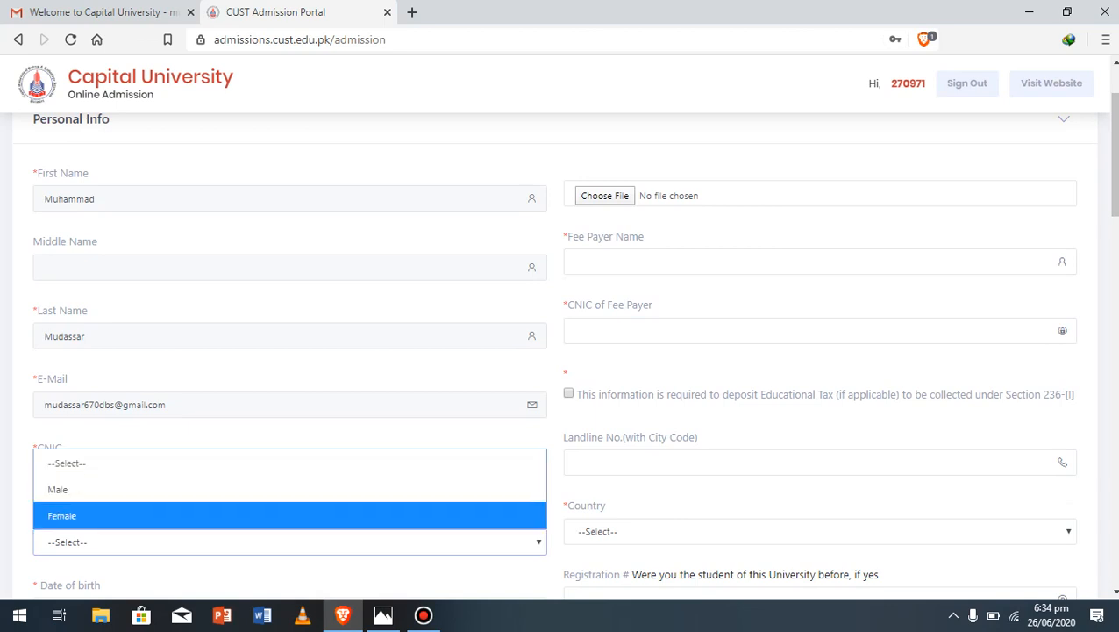
{"action": "left_click", "coordinate": [290, 489]}
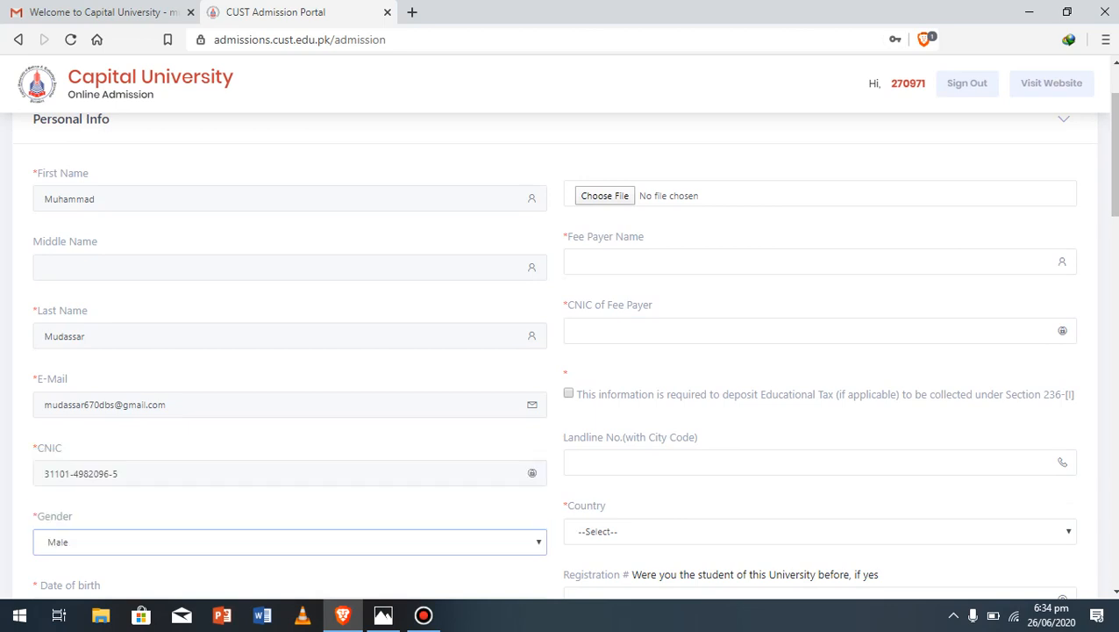
{"action": "scroll", "coordinate": [561, 351], "scroll_direction": "down", "scroll_amount": 3}
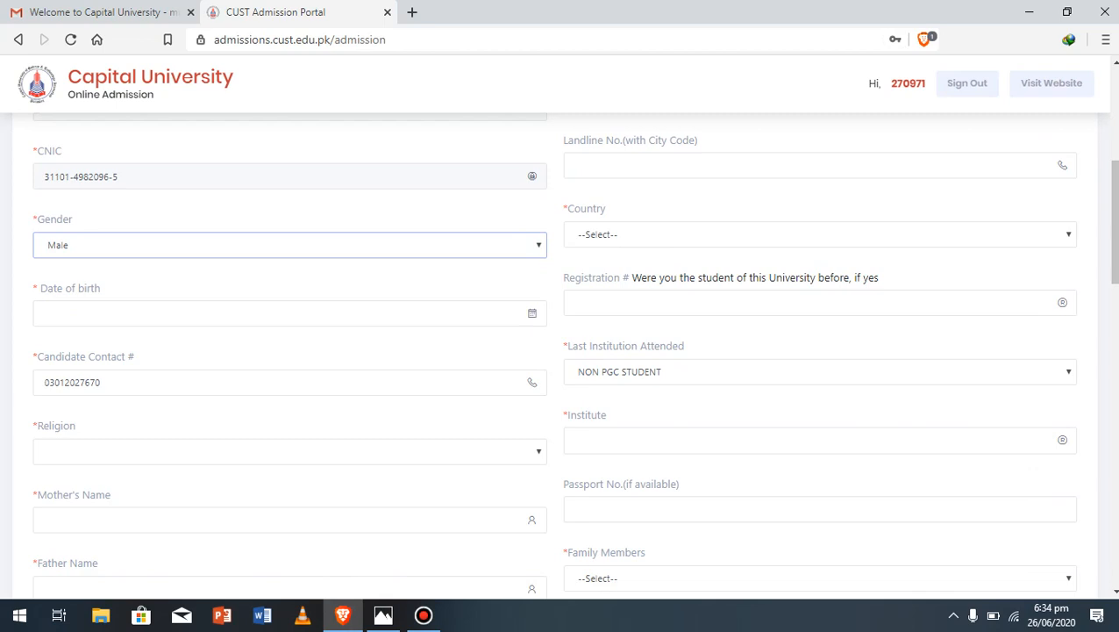
{"action": "left_click", "coordinate": [202, 313]}
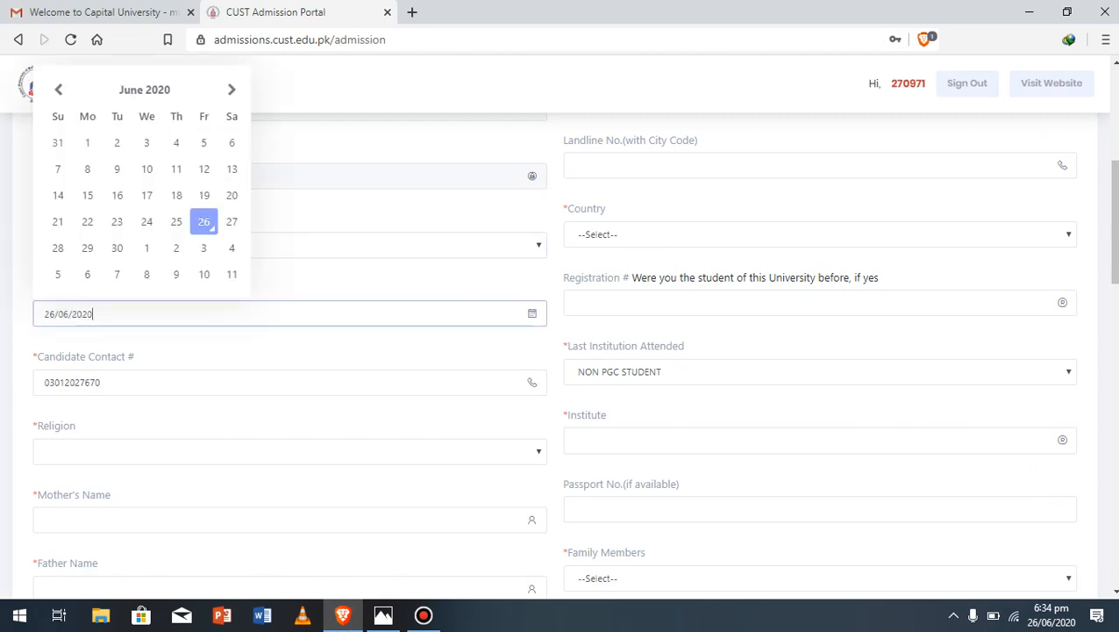
{"action": "key", "text": "BackSpace"}
{"action": "key", "text": "BackSpace"}
{"action": "key", "text": "BackSpace"}
{"action": "key", "text": "BackSpace"}
{"action": "key", "text": "BackSpace"}
{"action": "key", "text": "BackSpace"}
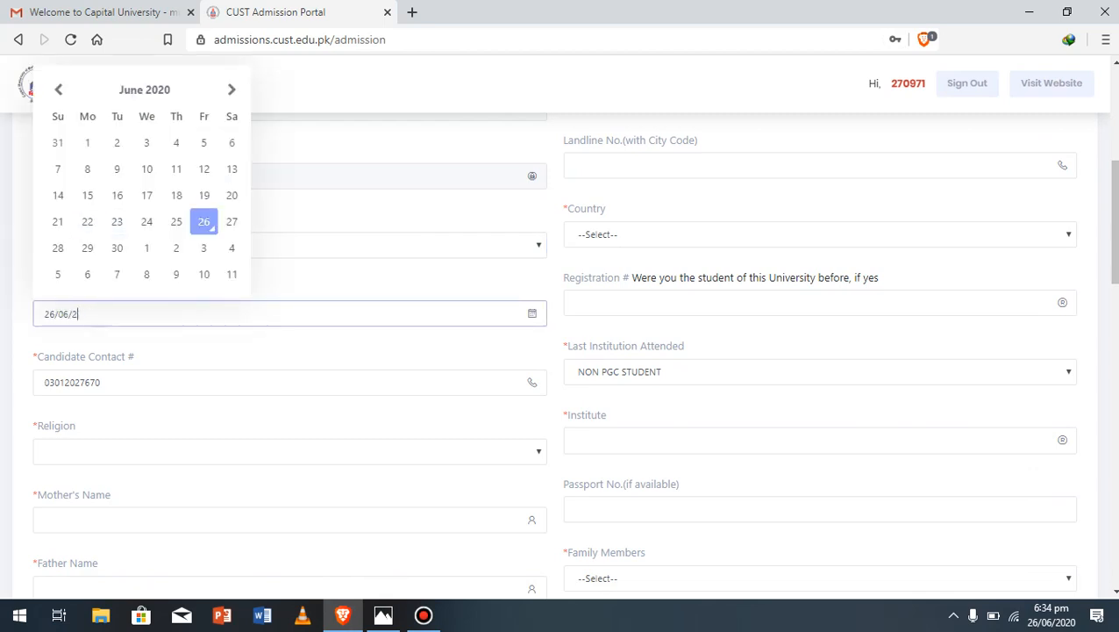
{"action": "key", "text": "BackSpace"}
{"action": "key", "text": "BackSpace"}
{"action": "key", "text": "BackSpace"}
{"action": "key", "text": "BackSpace"}
{"action": "type", "text": "0303"}
{"action": "key", "text": "BackSpace"}
{"action": "key", "text": "BackSpace"}
{"action": "type", "text": "/"}
{"action": "type", "text": "03/"}
{"action": "type", "text": "2"}
{"action": "key", "text": "BackSpace"}
{"action": "type", "text": "10"}
{"action": "key", "text": "BackSpace"}
{"action": "type", "text": "997"}
{"action": "left_click", "coordinate": [290, 452]}
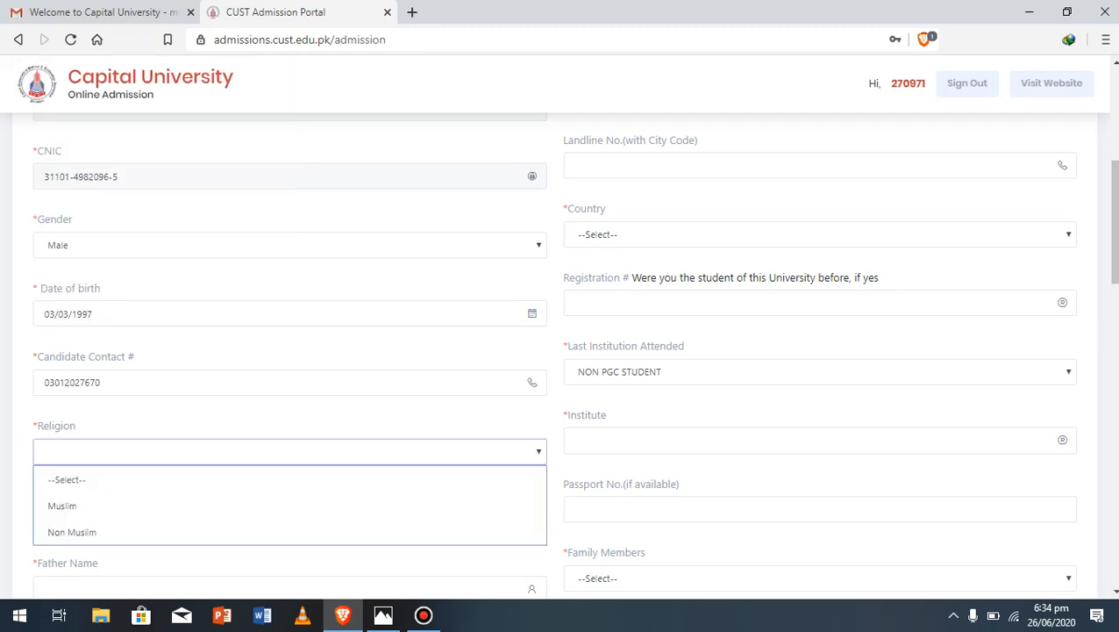
{"action": "left_click", "coordinate": [289, 505]}
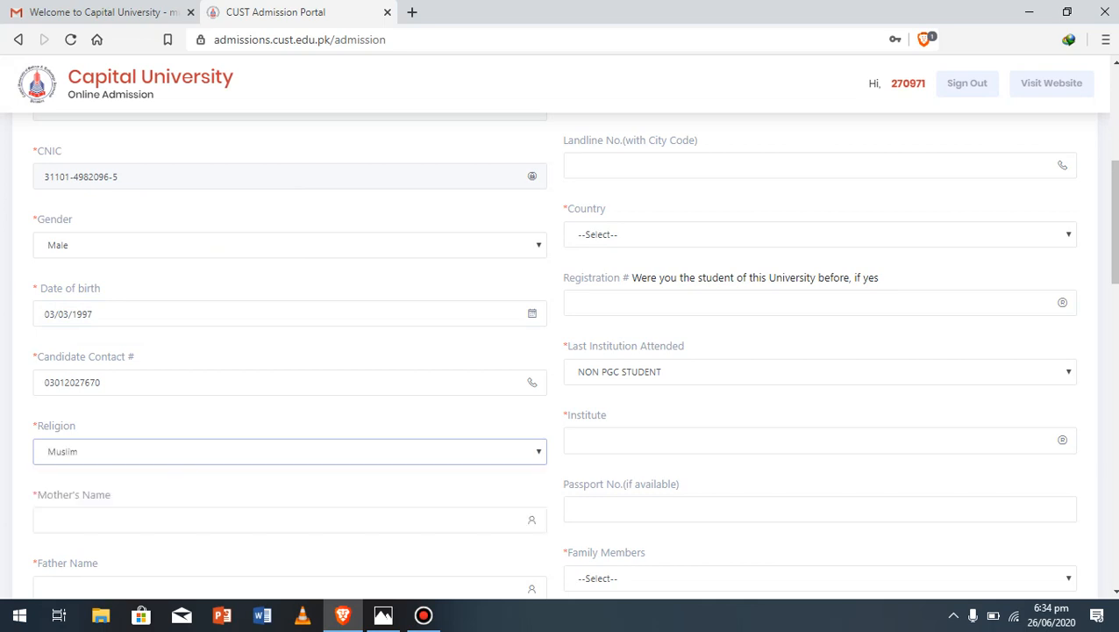
Enter the mother's name, the father's name and the father's contact number
{"action": "scroll", "coordinate": [560, 351], "scroll_direction": "down", "scroll_amount": 3}
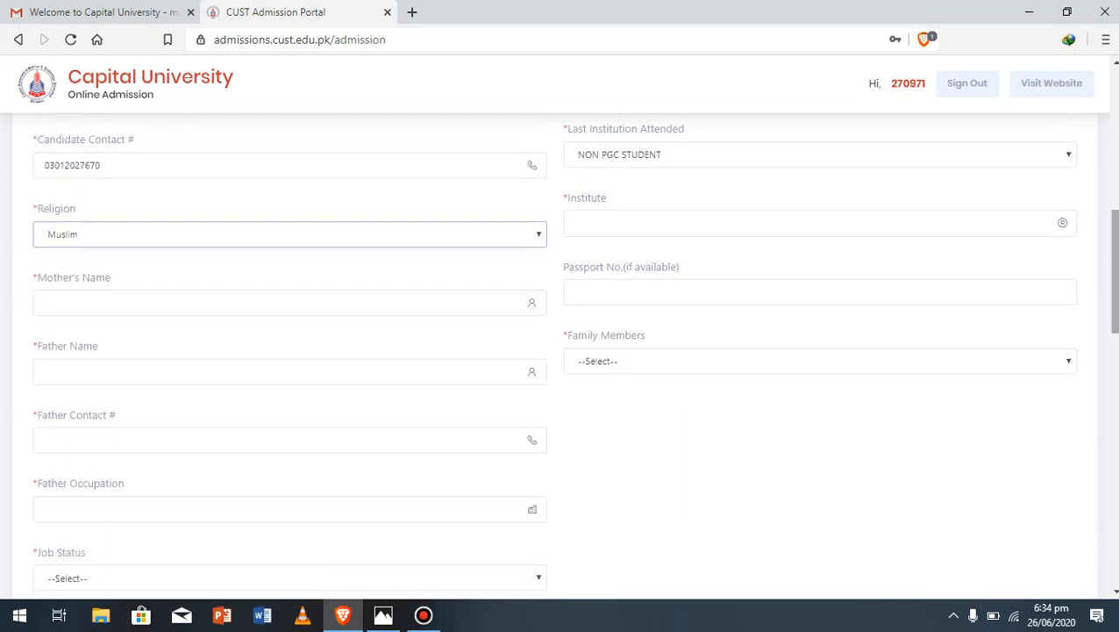
{"action": "left_click", "coordinate": [289, 303]}
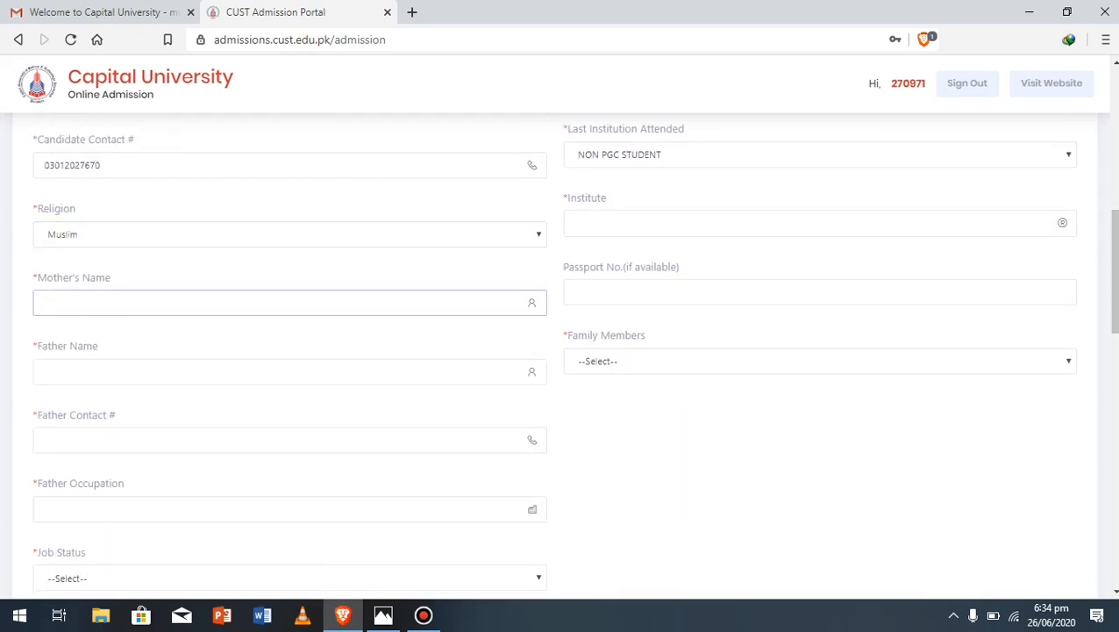
{"action": "type", "text": "eazua"}
{"action": "key", "text": "BackSpace"}
{"action": "key", "text": "BackSpace"}
{"action": "key", "text": "BackSpace"}
{"action": "key", "text": "BackSpace"}
{"action": "key", "text": "BackSpace"}
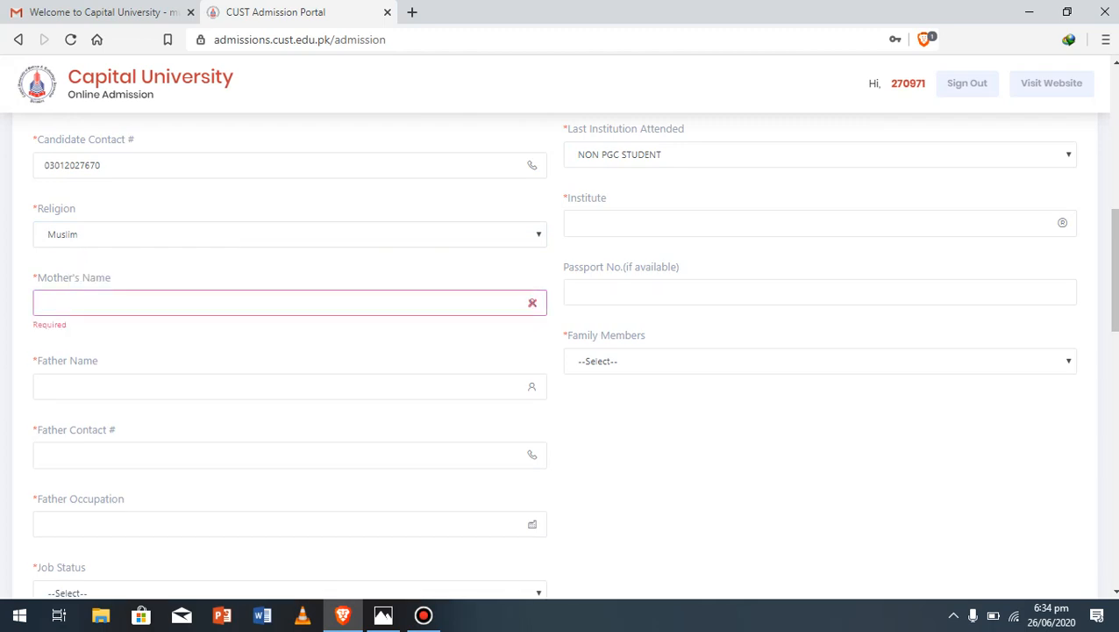
{"action": "type", "text": "razia"}
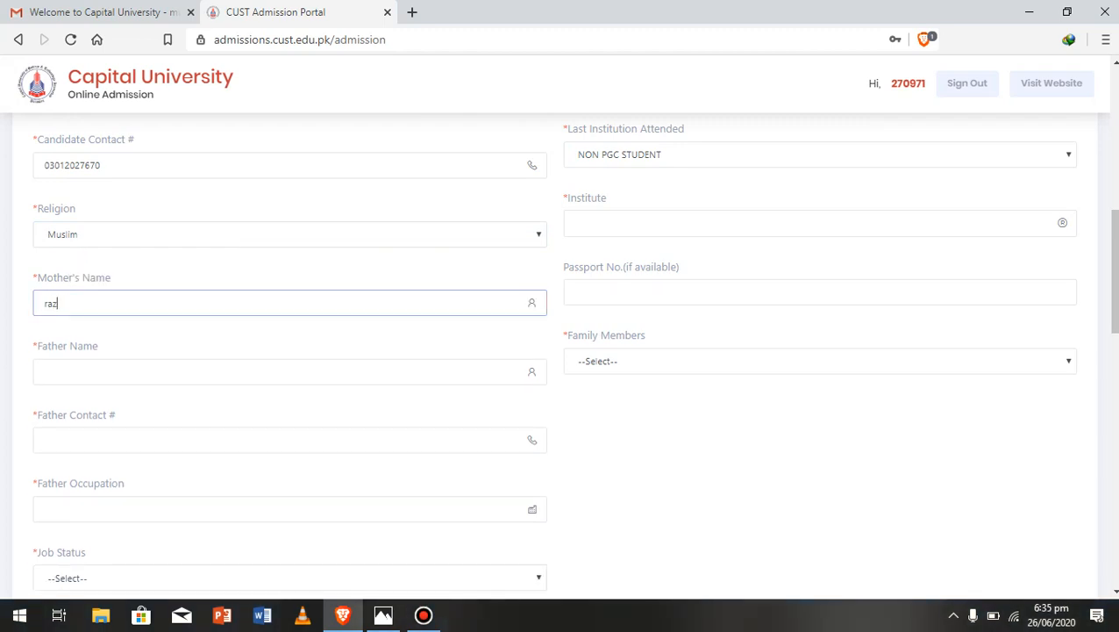
{"action": "key", "text": "Tab"}
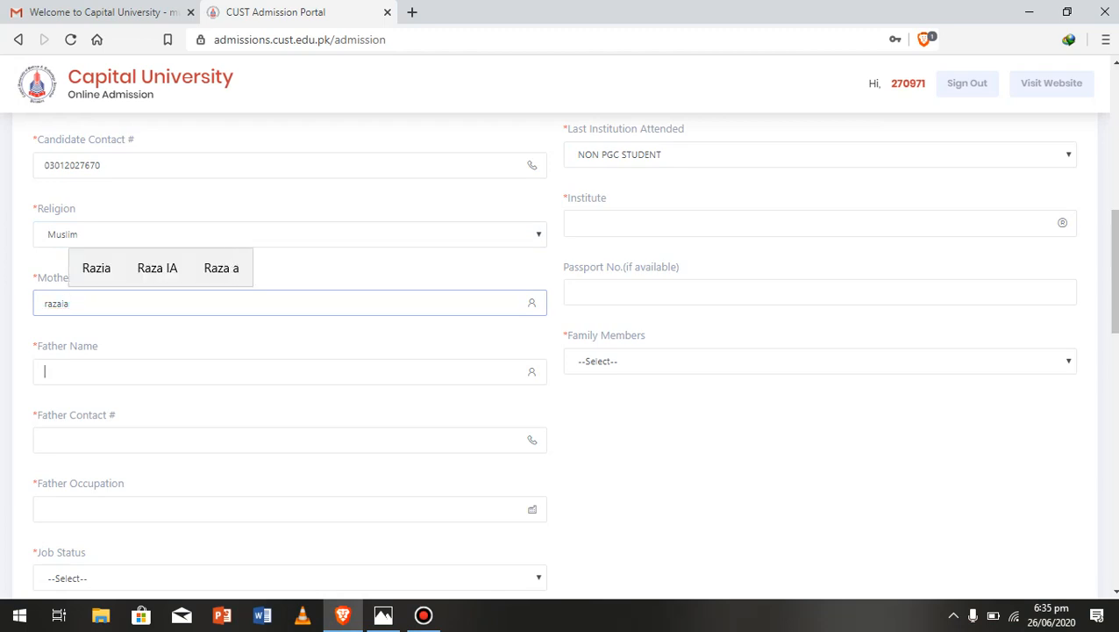
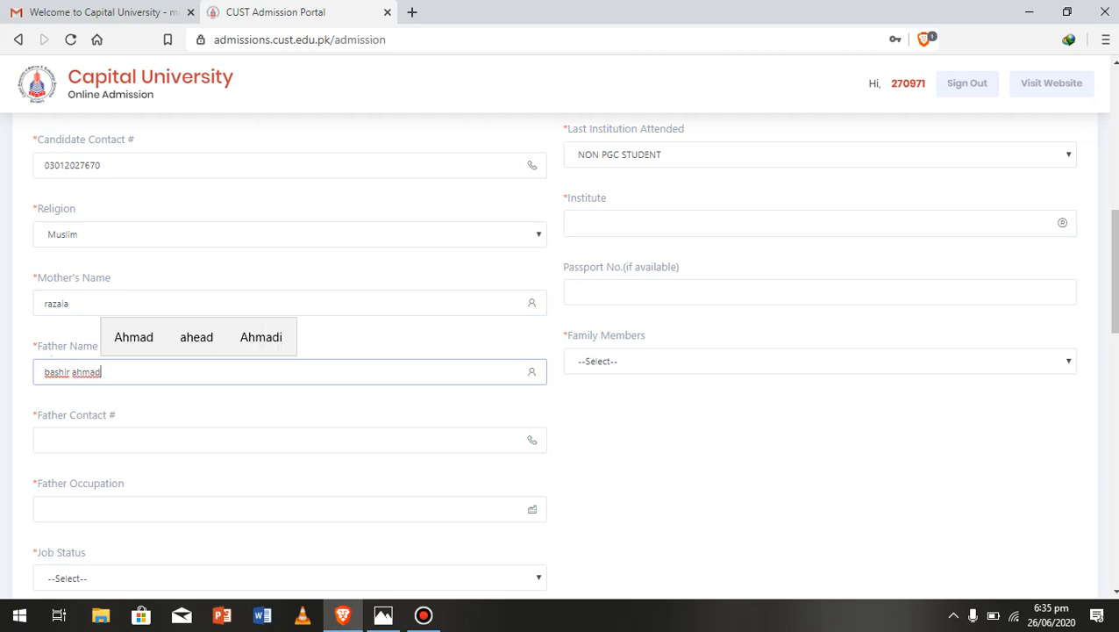
{"action": "key", "text": "Tab"}
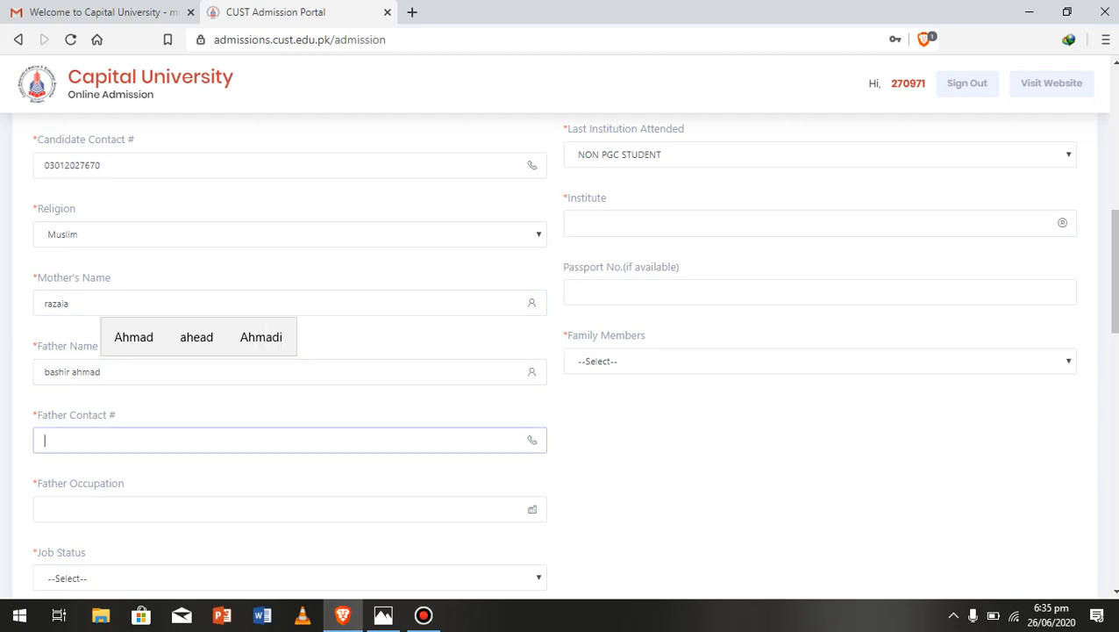
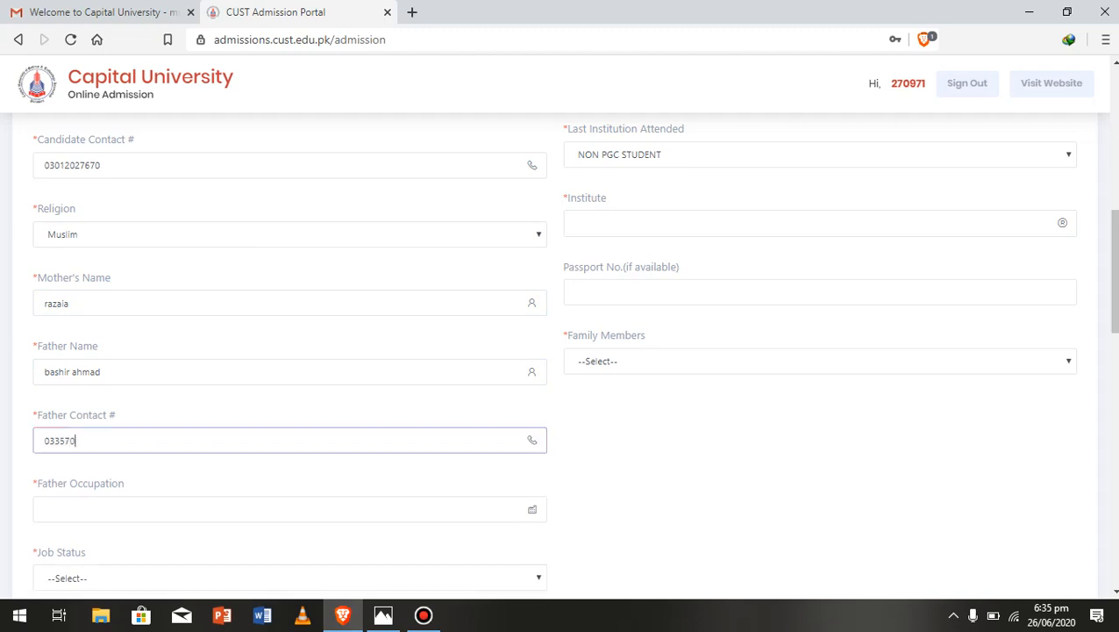
Set father's occupation to doctor, job status Govt Employee and monthly income 60000
{"action": "left_click", "coordinate": [46, 509]}
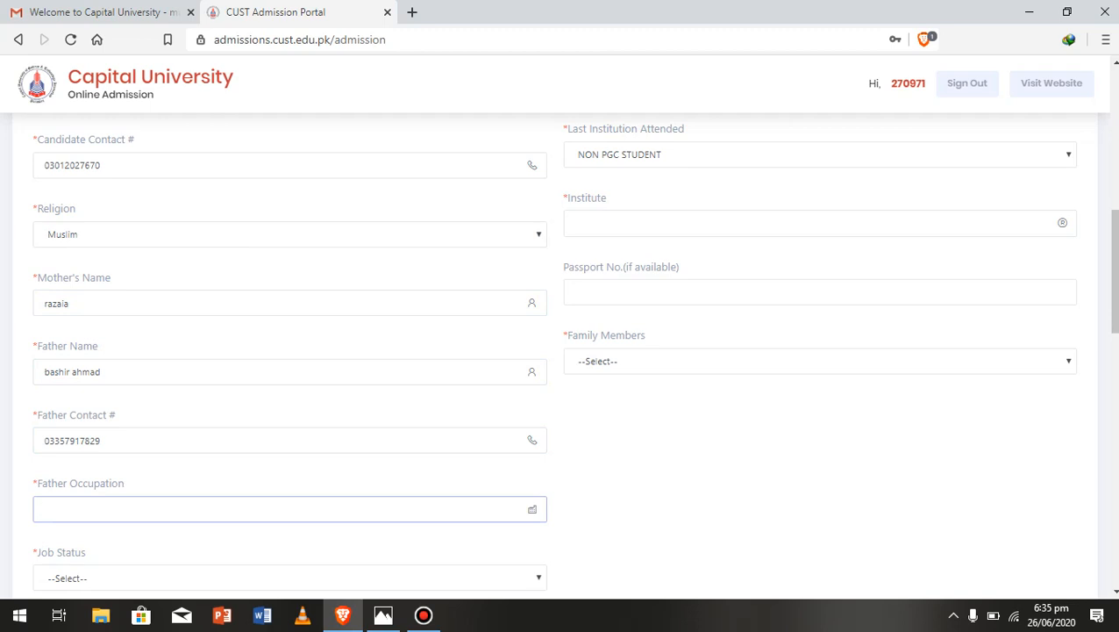
{"action": "type", "text": "doct"}
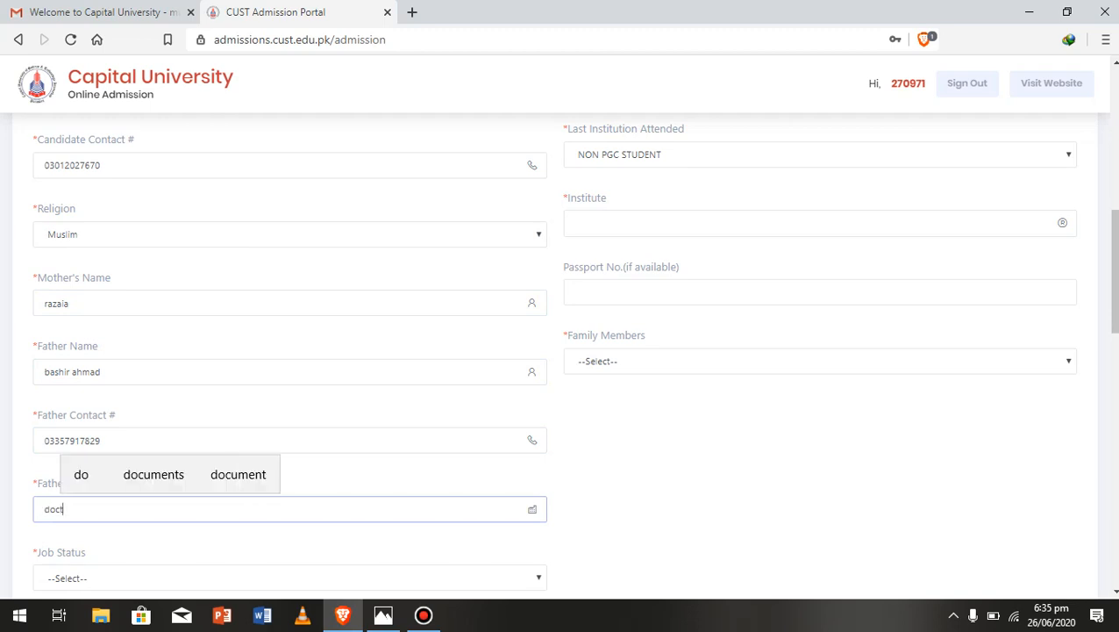
{"action": "type", "text": "or"}
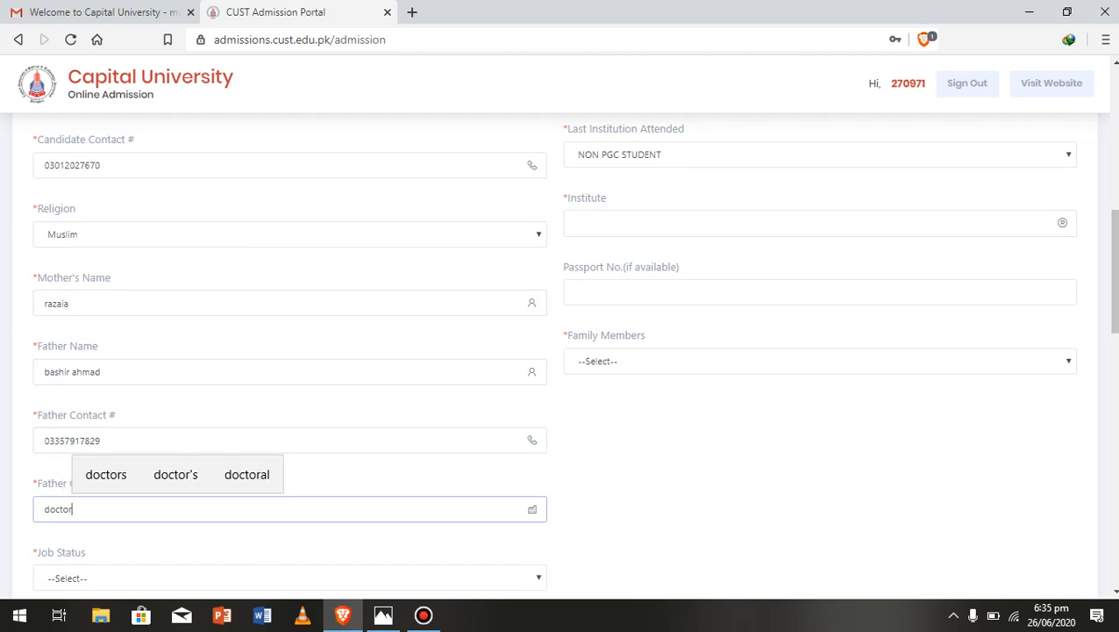
{"action": "scroll", "coordinate": [562, 351], "scroll_direction": "down", "scroll_amount": 3}
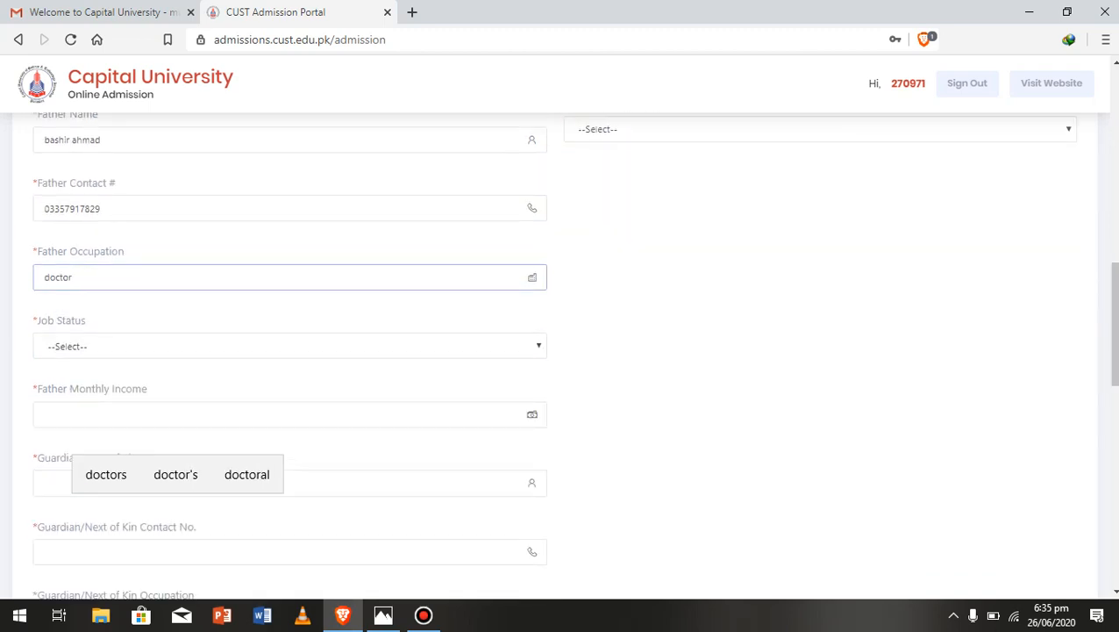
{"action": "left_click", "coordinate": [290, 346]}
{"action": "key", "text": "Down"}
{"action": "key", "text": "Down"}
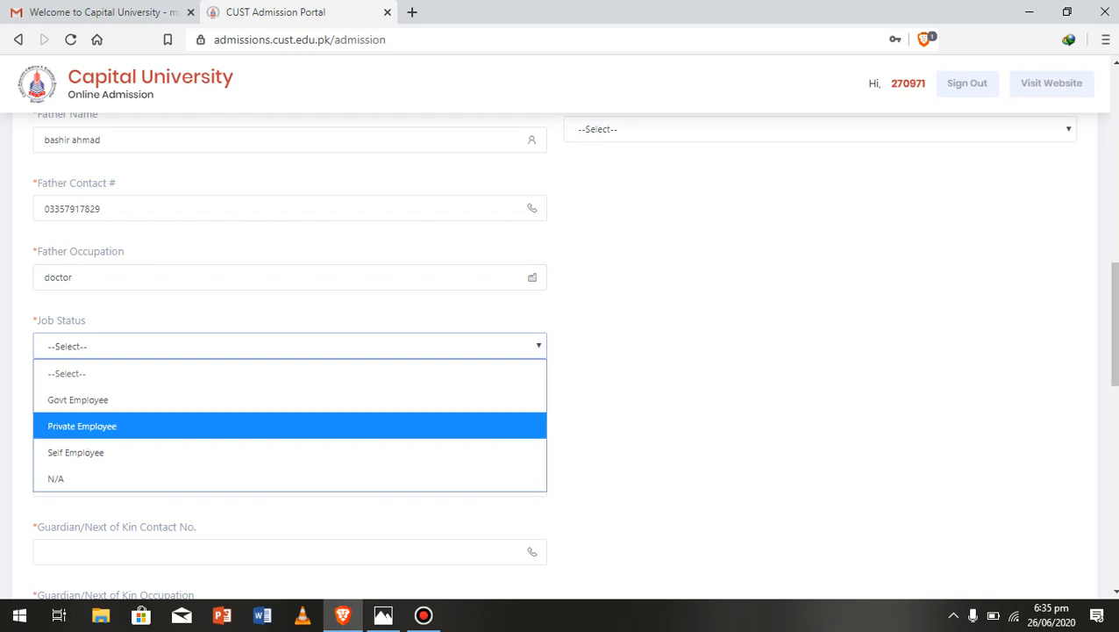
{"action": "key", "text": "Up"}
{"action": "key", "text": "Up"}
{"action": "key", "text": "Return"}
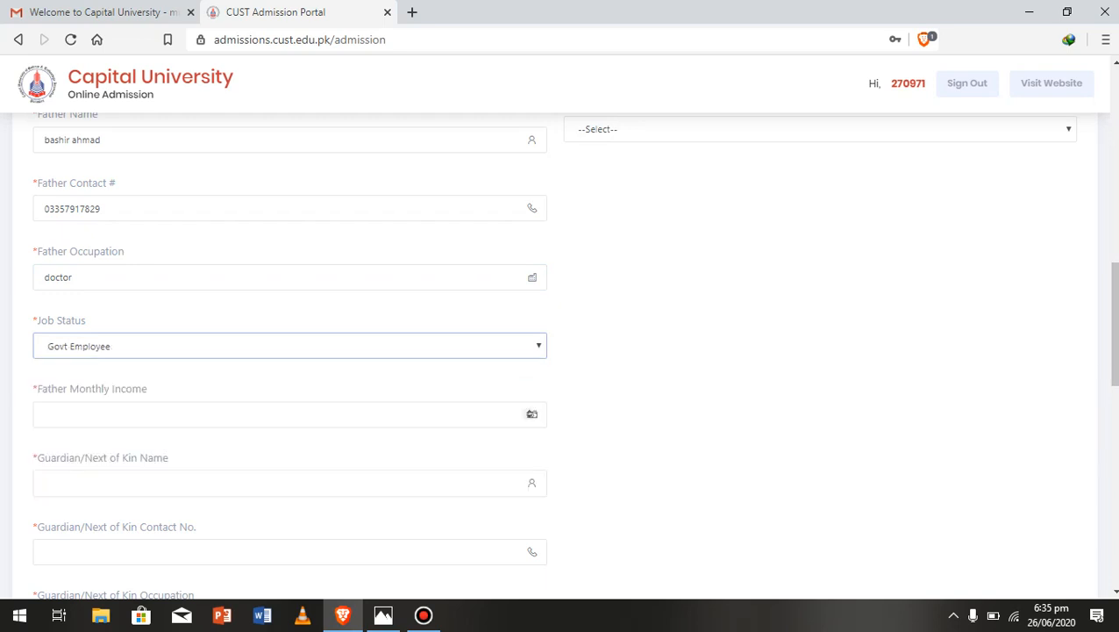
{"action": "left_click", "coordinate": [290, 414]}
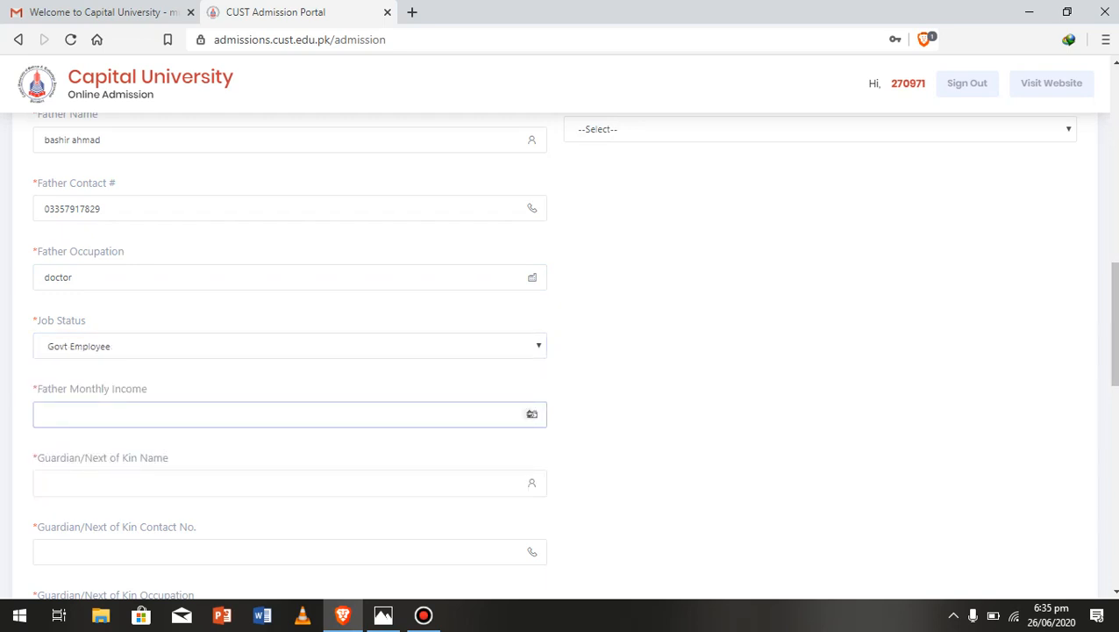
{"action": "type", "text": "6-"}
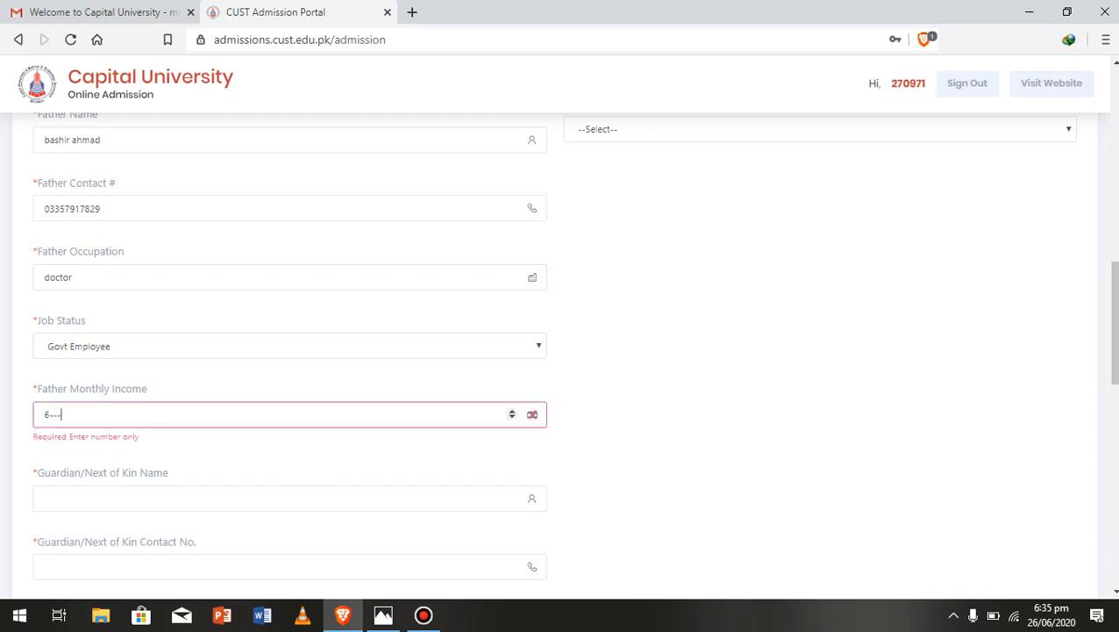
{"action": "key", "text": "BackSpace"}
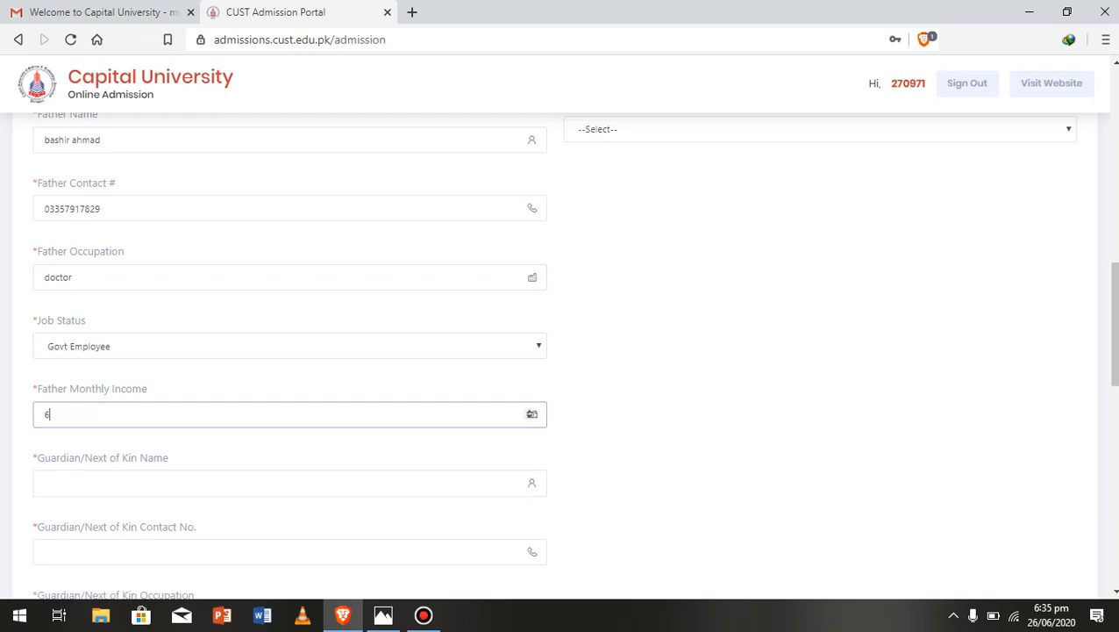
{"action": "type", "text": "0000"}
{"action": "key", "text": "Tab"}
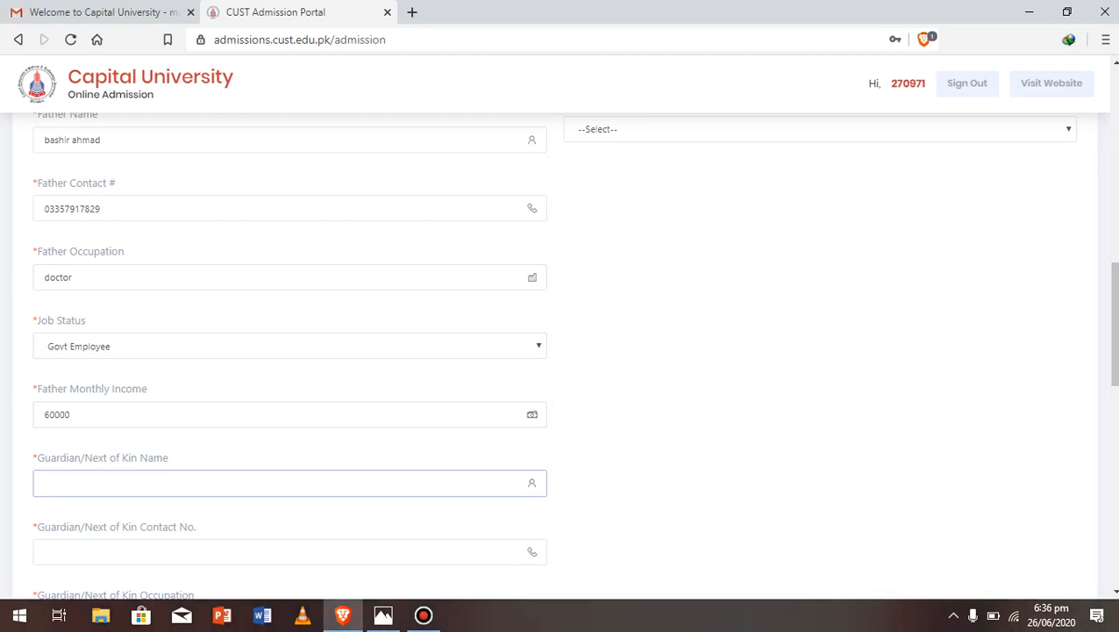
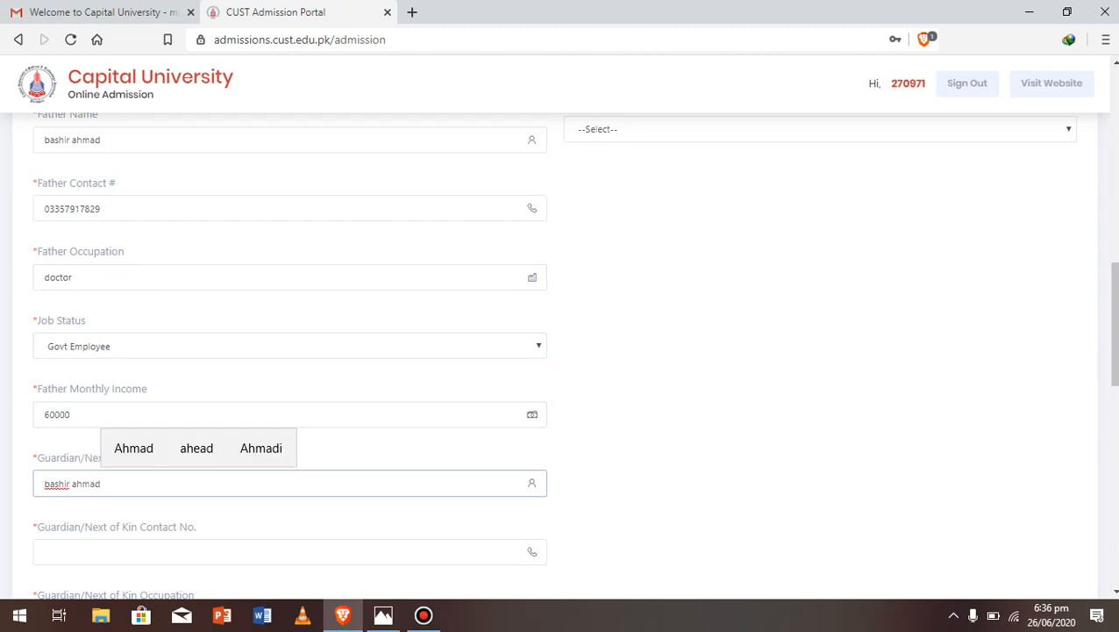
Enter and correct the guardian/next of kin's contact phone number
{"action": "left_click", "coordinate": [46, 552]}
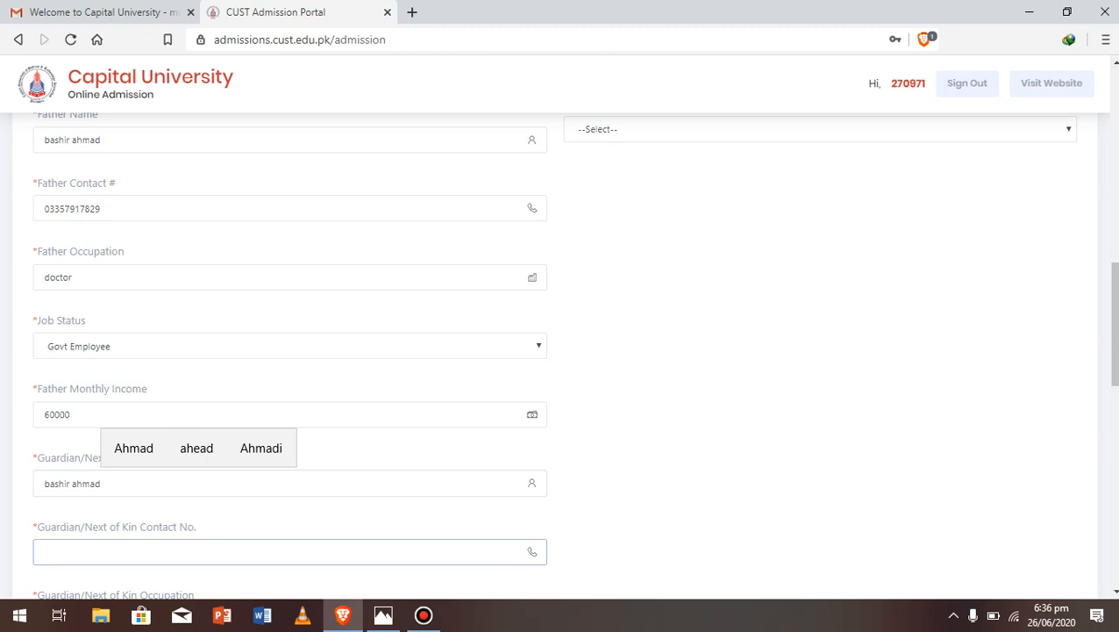
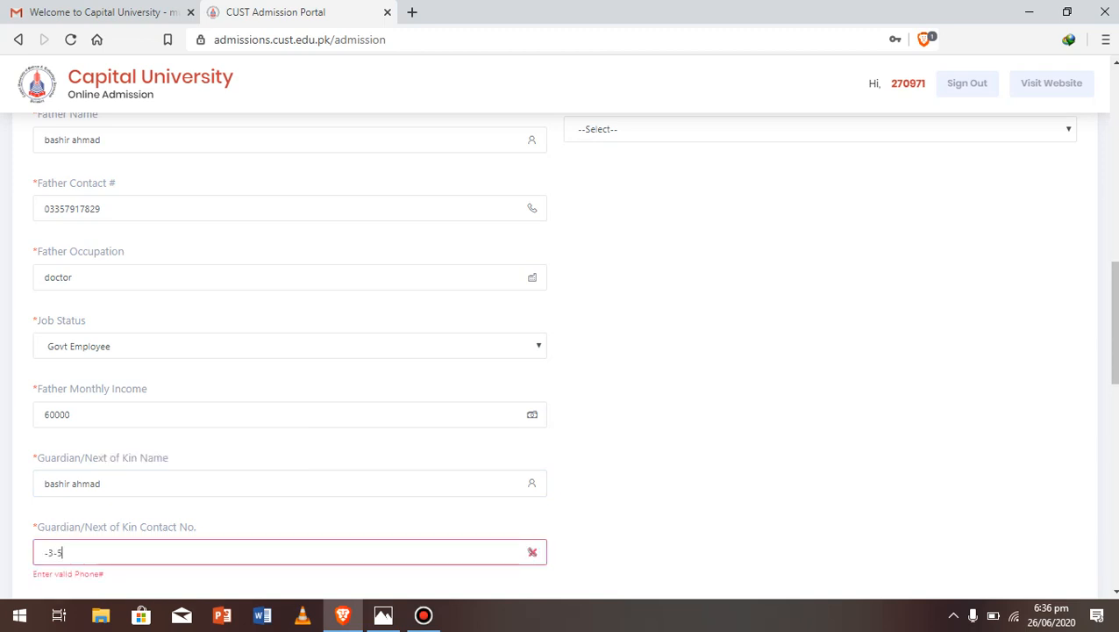
{"action": "key", "text": "BackSpace"}
{"action": "key", "text": "BackSpace"}
{"action": "key", "text": "BackSpace"}
{"action": "key", "text": "BackSpace"}
{"action": "key", "text": "BackSpace"}
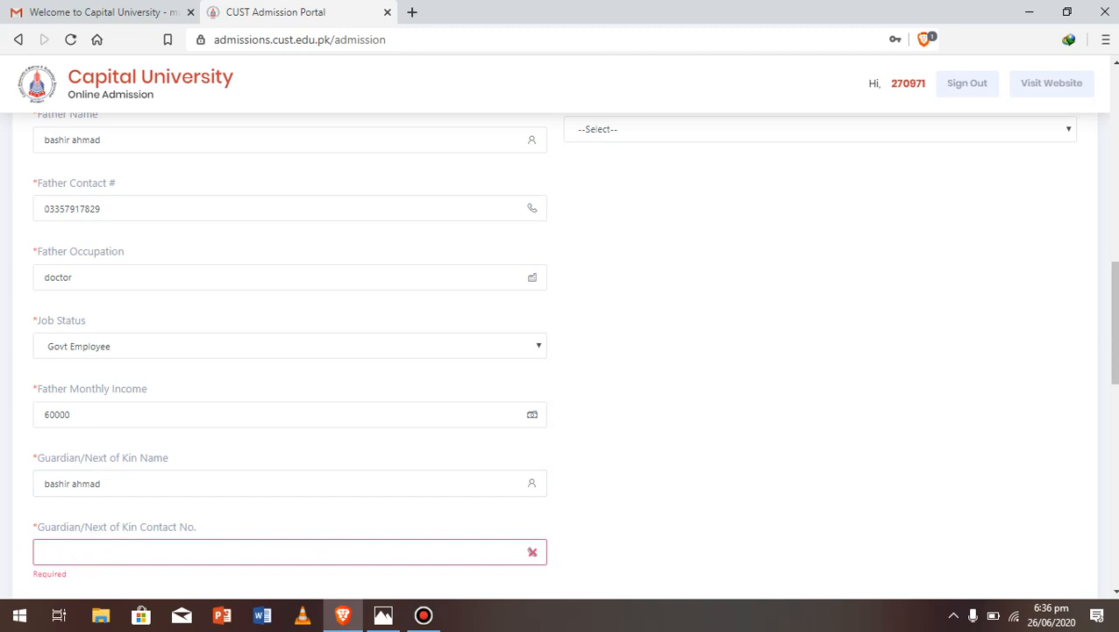
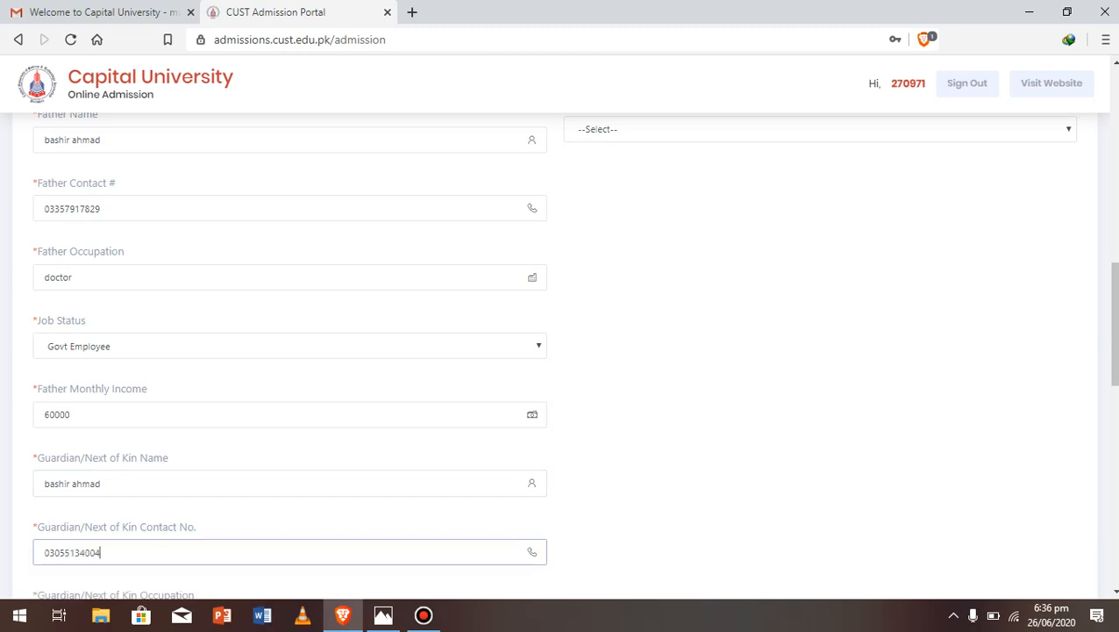
{"action": "scroll", "coordinate": [561, 351], "scroll_direction": "down", "scroll_amount": 5}
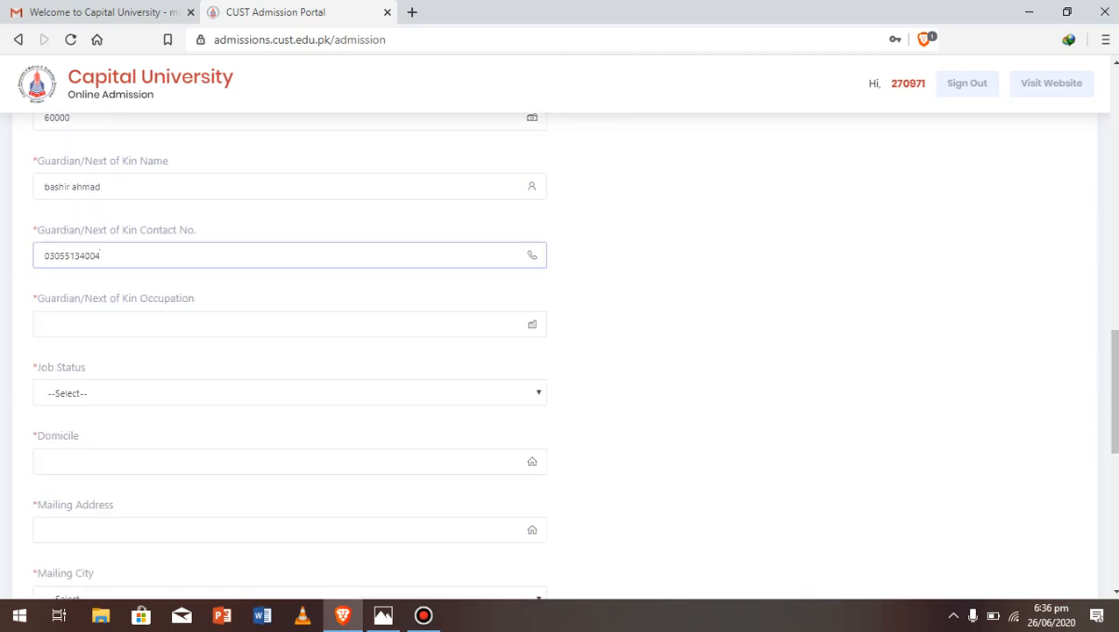
Set guardian occupation to doctor and job status to Govt Employee
{"action": "left_click", "coordinate": [46, 324]}
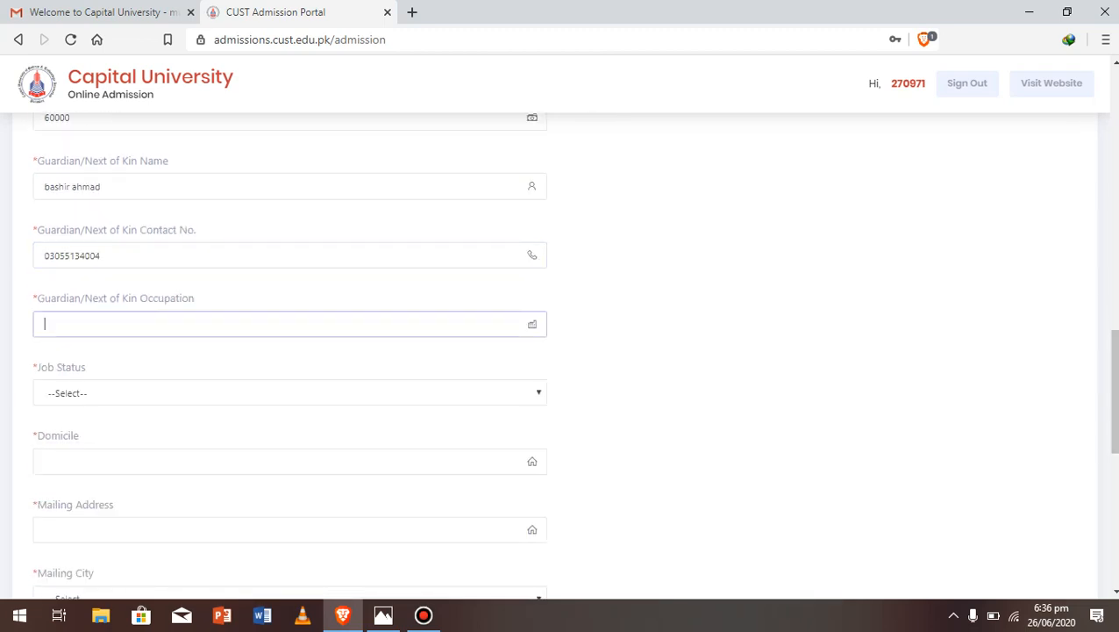
{"action": "type", "text": "doctor"}
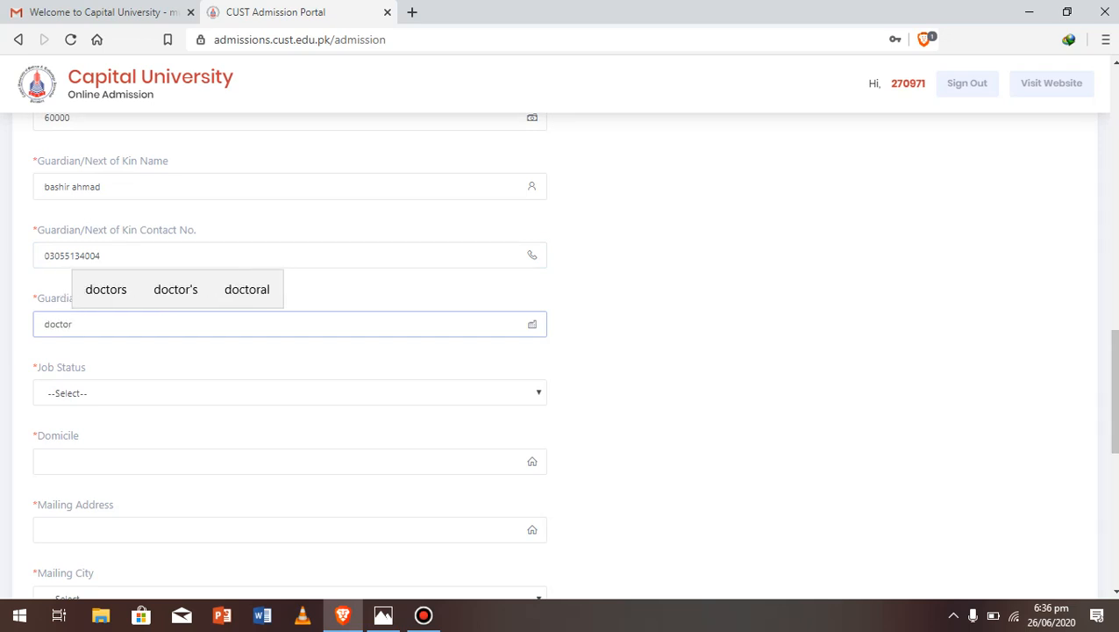
{"action": "left_click", "coordinate": [289, 392]}
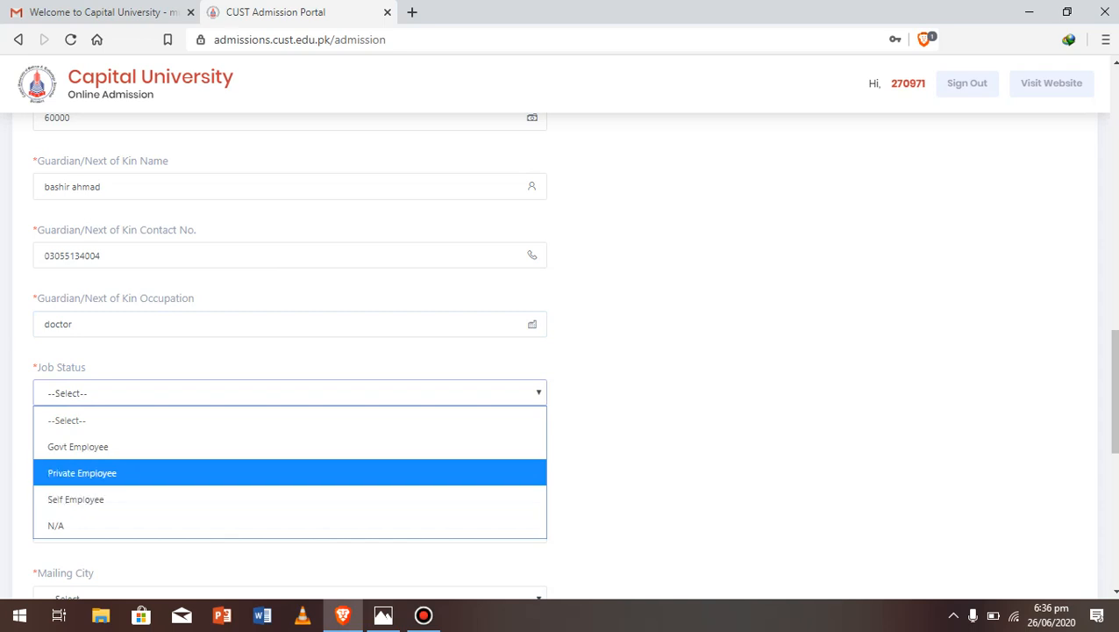
{"action": "key", "text": "Up"}
{"action": "key", "text": "Return"}
Fill in the applicant's domicile, fixing a typo
{"action": "left_click", "coordinate": [289, 461]}
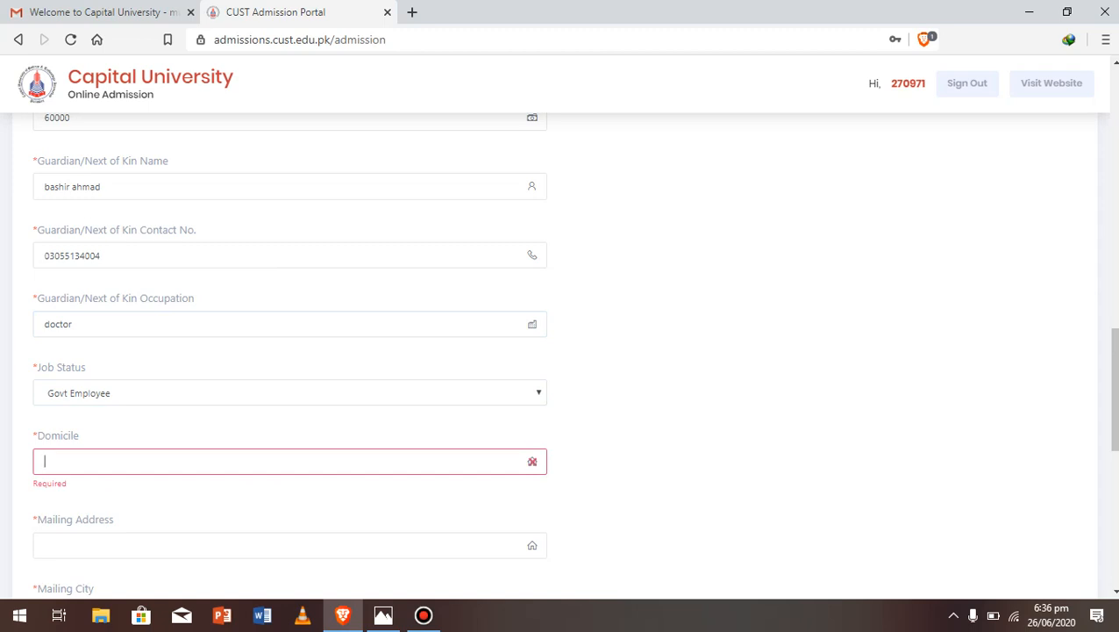
{"action": "type", "text": "ba"}
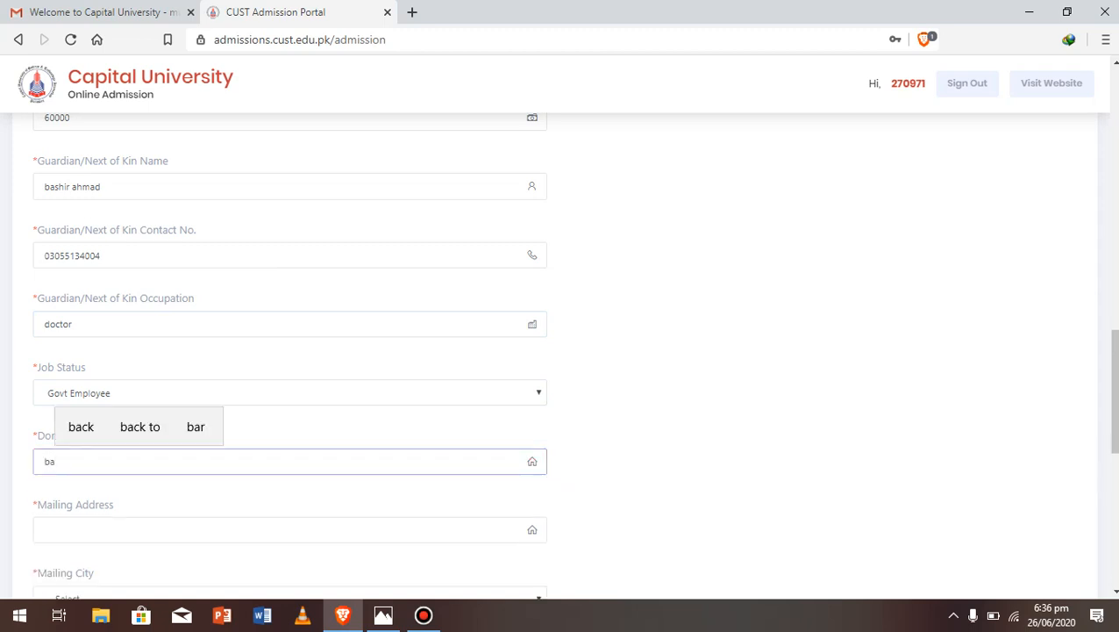
{"action": "type", "text": "hwain"}
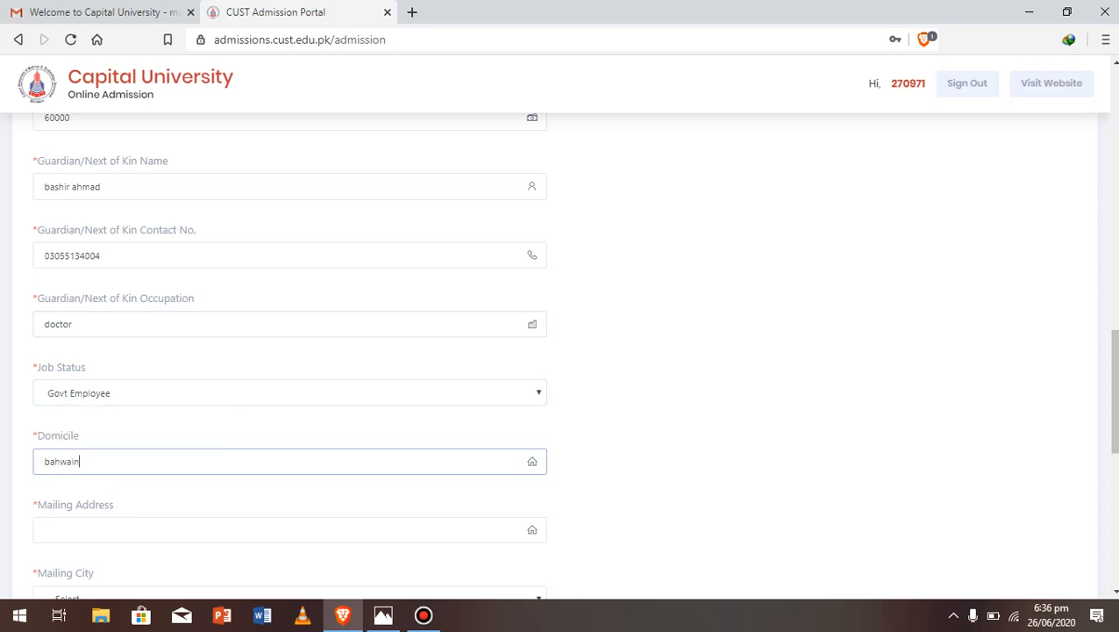
{"action": "type", "text": "agr"}
{"action": "key", "text": "BackSpace"}
{"action": "type", "text": "r"}
{"action": "left_click", "coordinate": [132, 530]}
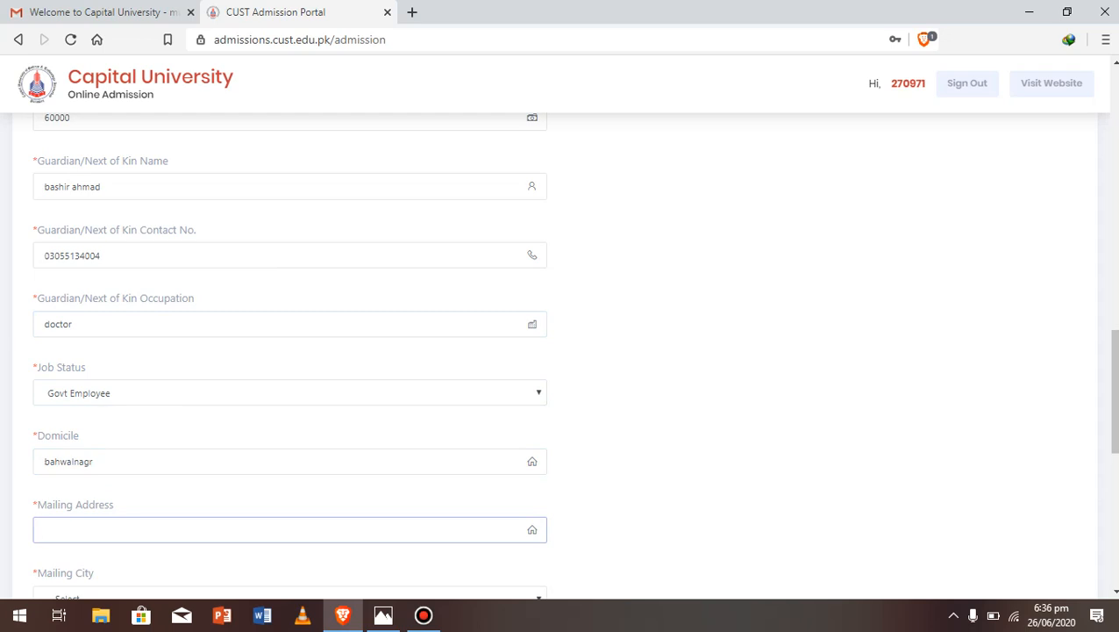
Enter the mailing address and choose BAHAWAL NAGAR as the mailing city
{"action": "type", "text": "bwn"}
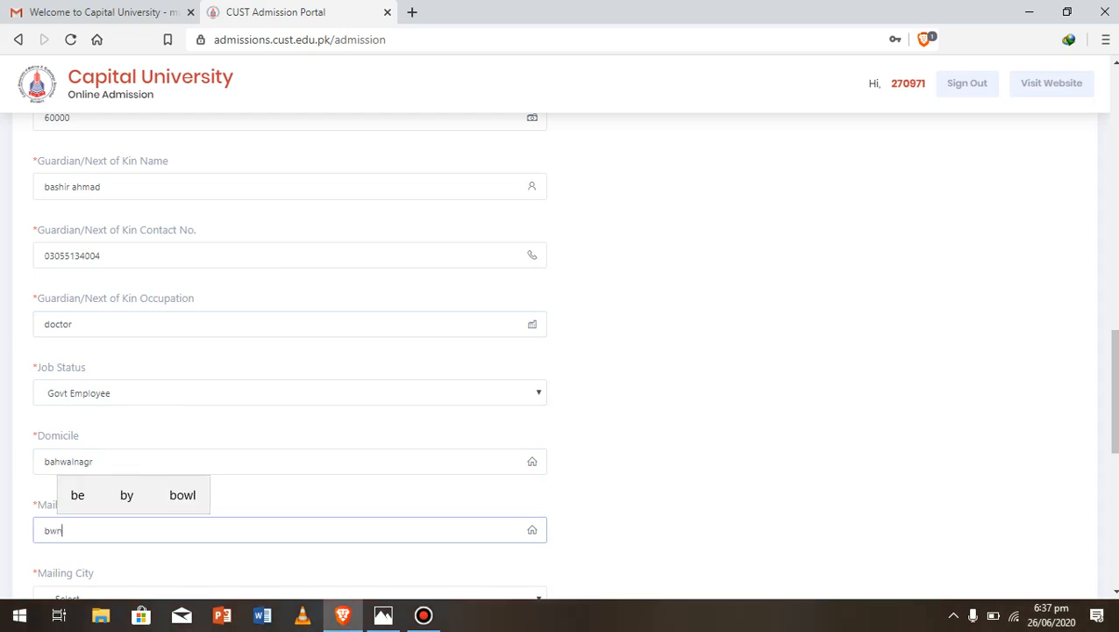
{"action": "scroll", "coordinate": [561, 351], "scroll_direction": "down", "scroll_amount": 3}
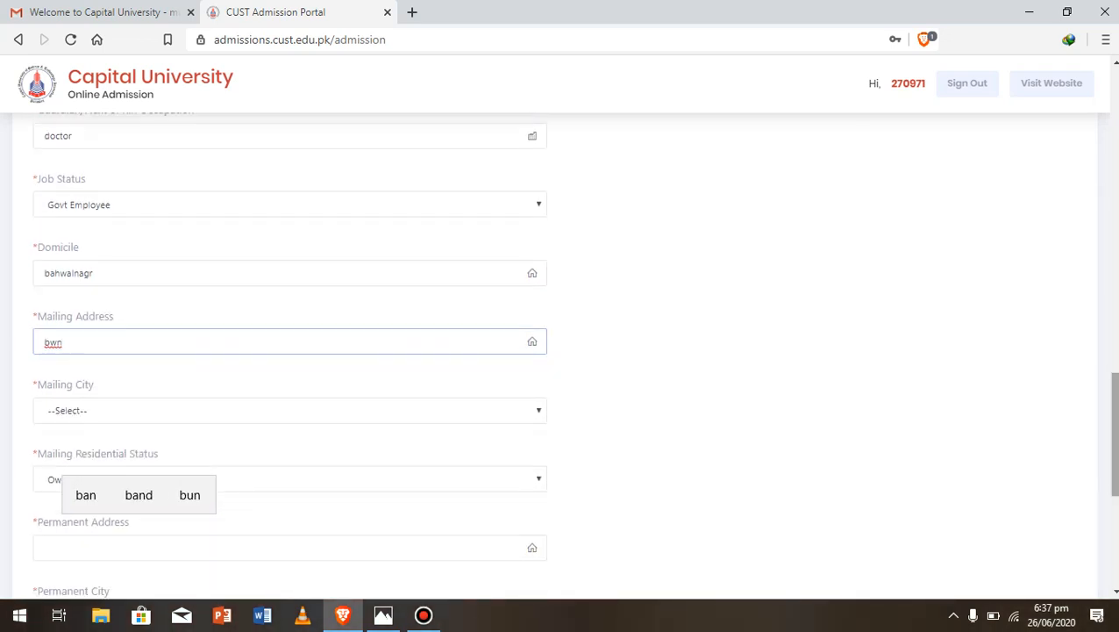
{"action": "left_click", "coordinate": [289, 410]}
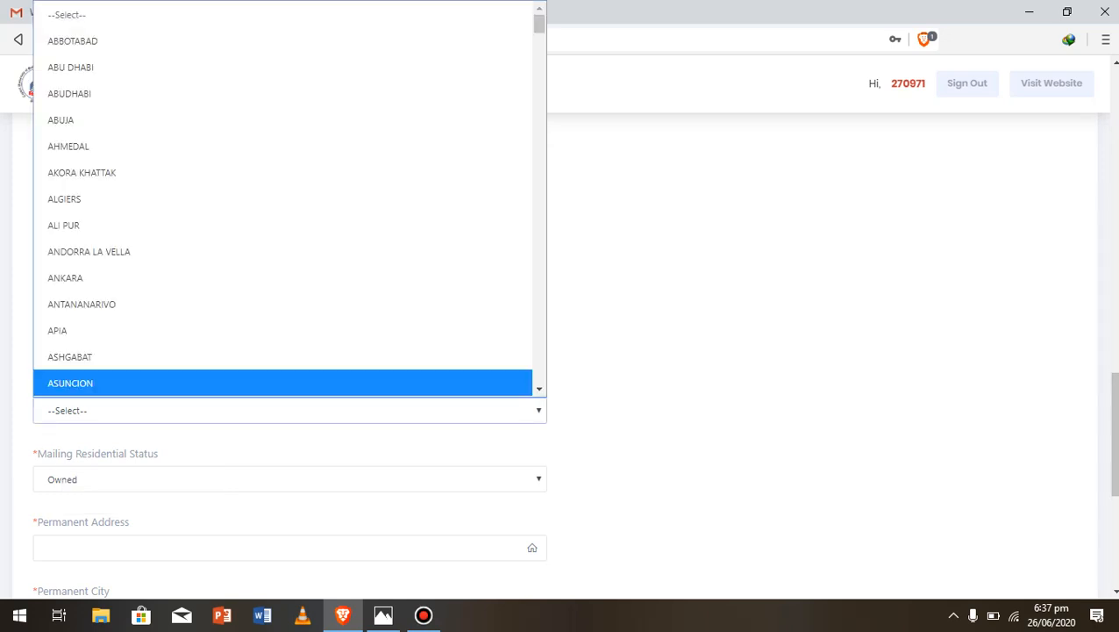
{"action": "key", "text": "b"}
{"action": "key", "text": "b"}
{"action": "key", "text": "b"}
{"action": "key", "text": "b"}
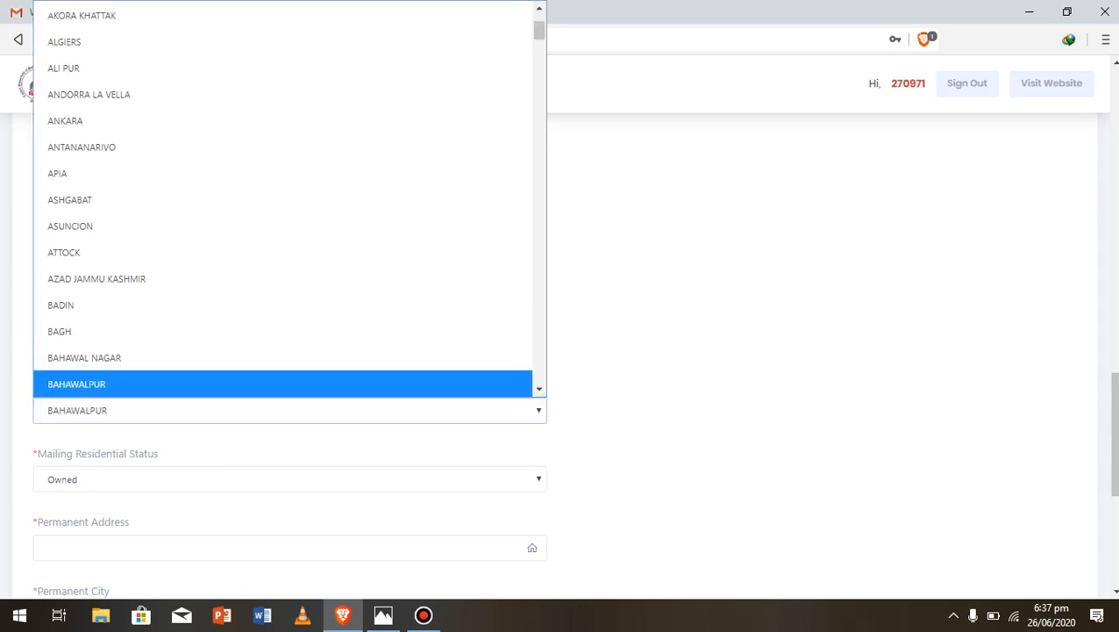
{"action": "key", "text": "Up"}
{"action": "key", "text": "Return"}
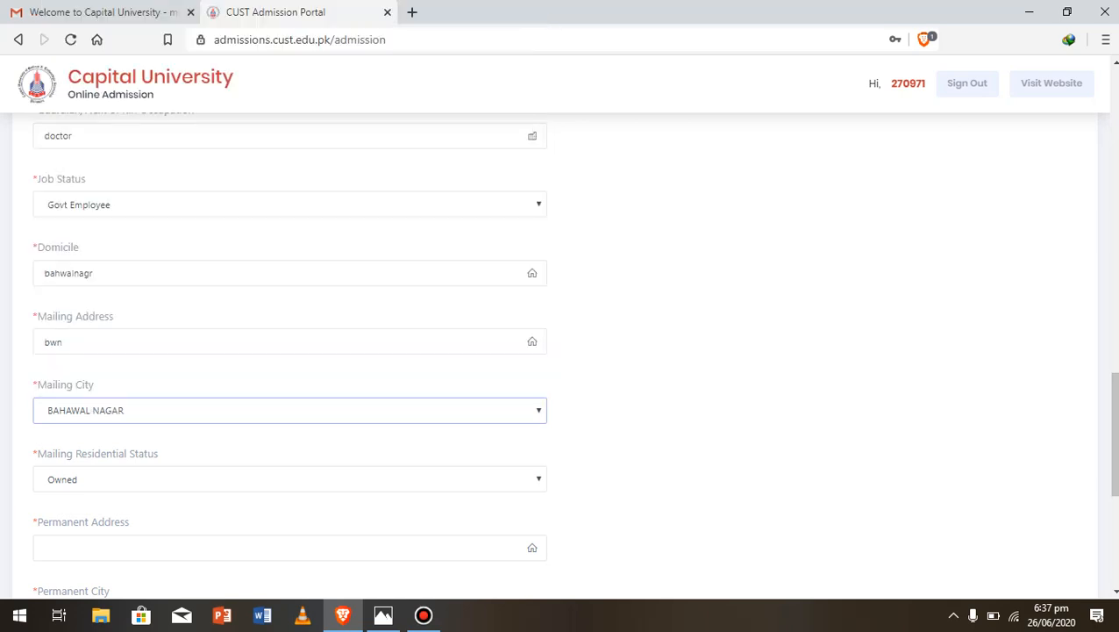
{"action": "scroll", "coordinate": [574, 354], "scroll_direction": "down", "scroll_amount": 2}
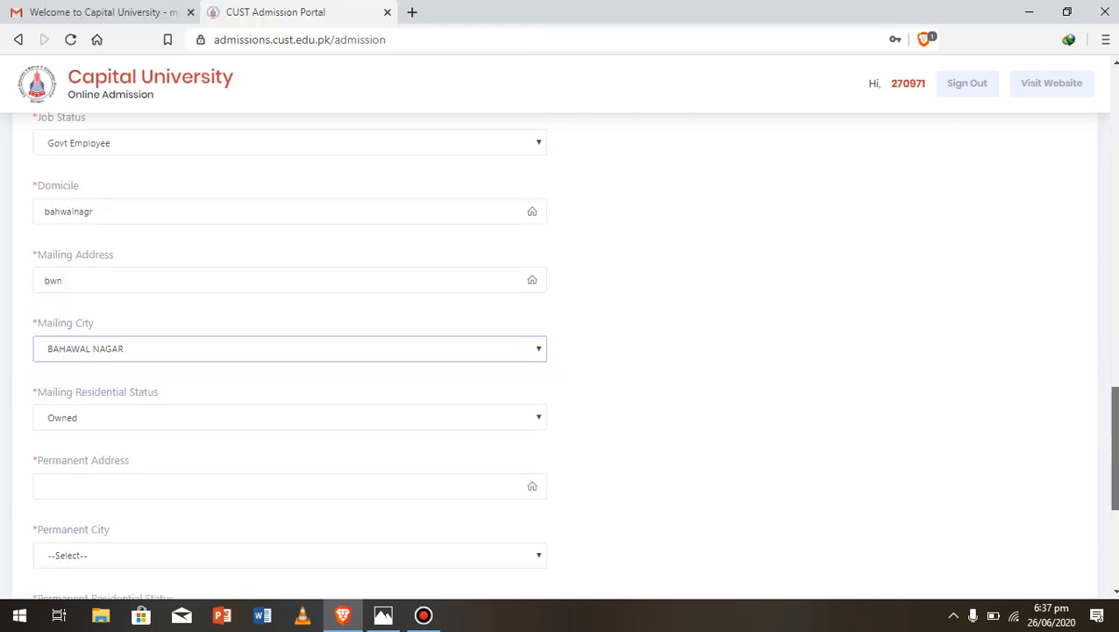
Enter 'bwn' as the permanent address and choose BAHAWAL NAGAR as the permanent city
{"action": "left_click", "coordinate": [263, 377]}
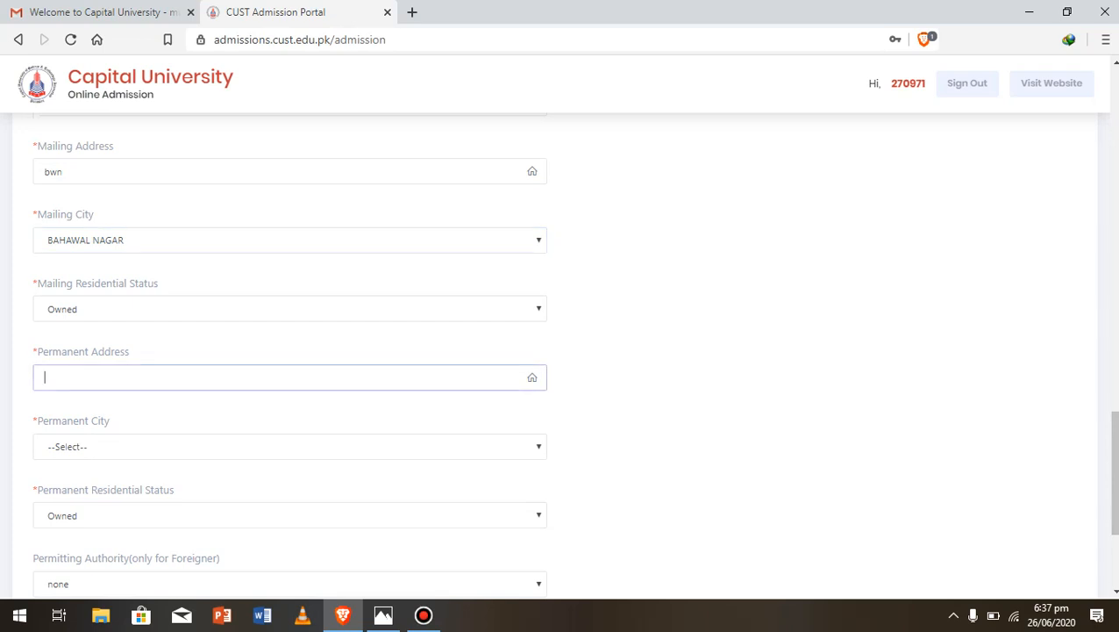
{"action": "double_click", "coordinate": [51, 399]}
{"action": "left_click", "coordinate": [51, 377]}
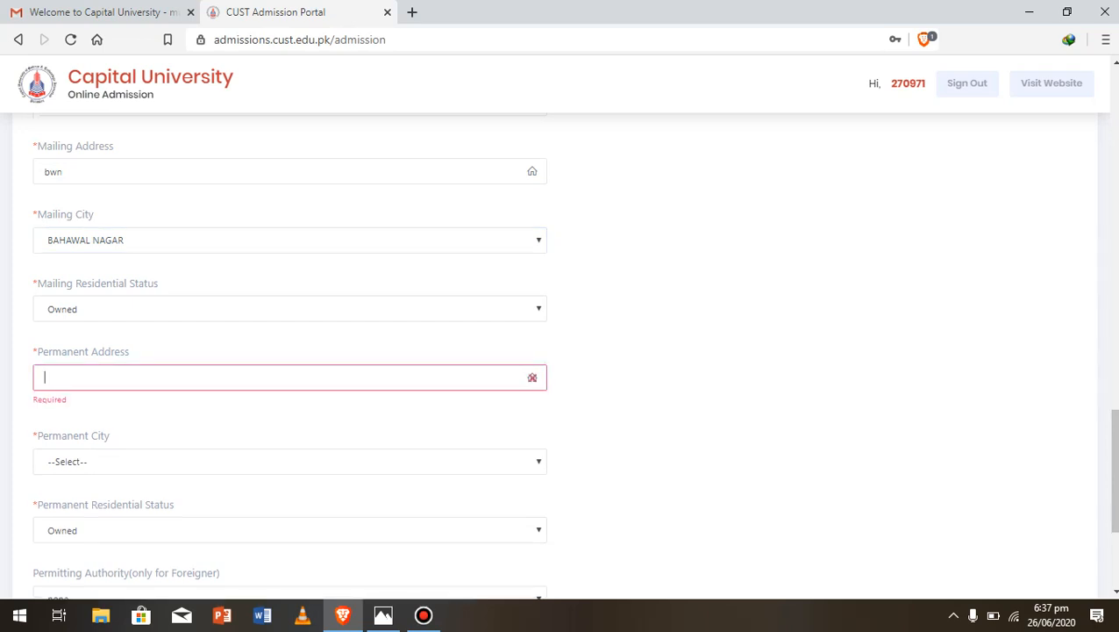
{"action": "type", "text": "b"}
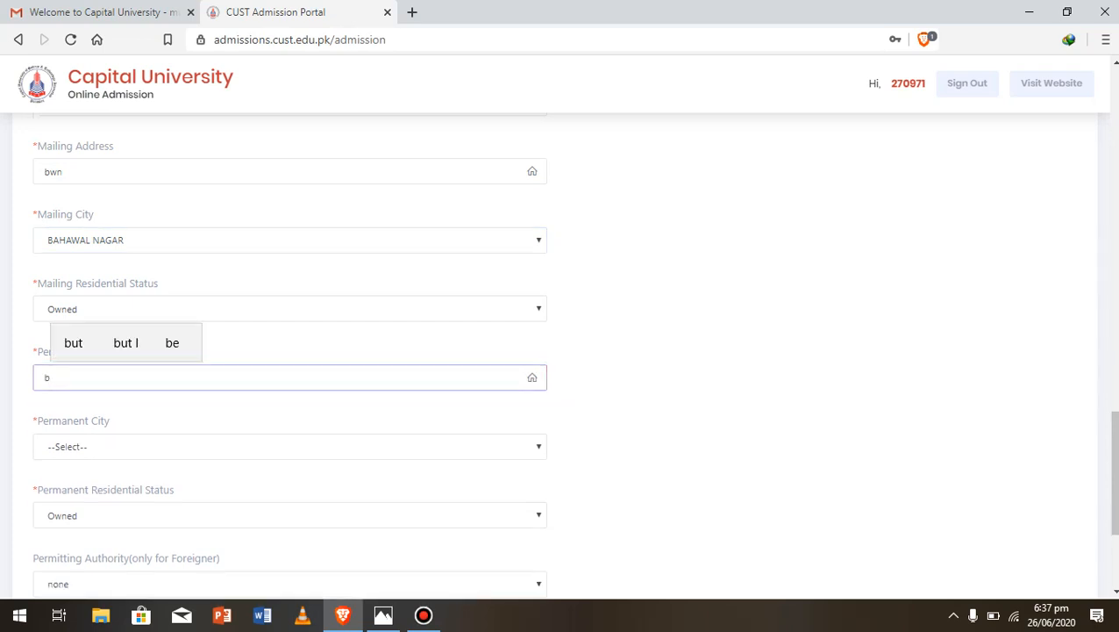
{"action": "type", "text": "wn"}
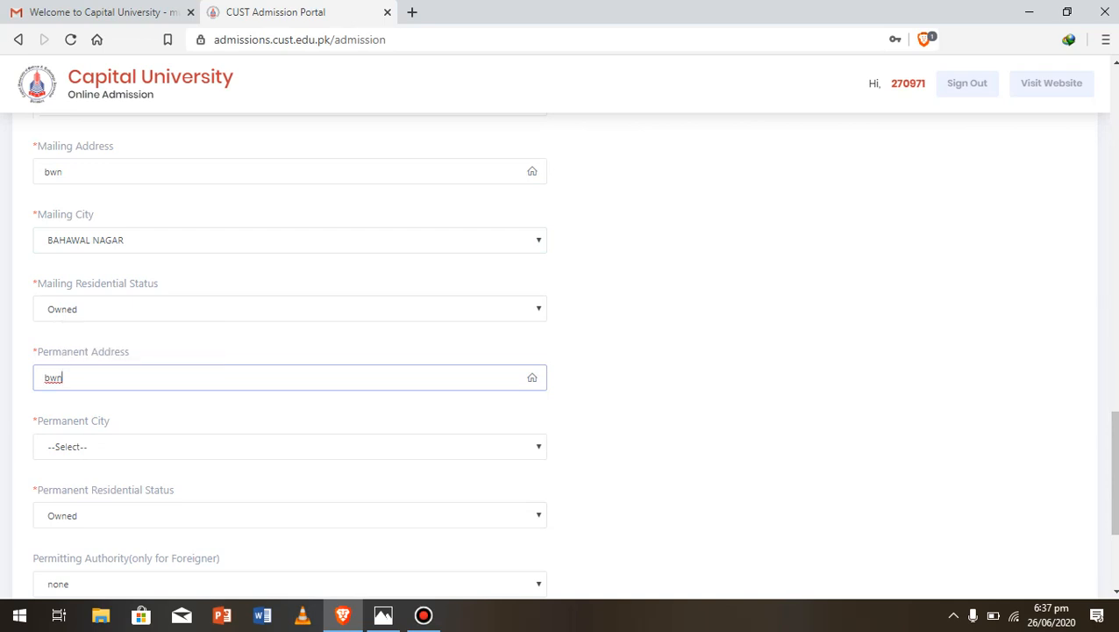
{"action": "left_click", "coordinate": [105, 446]}
{"action": "scroll", "coordinate": [105, 393], "scroll_direction": "down", "scroll_amount": 1}
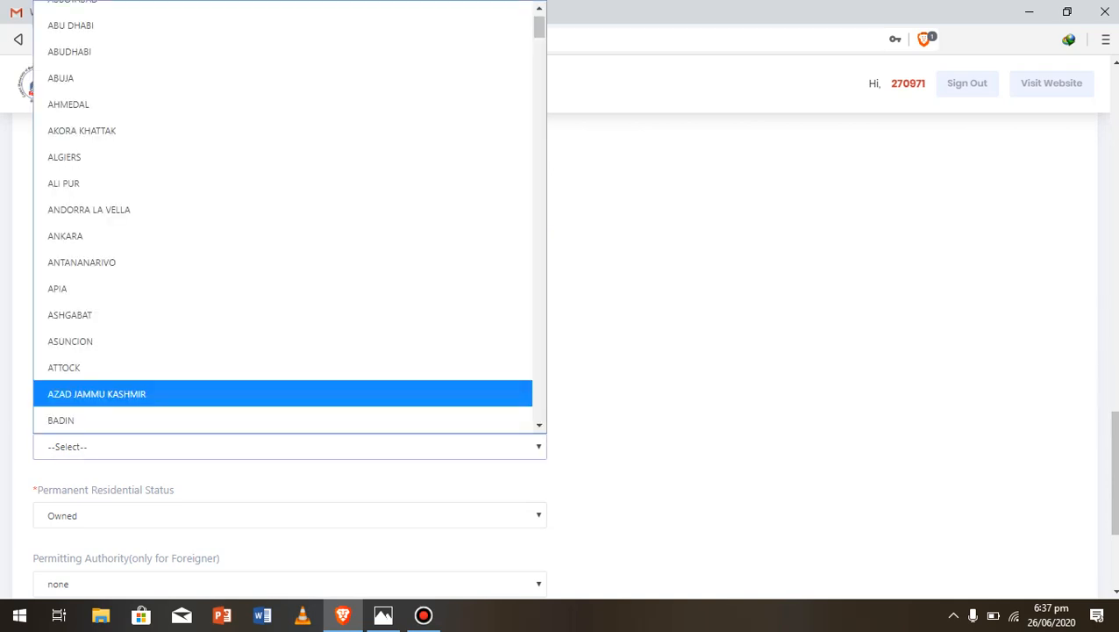
{"action": "key", "text": "Down"}
{"action": "key", "text": "Down"}
{"action": "key", "text": "Down"}
{"action": "key", "text": "Down"}
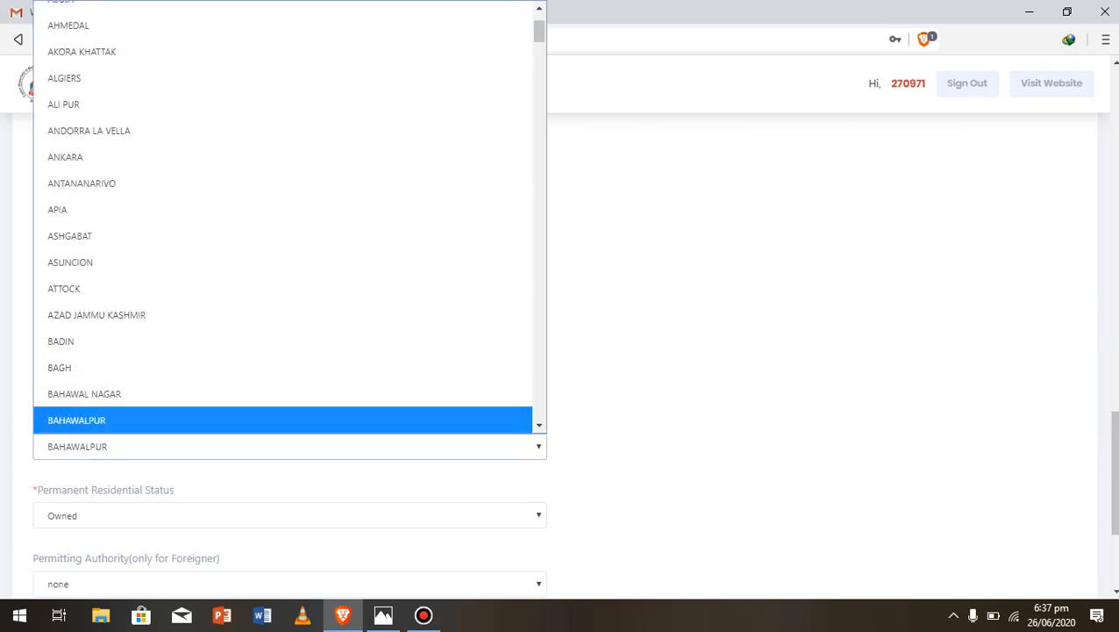
{"action": "key", "text": "Up"}
{"action": "key", "text": "Return"}
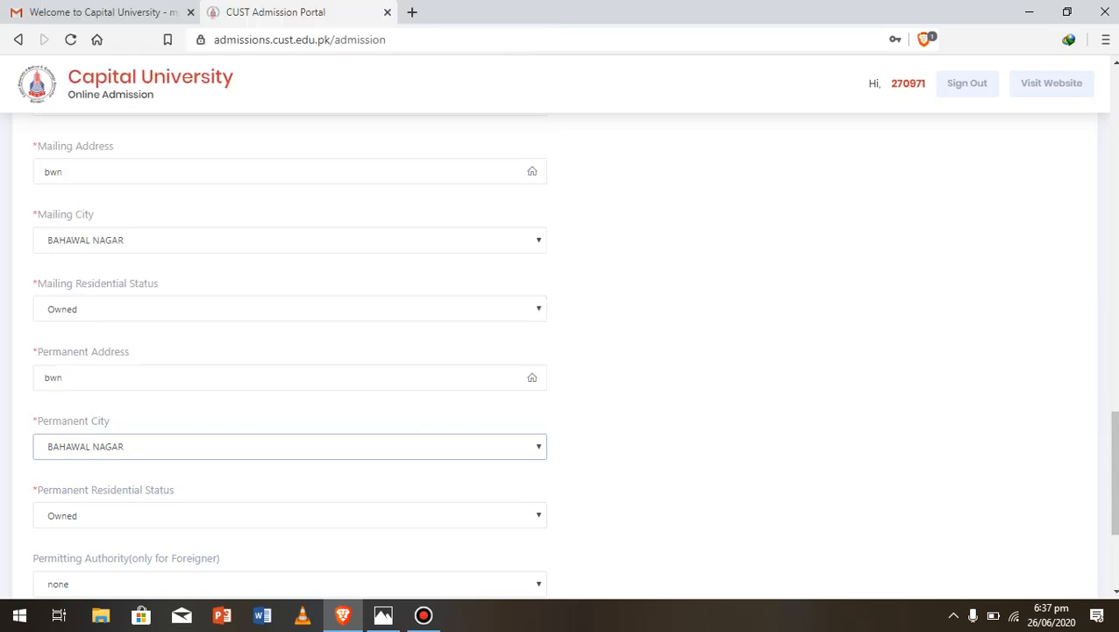
Scroll down to review the optional Permit # field, then return to the top of the form
{"action": "scroll", "coordinate": [574, 360], "scroll_direction": "down", "scroll_amount": 3}
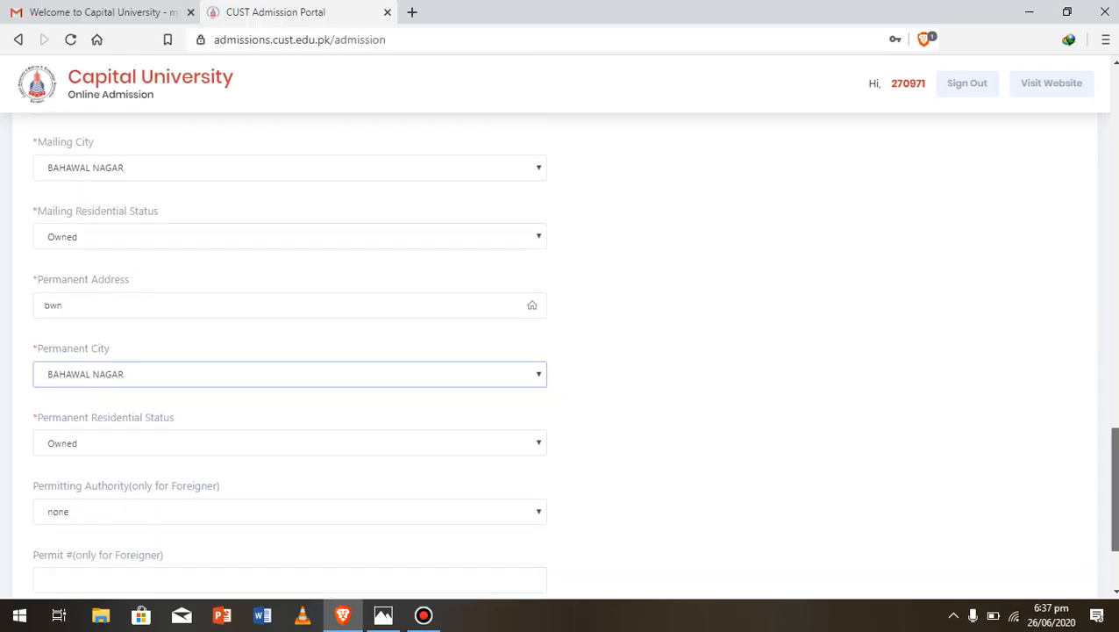
{"action": "left_click_drag", "start_coordinate": [1115, 516], "coordinate": [1115, 525]}
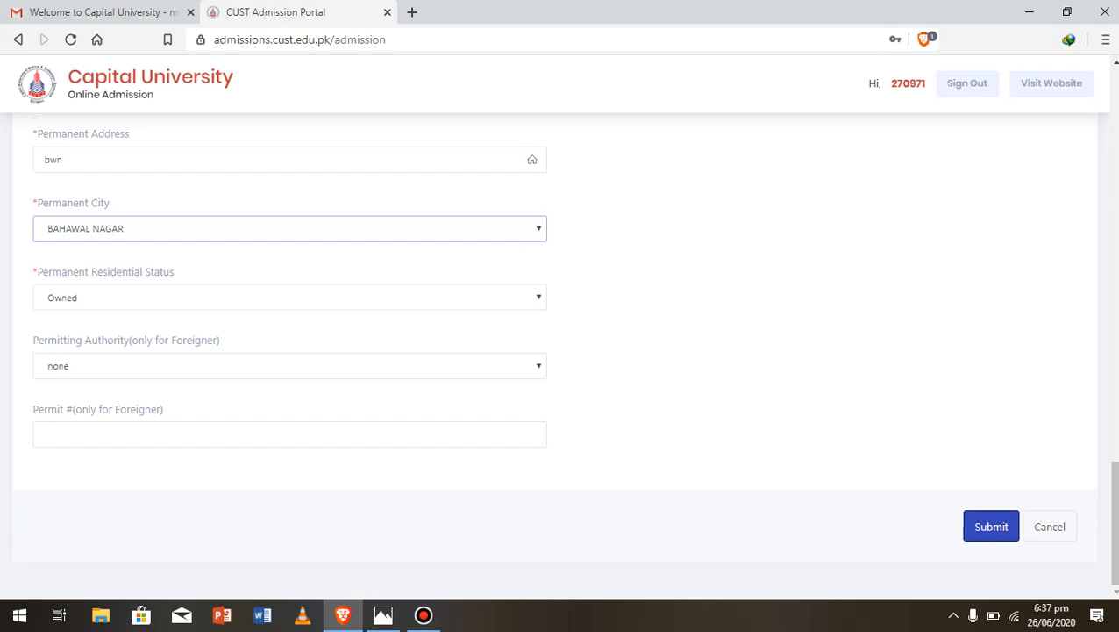
{"action": "left_click", "coordinate": [289, 434]}
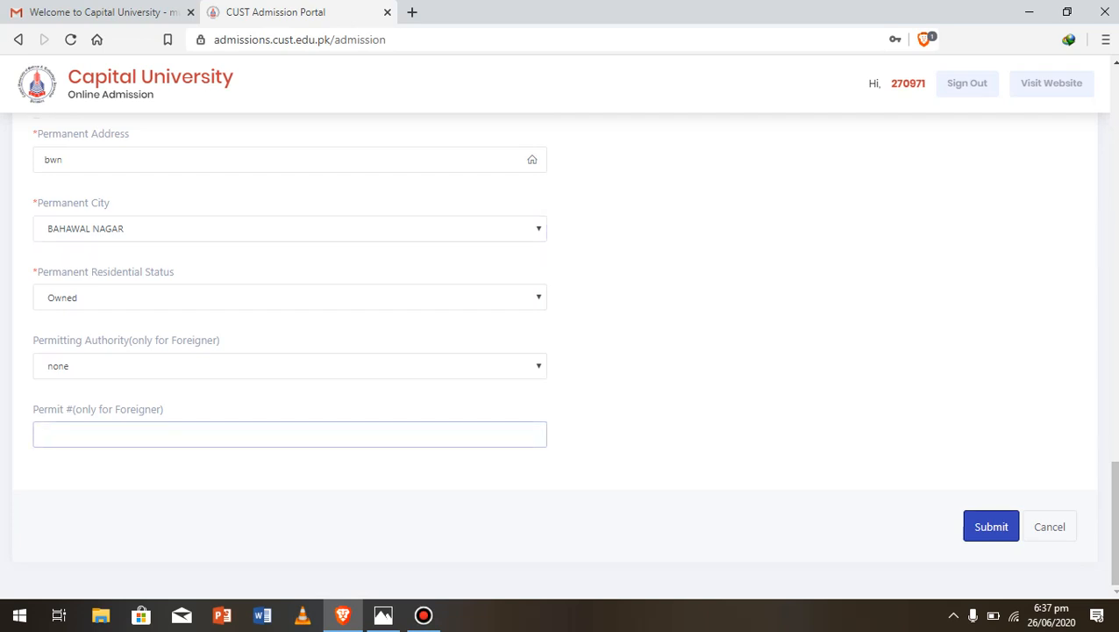
{"action": "left_click_drag", "start_coordinate": [1114, 522], "coordinate": [1114, 123]}
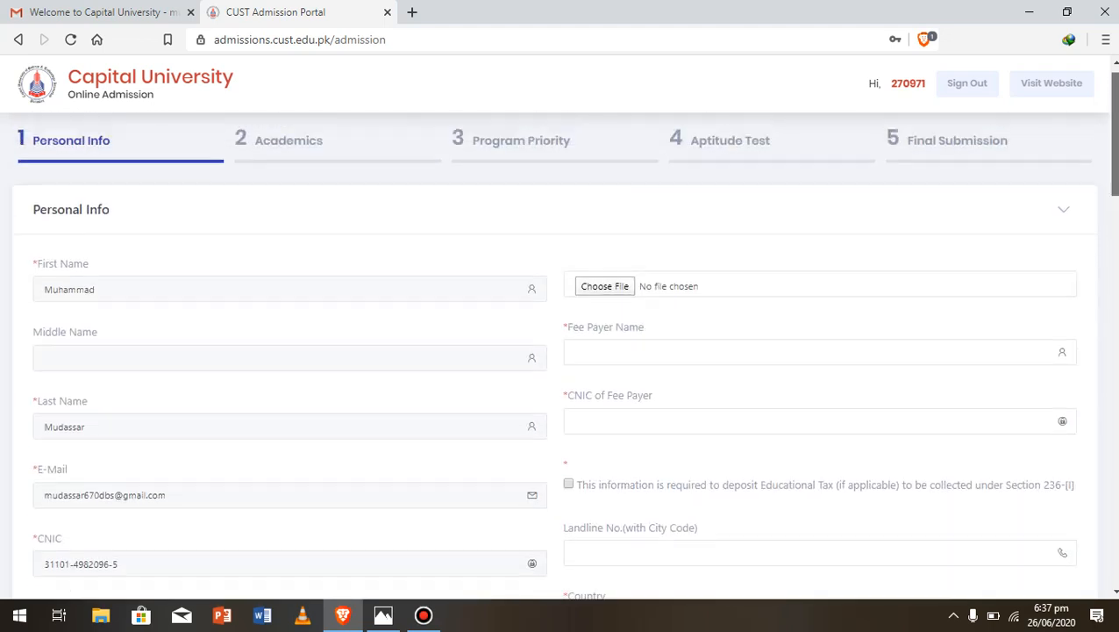
Upload IMG_20200302_163739_258.jpg from the Desktop as the applicant's picture
{"action": "left_click", "coordinate": [604, 304]}
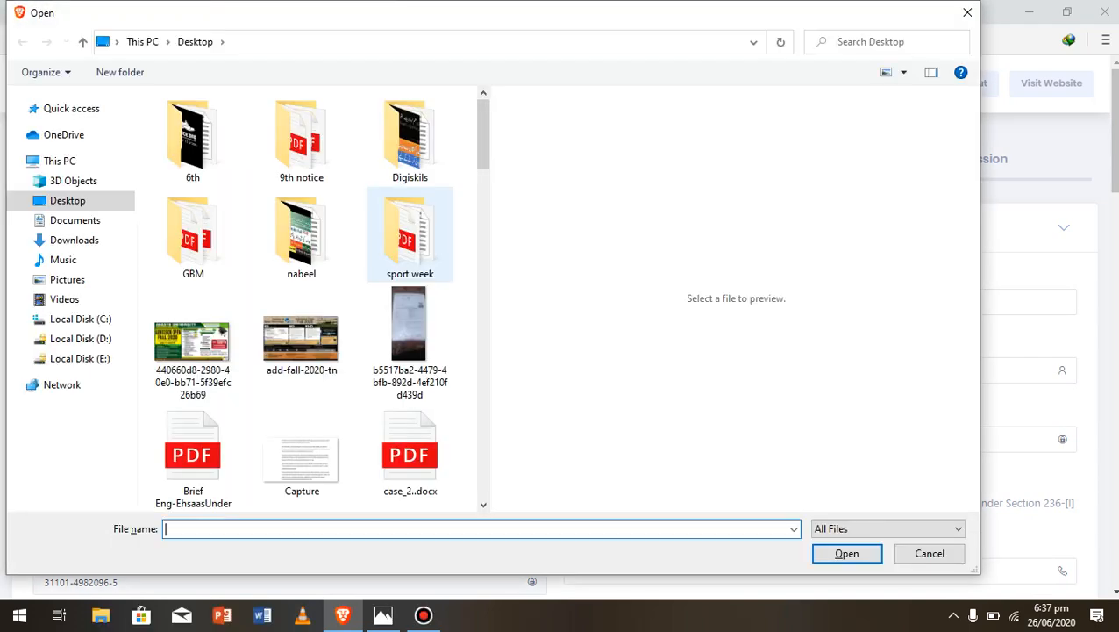
{"action": "scroll", "coordinate": [316, 158], "scroll_direction": "down", "scroll_amount": 10}
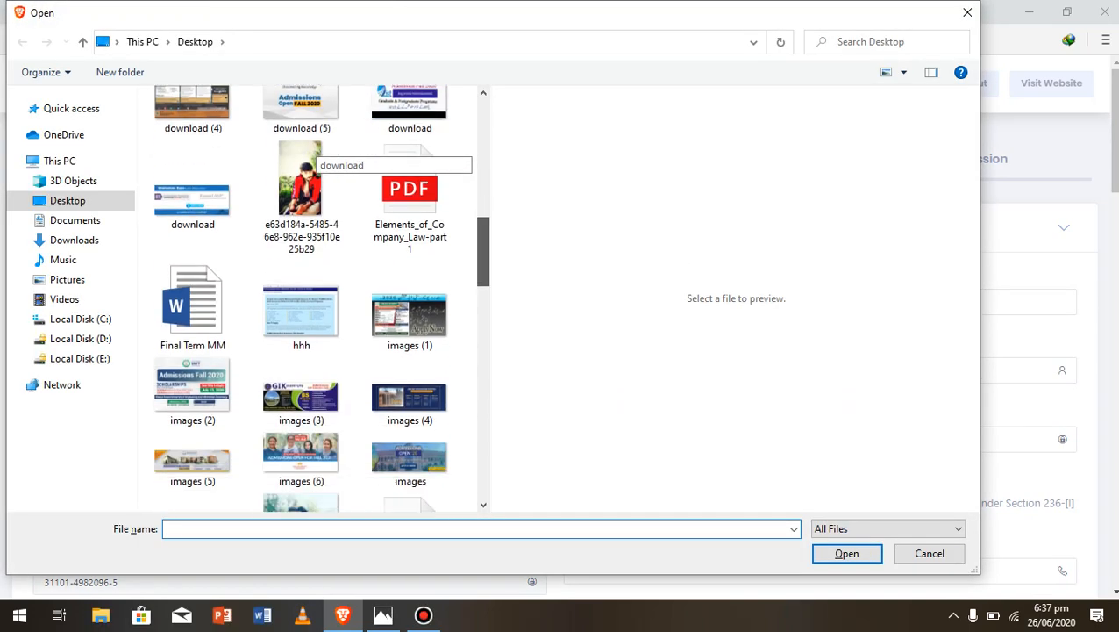
{"action": "scroll", "coordinate": [315, 157], "scroll_direction": "down", "scroll_amount": 2}
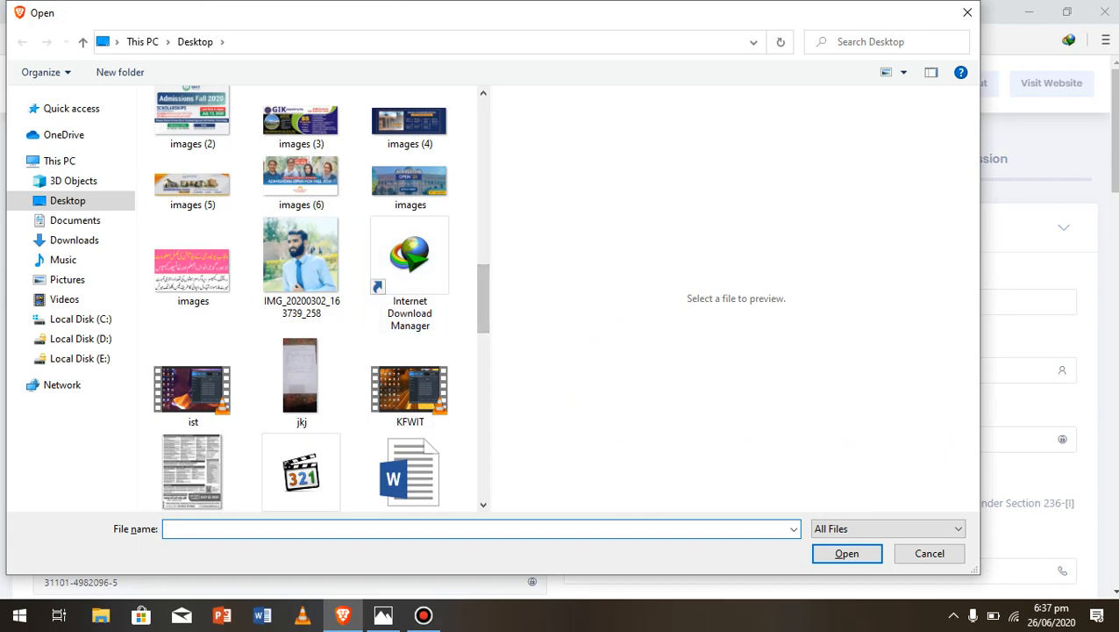
{"action": "left_click", "coordinate": [302, 267]}
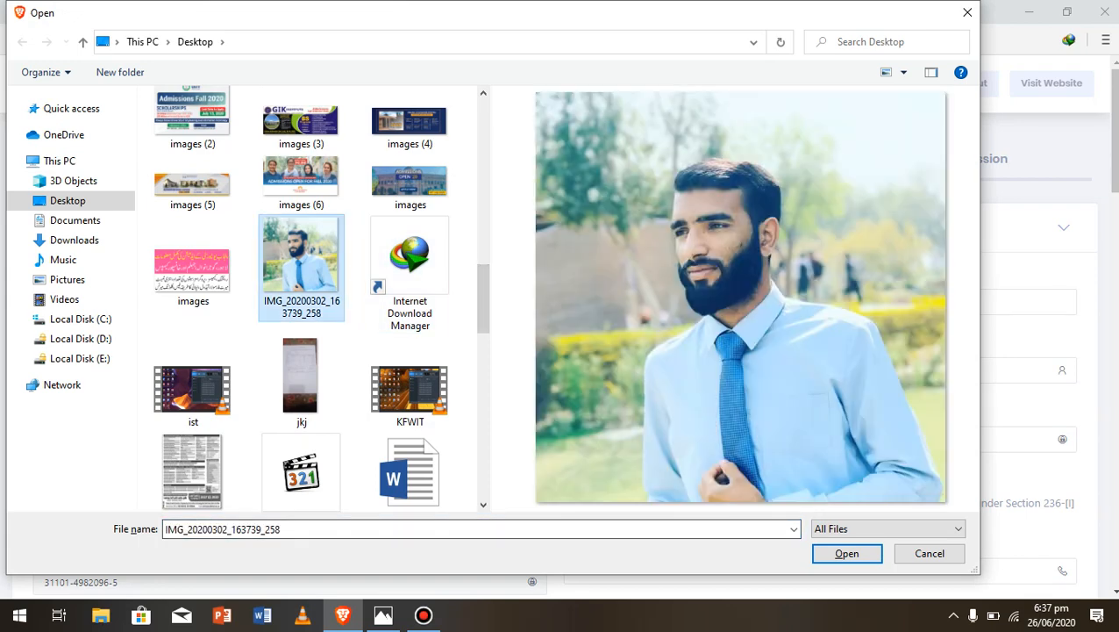
{"action": "left_click", "coordinate": [846, 553]}
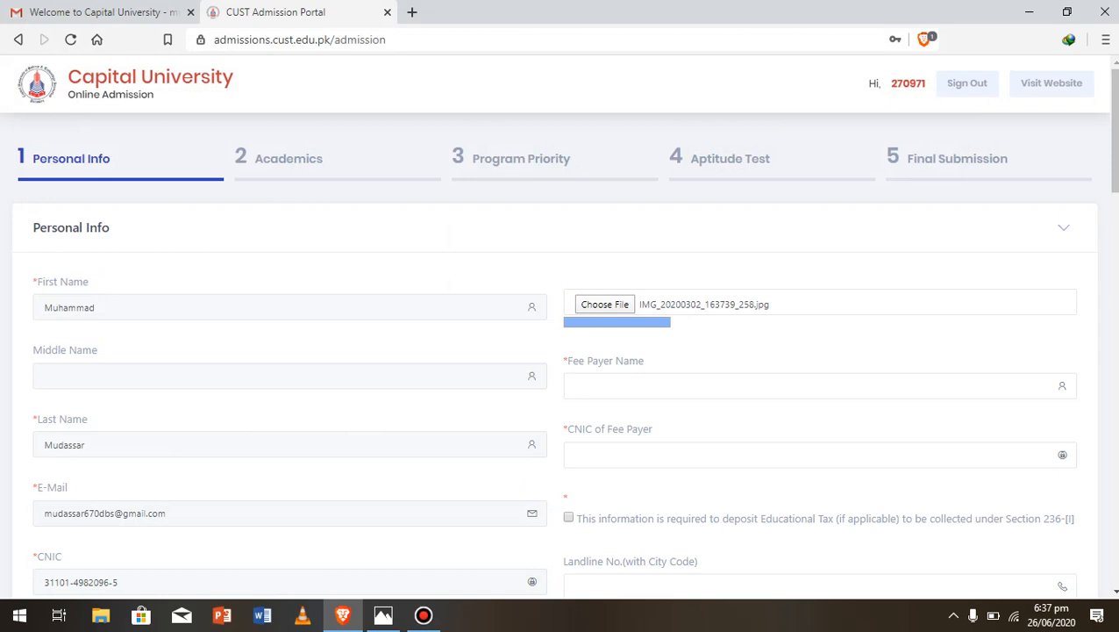
Dismiss the 'Picture Uploaded Successfully' alert and start typing the fee payer's first name
{"action": "left_click", "coordinate": [820, 386]}
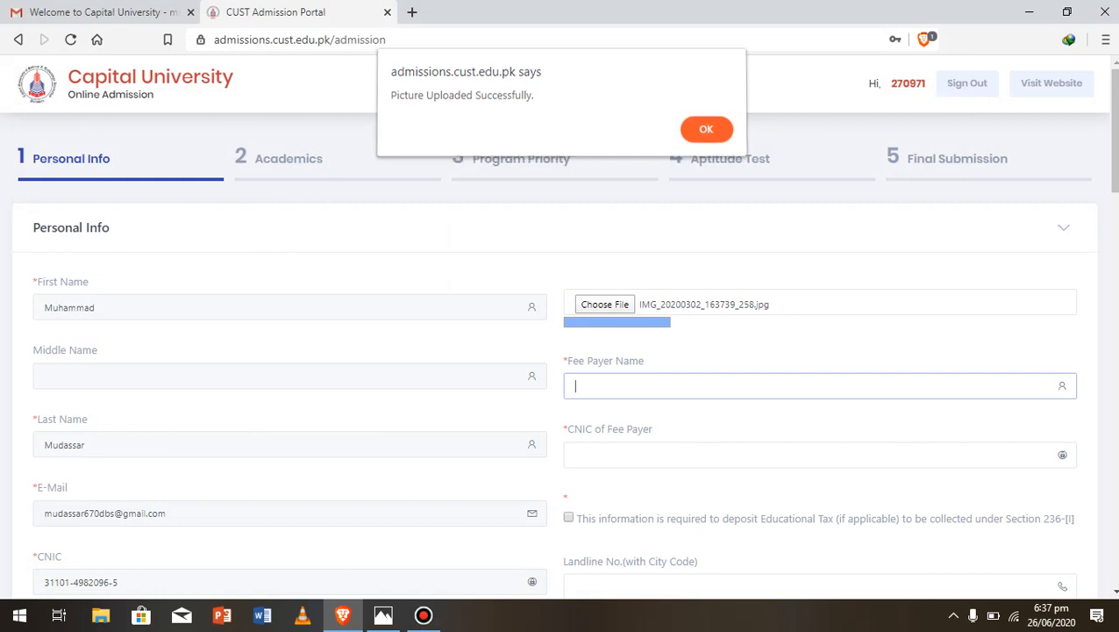
{"action": "key", "text": "Return"}
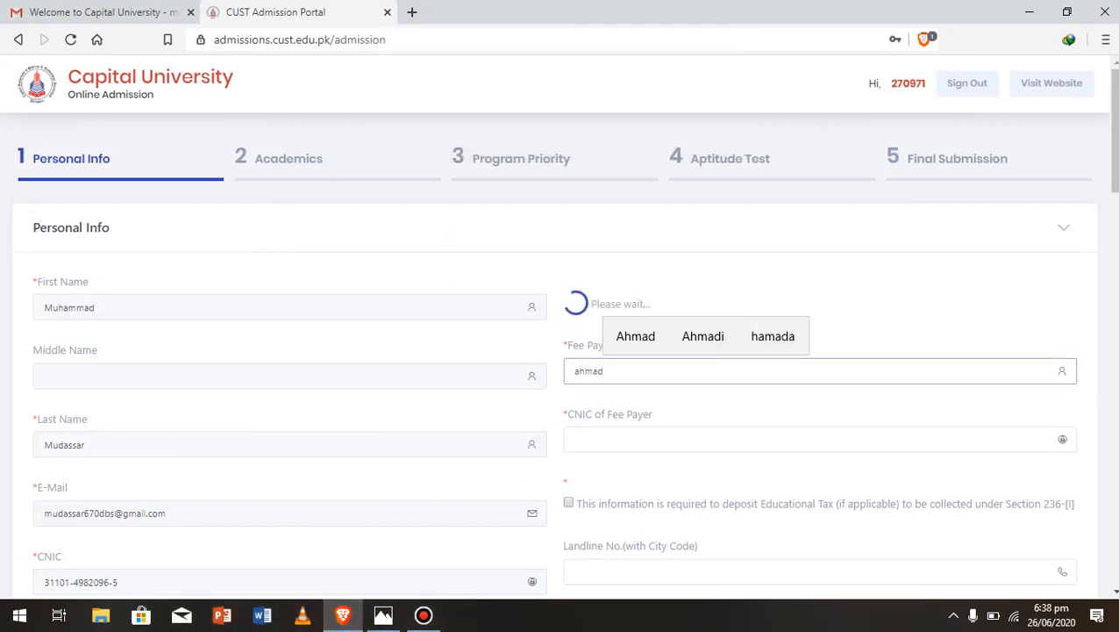
Add the surname to the fee payer's name and enter the payer's CNIC in dashed format
{"action": "left_click", "coordinate": [576, 371]}
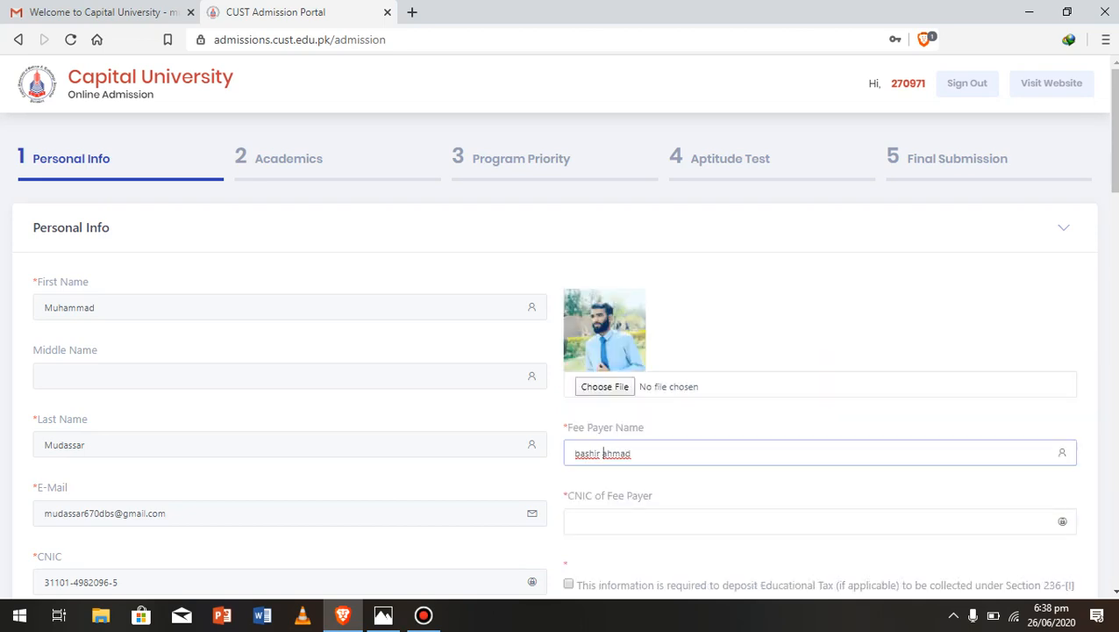
{"action": "left_click", "coordinate": [606, 521]}
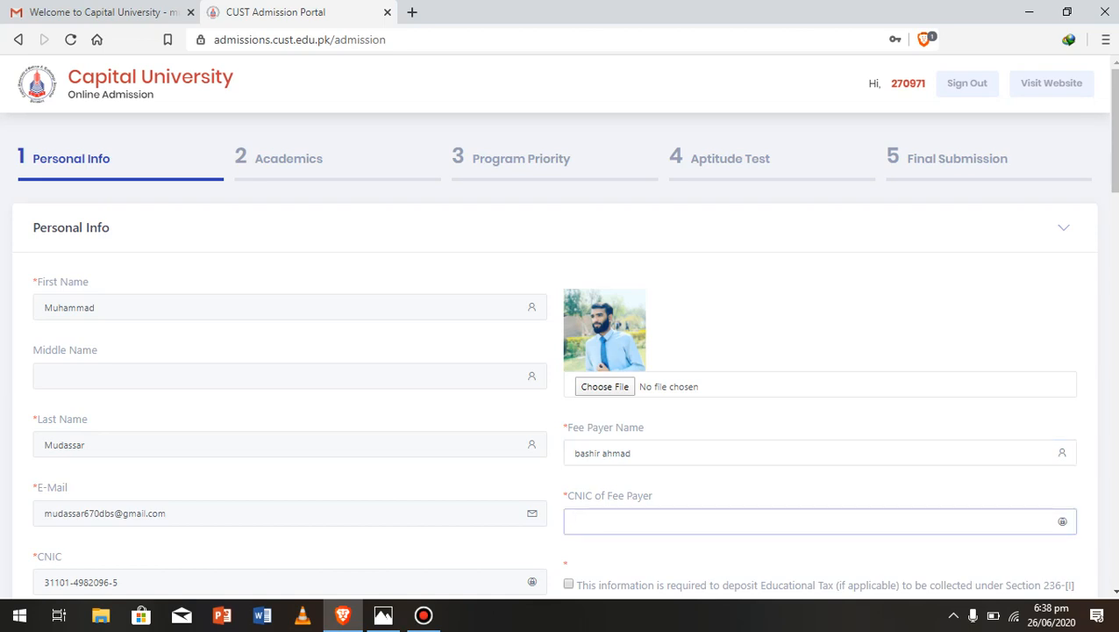
{"action": "type", "text": "3"}
{"action": "key", "text": "BackSpace"}
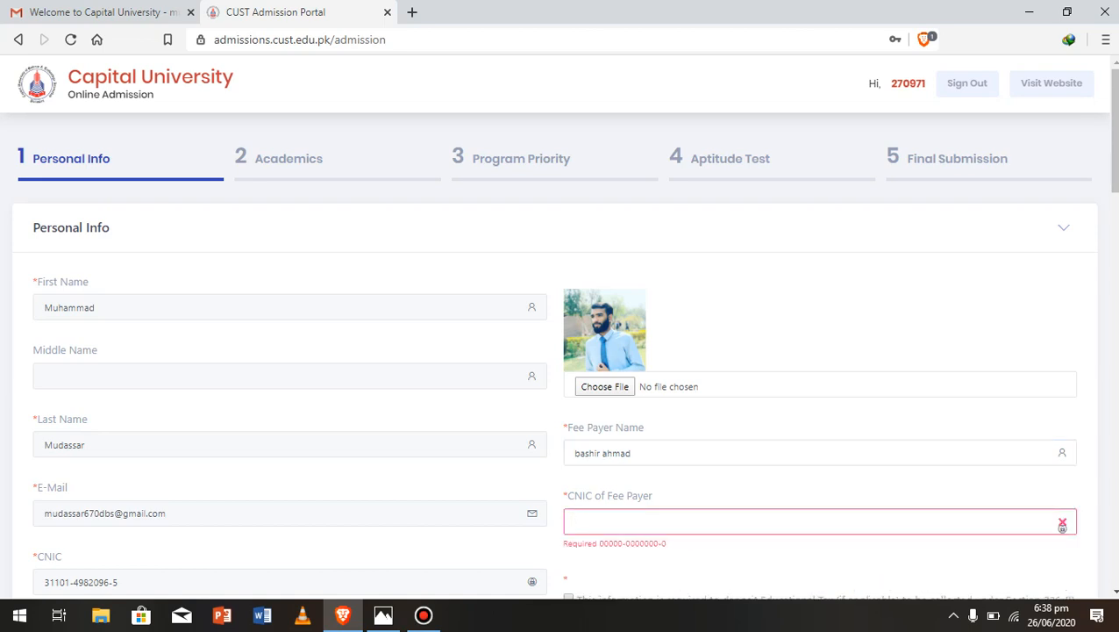
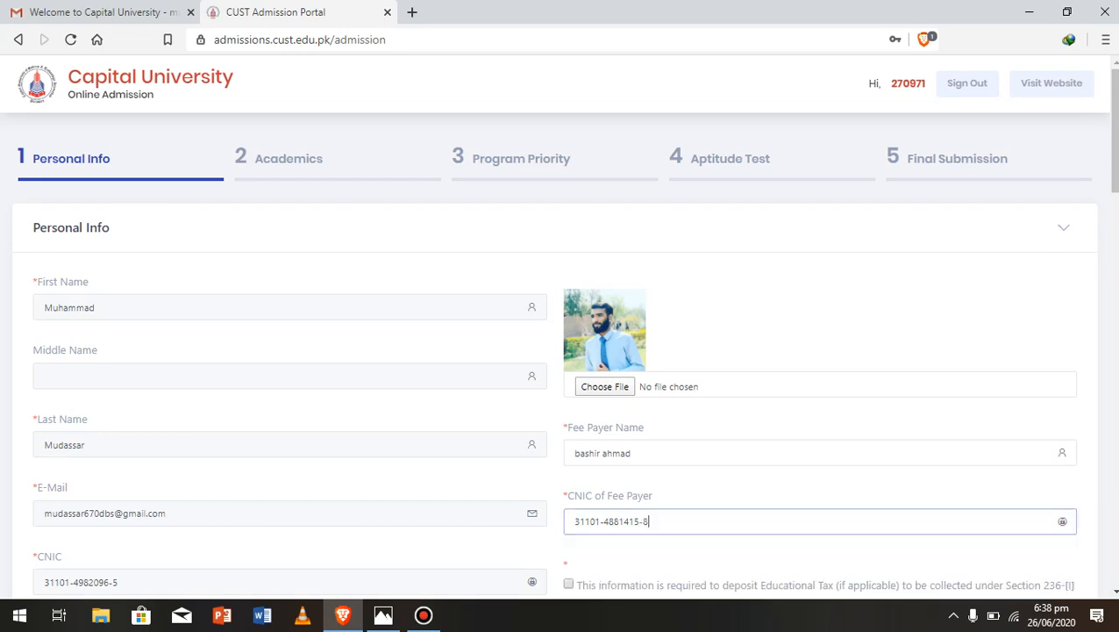
{"action": "scroll", "coordinate": [1062, 524], "scroll_direction": "down", "scroll_amount": 1}
{"action": "scroll", "coordinate": [561, 351], "scroll_direction": "down", "scroll_amount": 3}
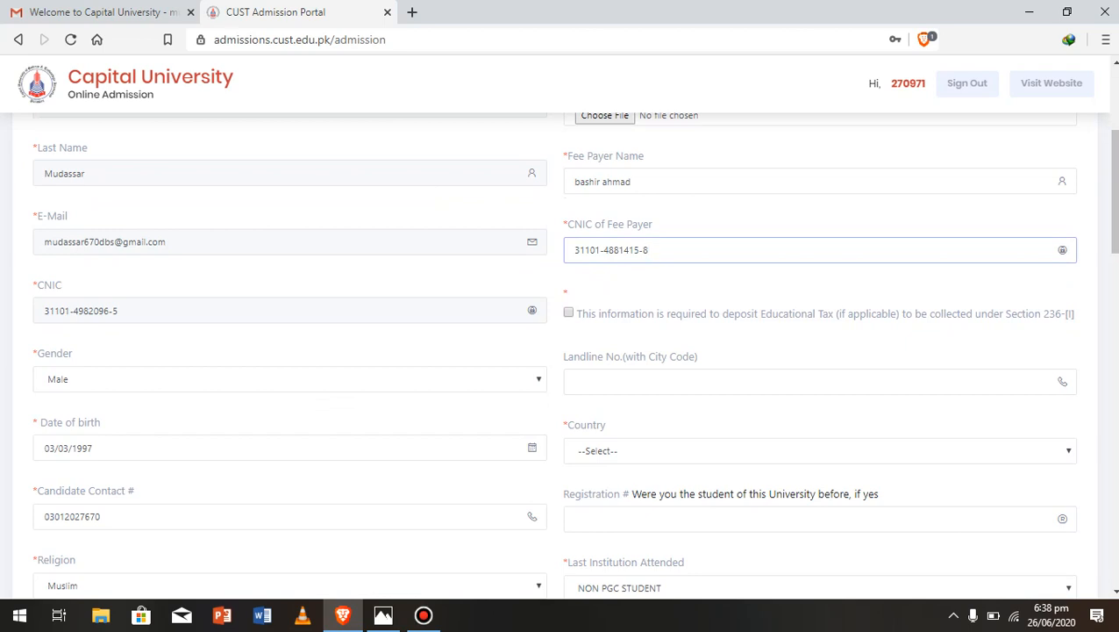
Tick the educational tax acknowledgement and set Country to PAKISTAN
{"action": "left_click", "coordinate": [568, 312]}
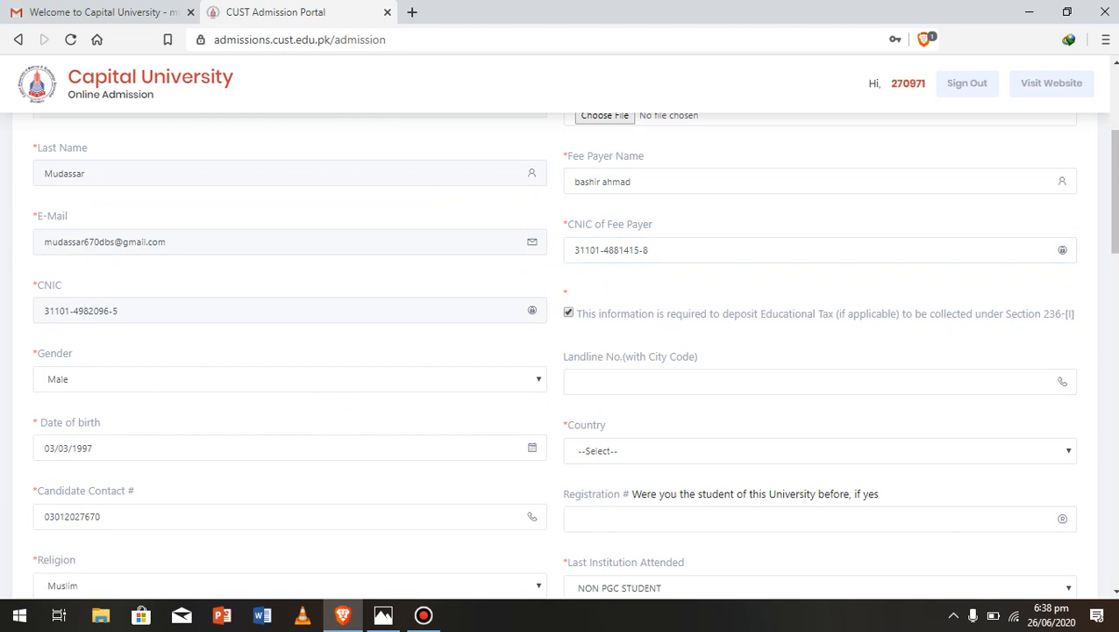
{"action": "scroll", "coordinate": [574, 355], "scroll_direction": "down", "scroll_amount": 3}
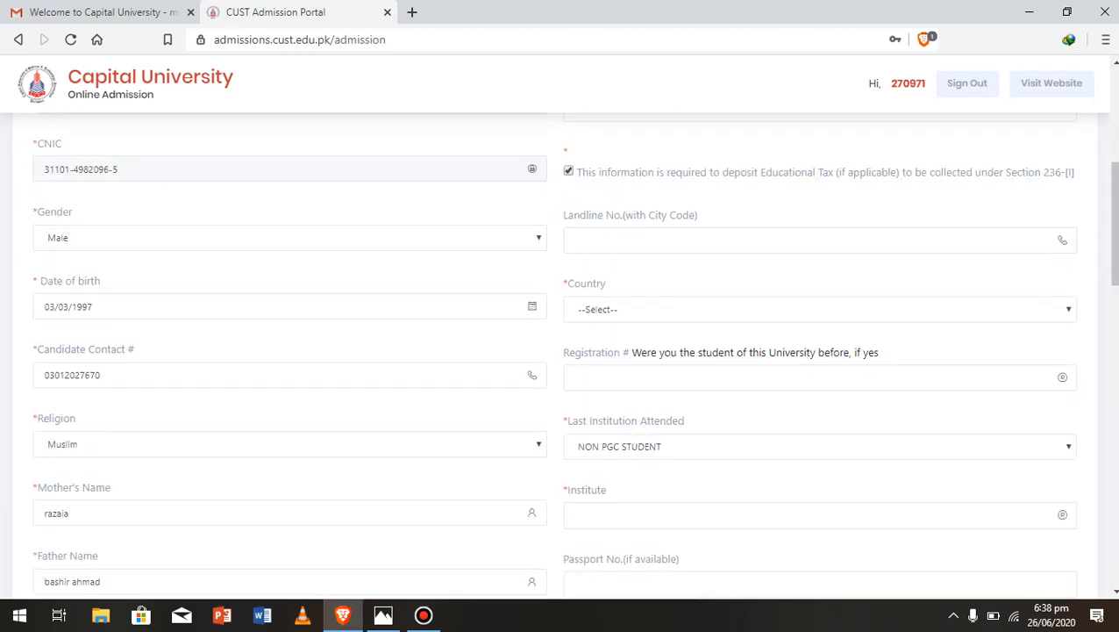
{"action": "left_click", "coordinate": [702, 308]}
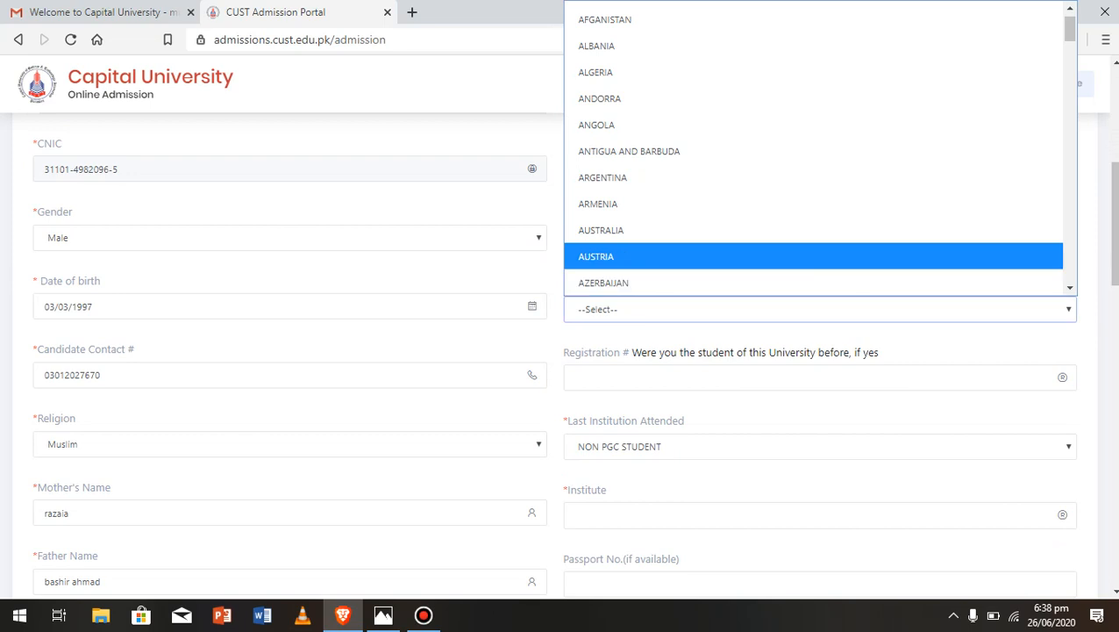
{"action": "key", "text": "p"}
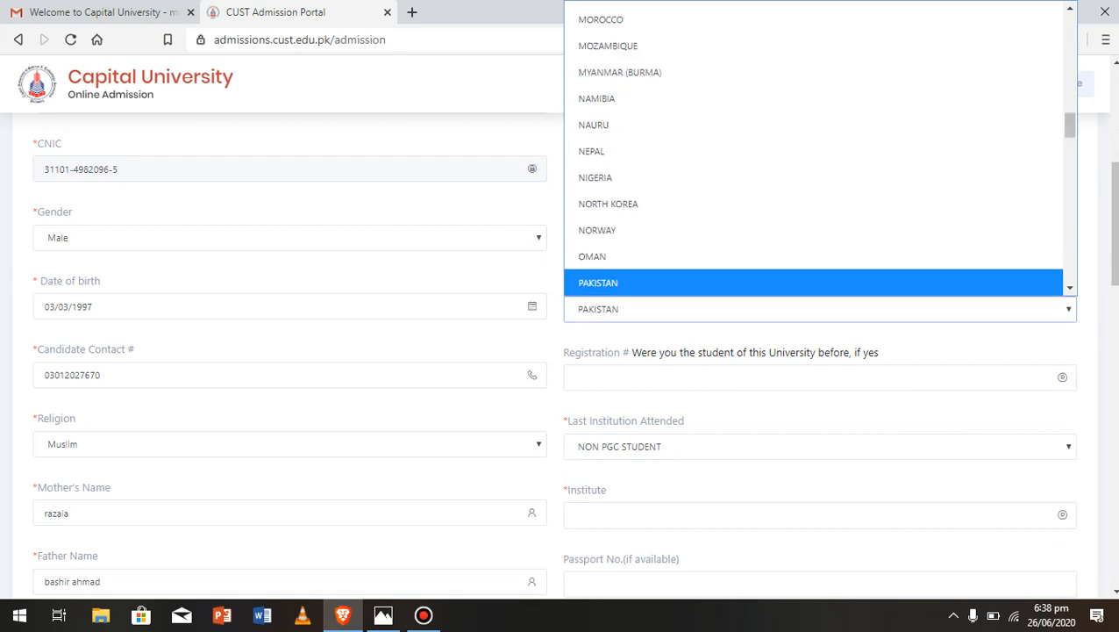
{"action": "key", "text": "Return"}
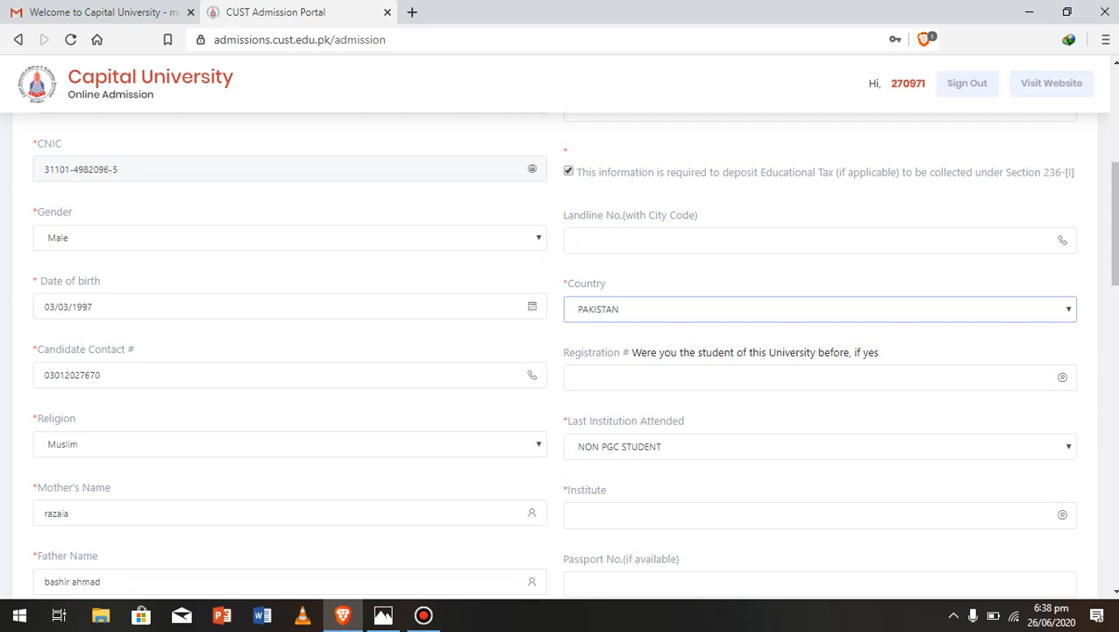
Enter 'no' as Registration #, keep NON PGC STUDENT, and set Institute to 'dbc'
{"action": "key", "text": "Tab"}
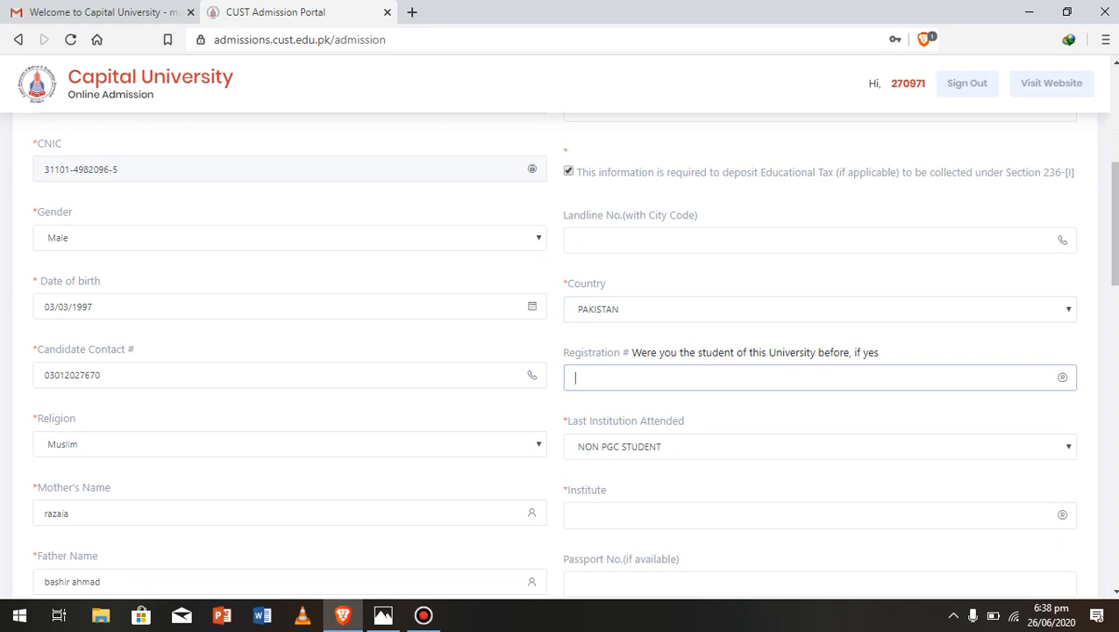
{"action": "type", "text": "no"}
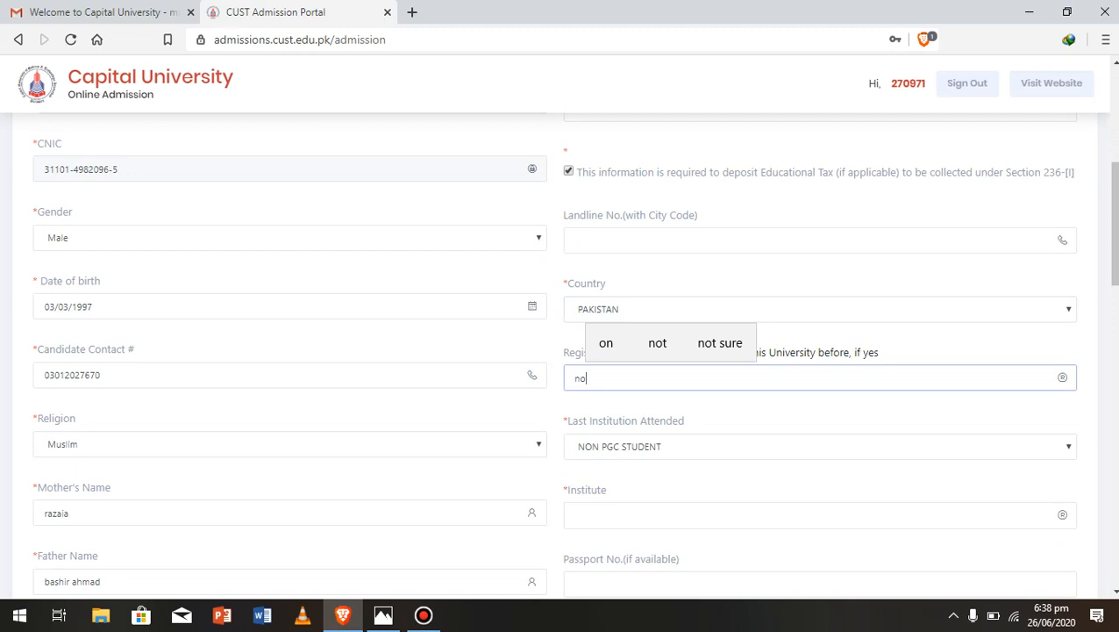
{"action": "left_click", "coordinate": [819, 515]}
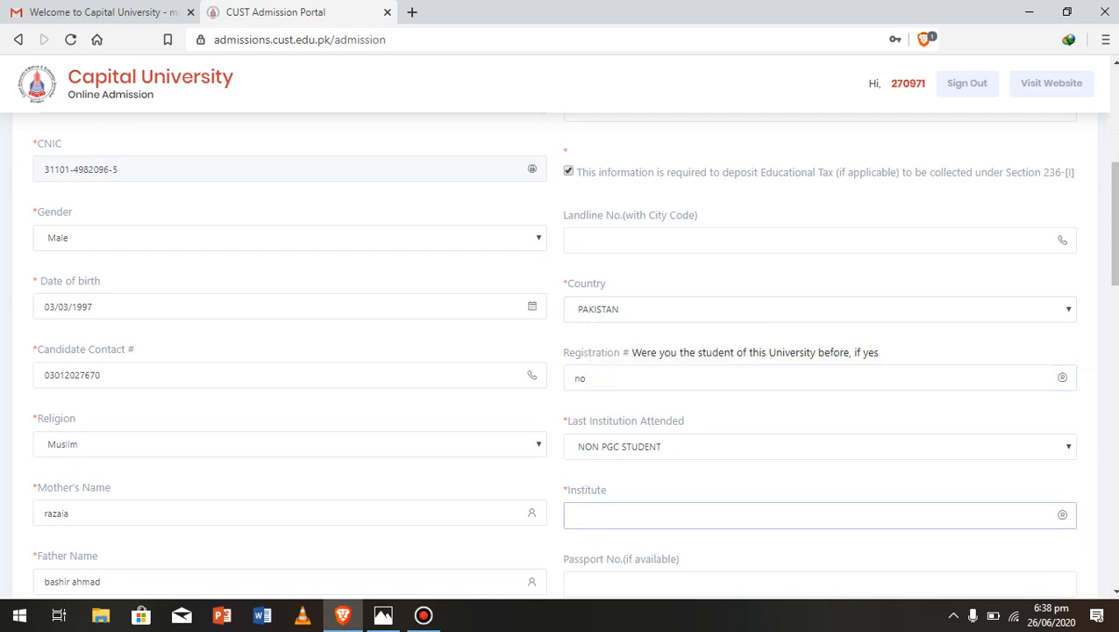
{"action": "left_click", "coordinate": [819, 446]}
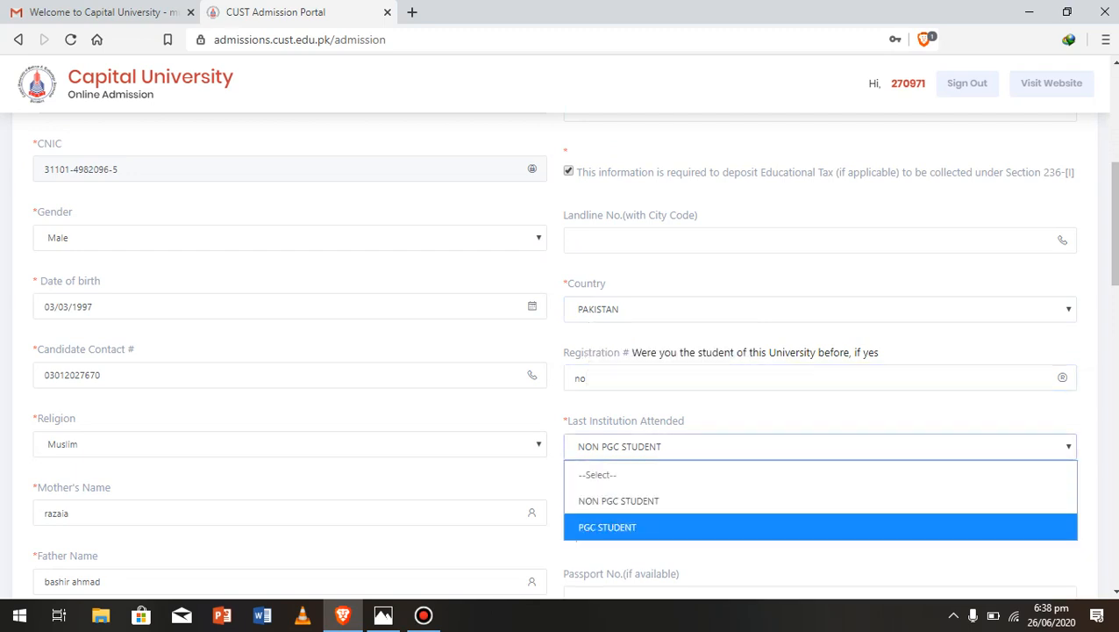
{"action": "left_click", "coordinate": [619, 501]}
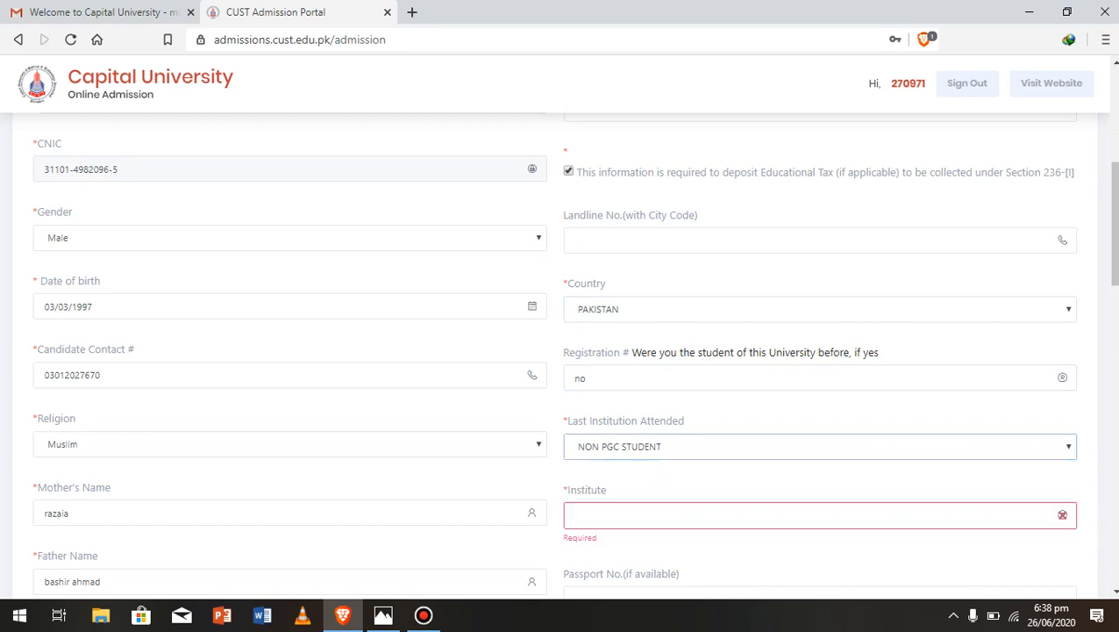
{"action": "left_click", "coordinate": [649, 515]}
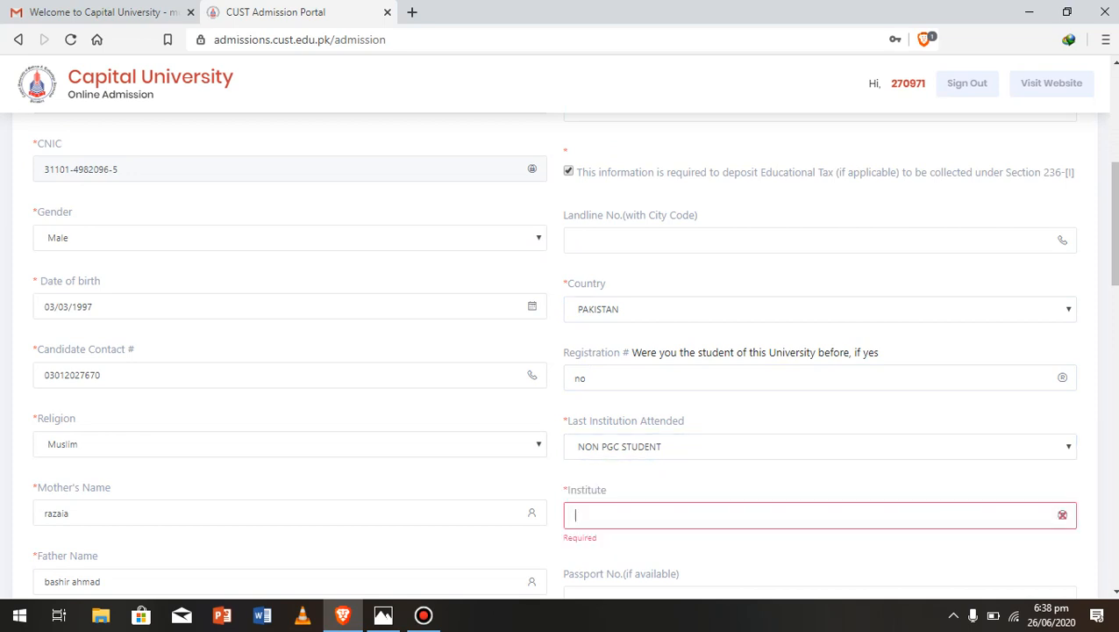
{"action": "type", "text": "dbc"}
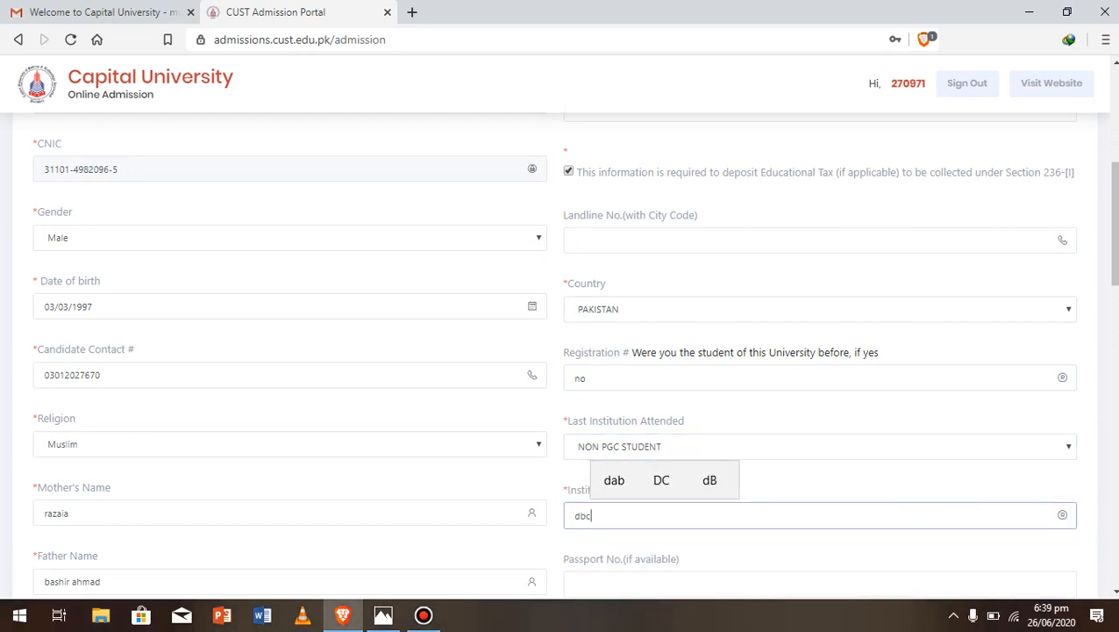
{"action": "scroll", "coordinate": [575, 354], "scroll_direction": "down", "scroll_amount": 4}
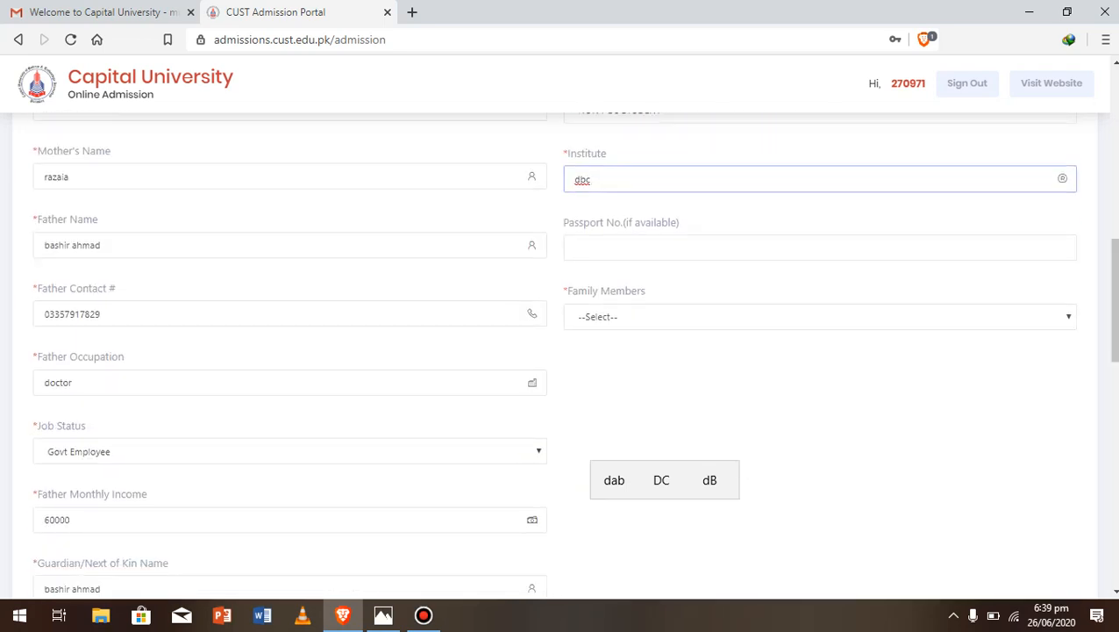
Set the number of family members to 6
{"action": "left_click", "coordinate": [819, 317]}
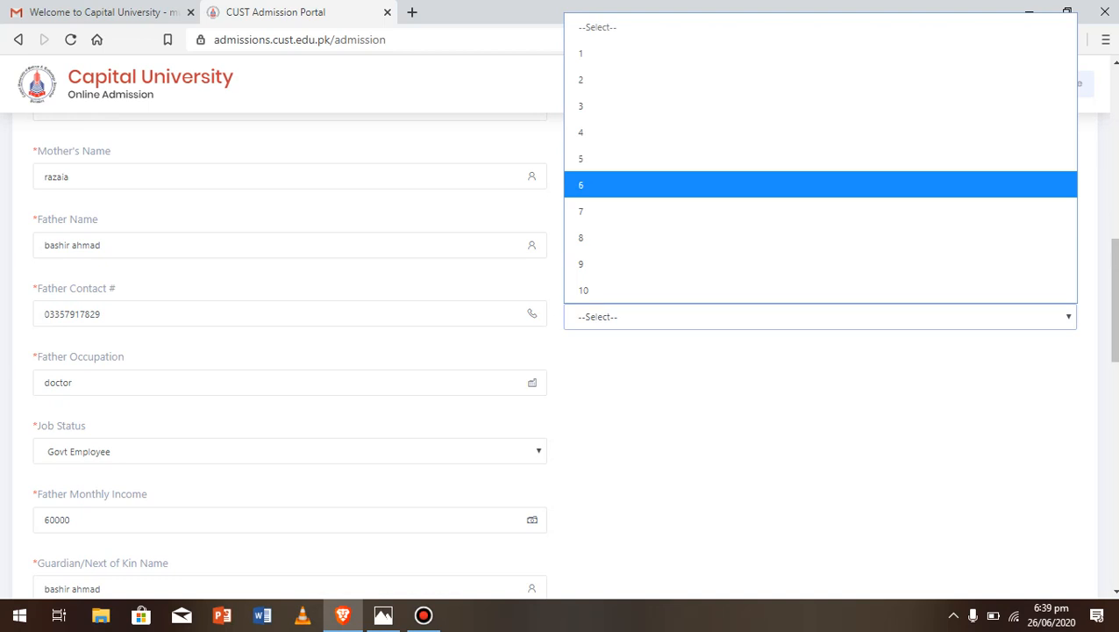
{"action": "left_click", "coordinate": [819, 185]}
{"action": "scroll", "coordinate": [574, 358], "scroll_direction": "down", "scroll_amount": 7}
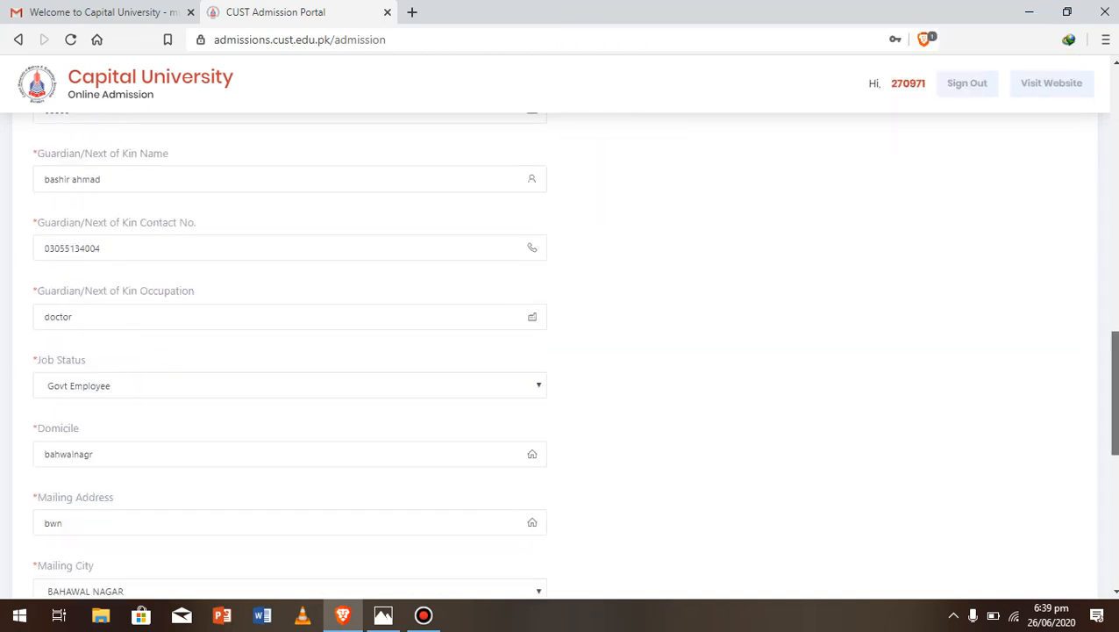
{"action": "scroll", "coordinate": [561, 351], "scroll_direction": "down", "scroll_amount": 4}
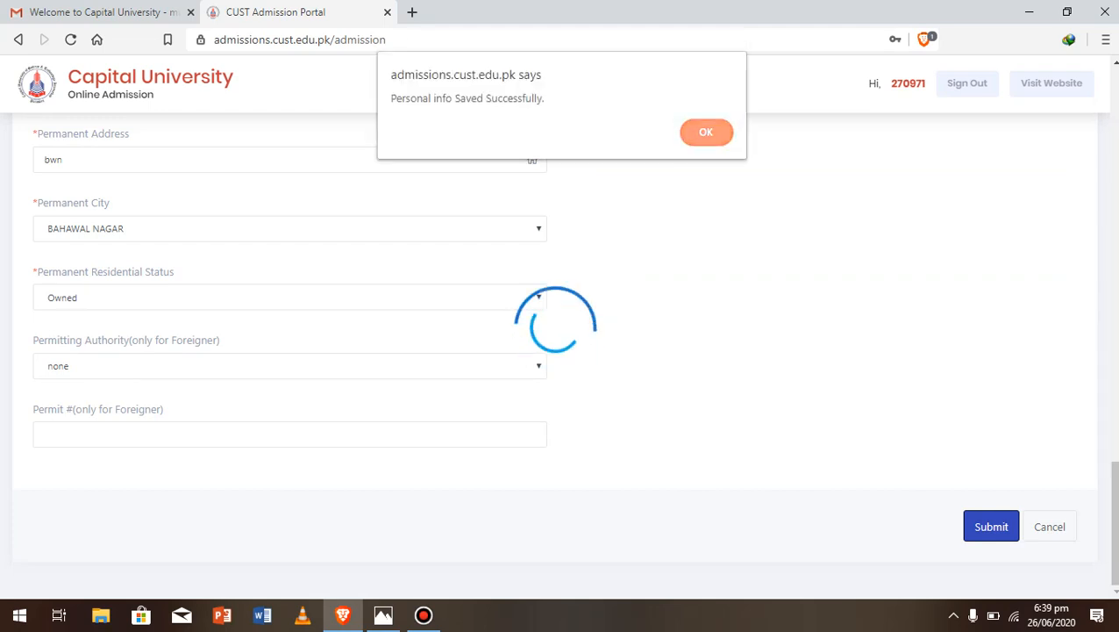
Submit the Personal Info form and acknowledge the 'Personal info Saved Successfully' alert
{"action": "left_click", "coordinate": [706, 132]}
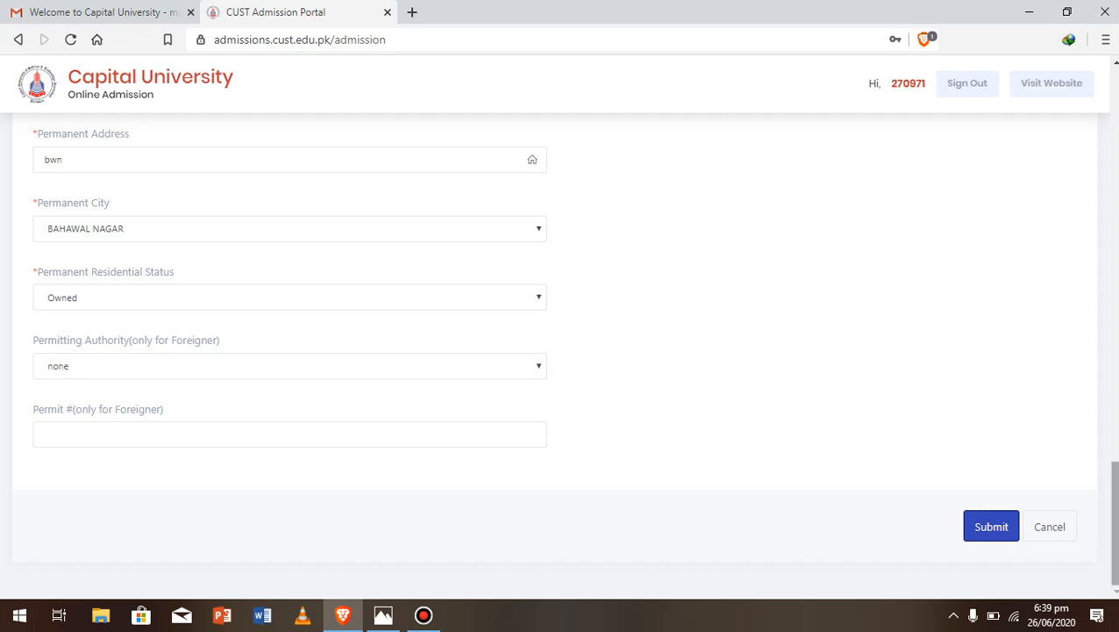
{"action": "mouse_move", "coordinate": [1115, 524]}
{"action": "left_mouse_down"}
{"action": "mouse_move", "coordinate": [1115, 436]}
{"action": "mouse_move", "coordinate": [1115, 526]}
{"action": "left_mouse_up"}
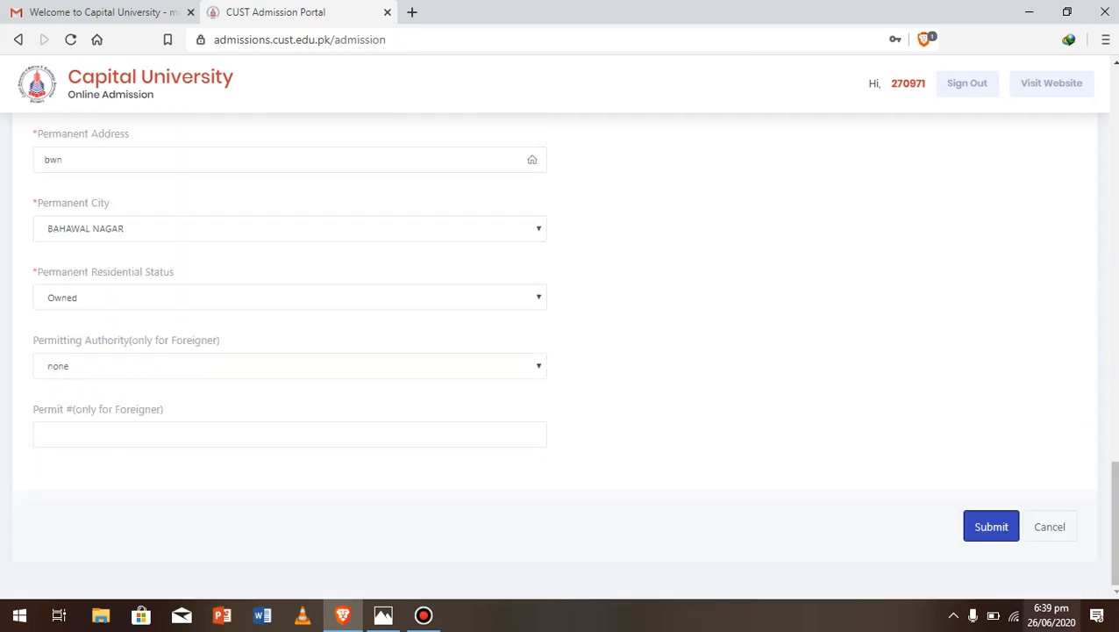
{"action": "left_click", "coordinate": [992, 527]}
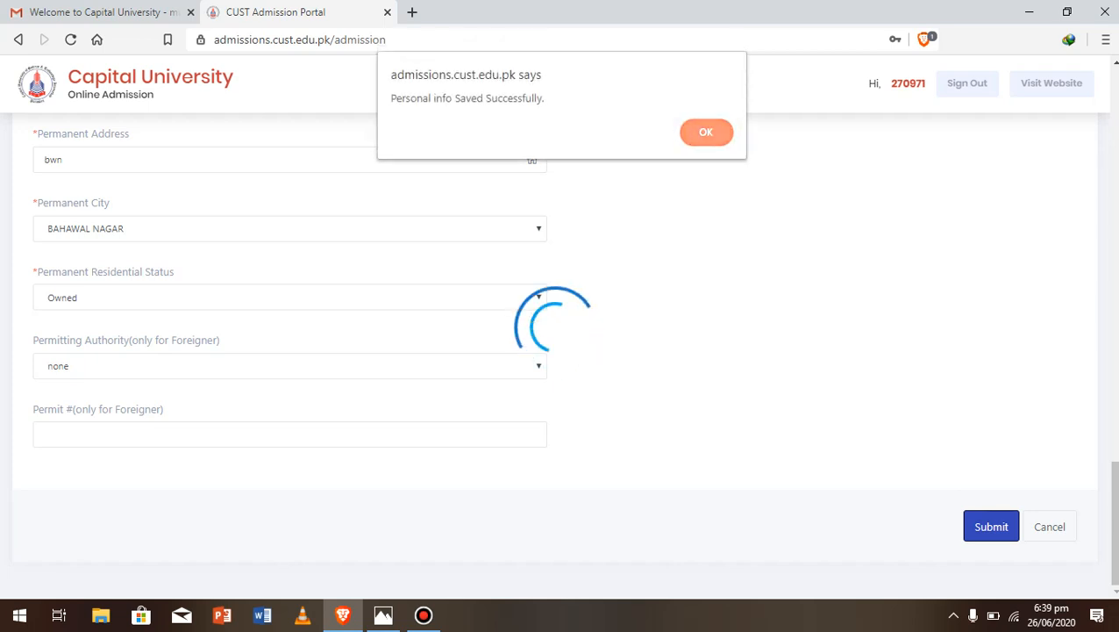
{"action": "left_click", "coordinate": [706, 133]}
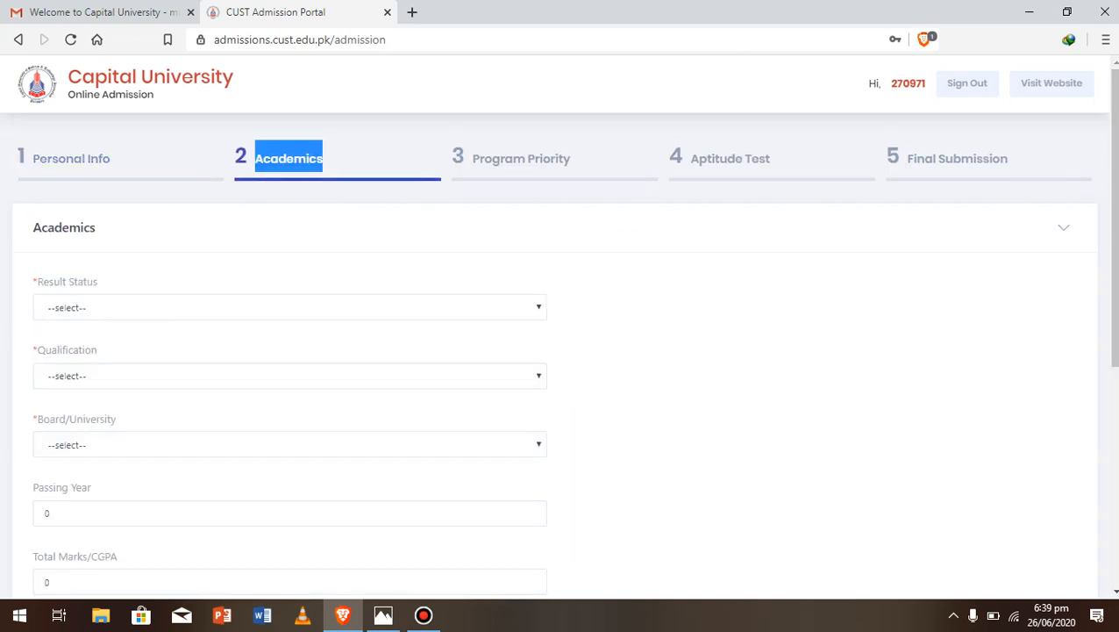
Set result status to Result Awaiting and qualification to A-Levels Pre-Engineering
{"action": "left_click", "coordinate": [290, 307]}
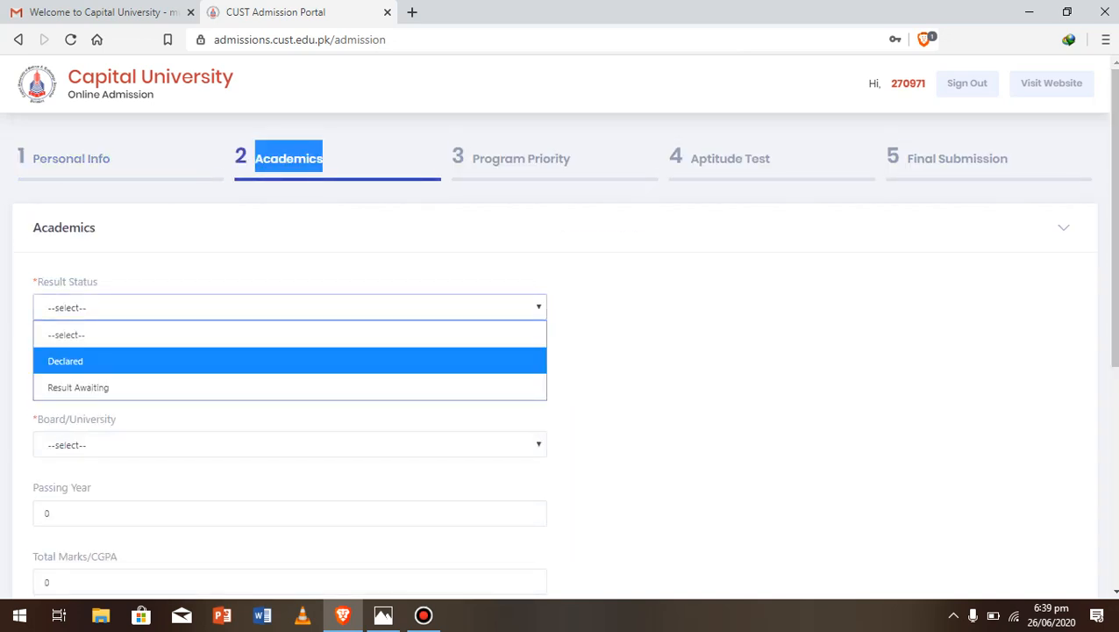
{"action": "key", "text": "Down"}
{"action": "key", "text": "Return"}
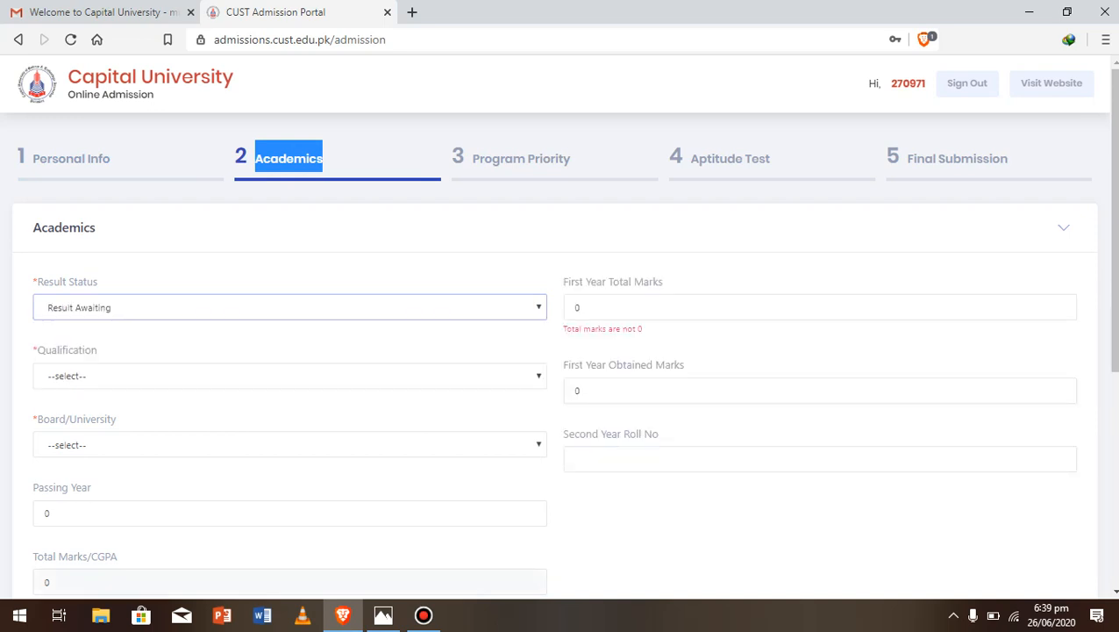
{"action": "left_click", "coordinate": [289, 377]}
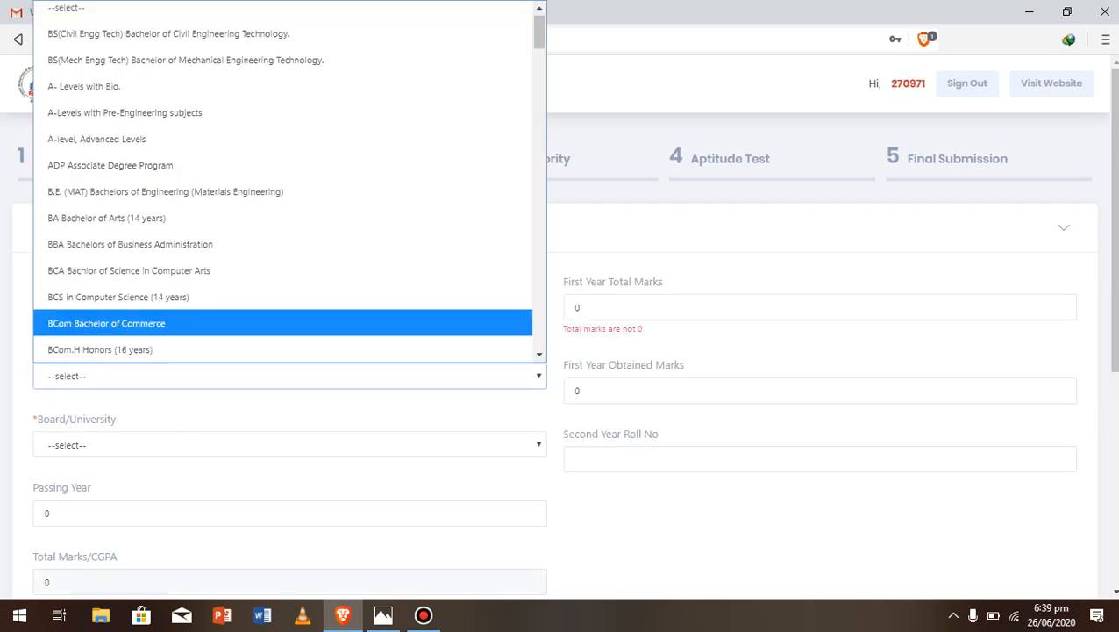
{"action": "left_click", "coordinate": [816, 259]}
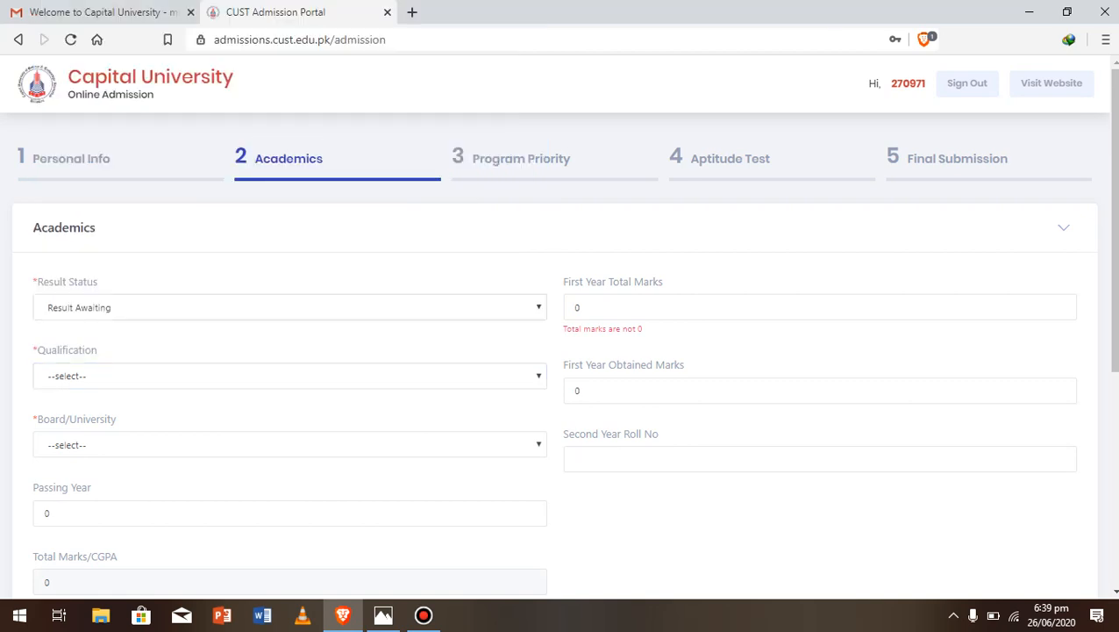
{"action": "left_click", "coordinate": [290, 307]}
{"action": "left_click", "coordinate": [289, 388]}
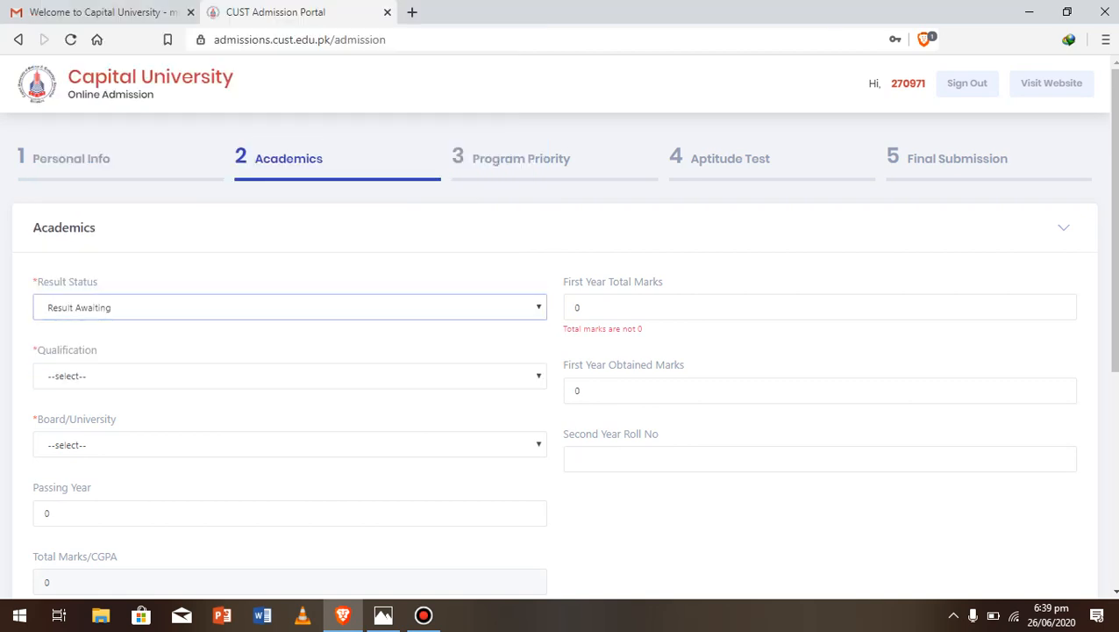
{"action": "left_click", "coordinate": [290, 375]}
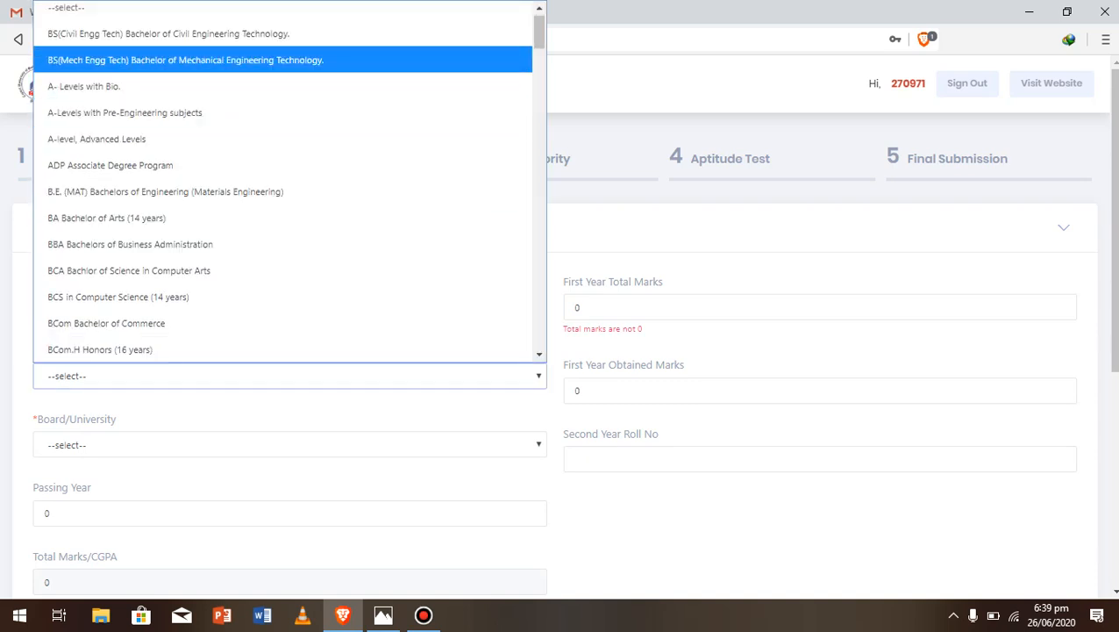
{"action": "mouse_move", "coordinate": [539, 31]}
{"action": "left_mouse_down"}
{"action": "mouse_move", "coordinate": [539, 133]}
{"action": "mouse_move", "coordinate": [539, 31]}
{"action": "left_mouse_up"}
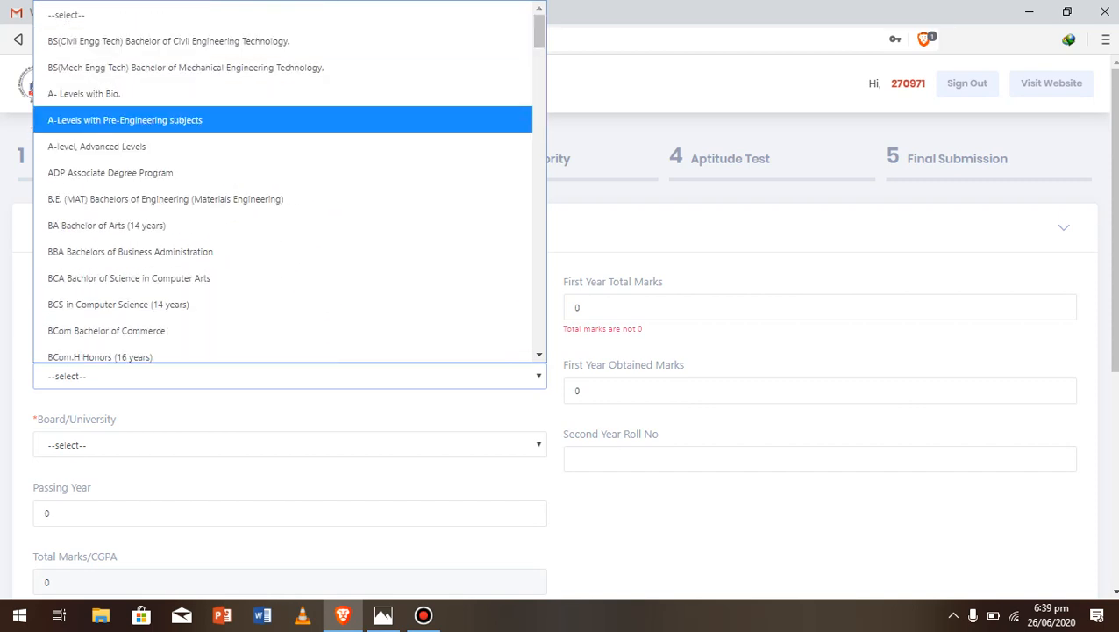
{"action": "left_click", "coordinate": [124, 120]}
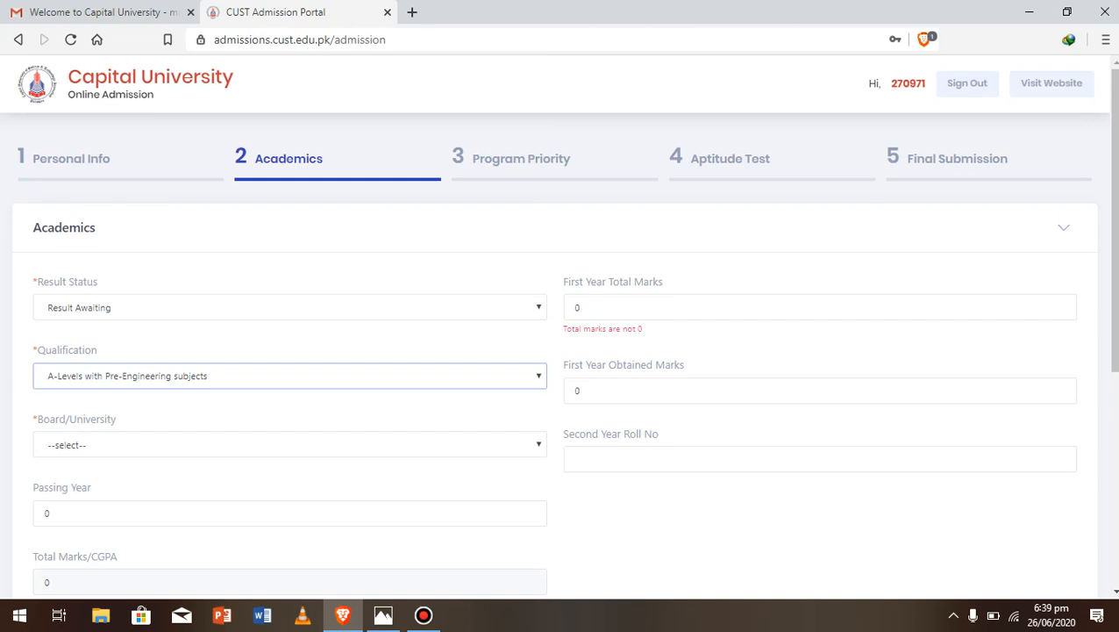
Choose board Ali Institute Of Education, Lahore, first-year marks 456/505, and enter the second-year roll number
{"action": "left_click", "coordinate": [289, 445]}
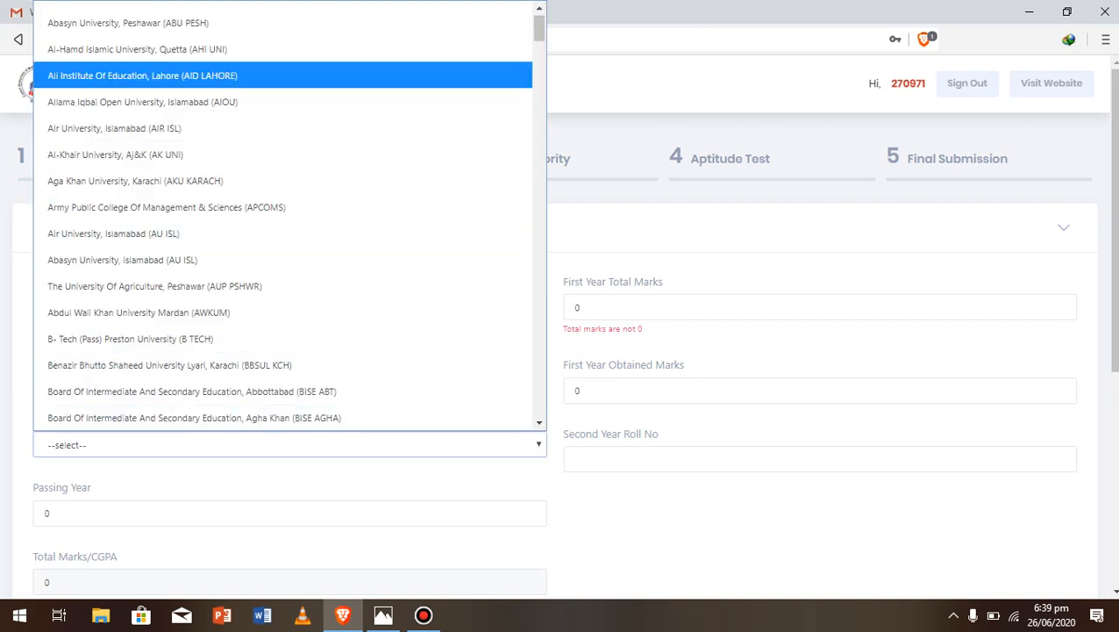
{"action": "left_click", "coordinate": [142, 76]}
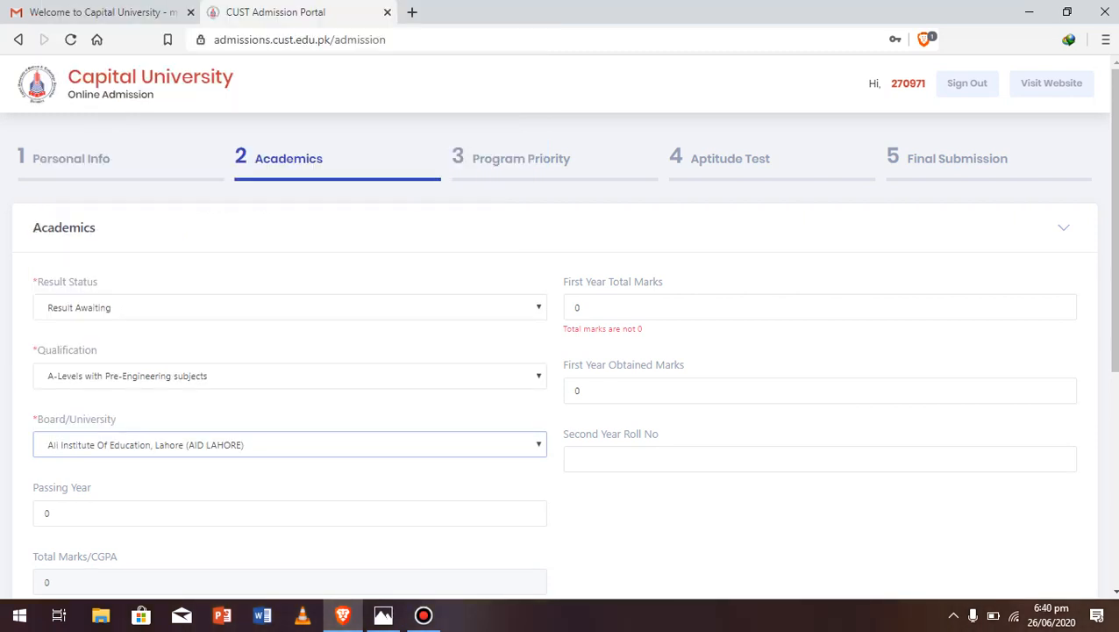
{"action": "left_click", "coordinate": [589, 307]}
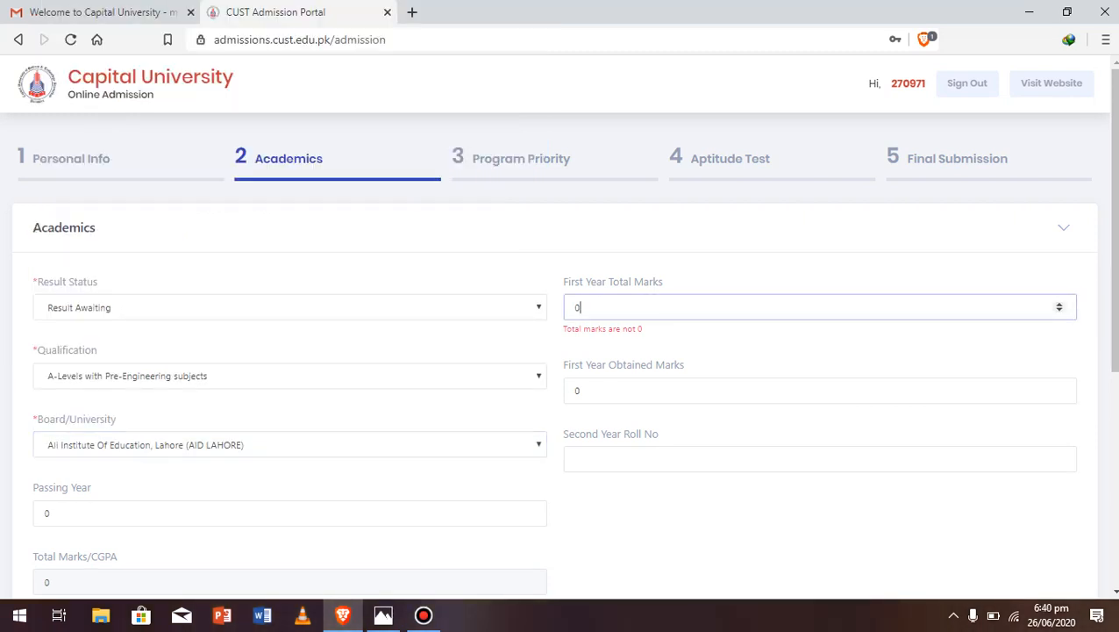
{"action": "key", "text": "BackSpace"}
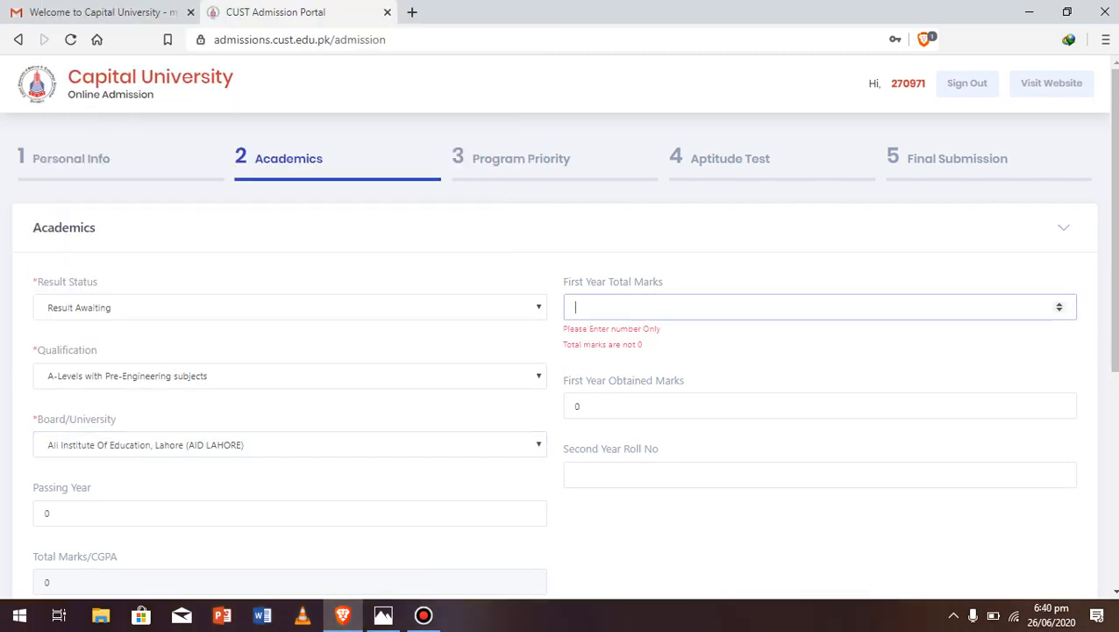
{"action": "type", "text": "505"}
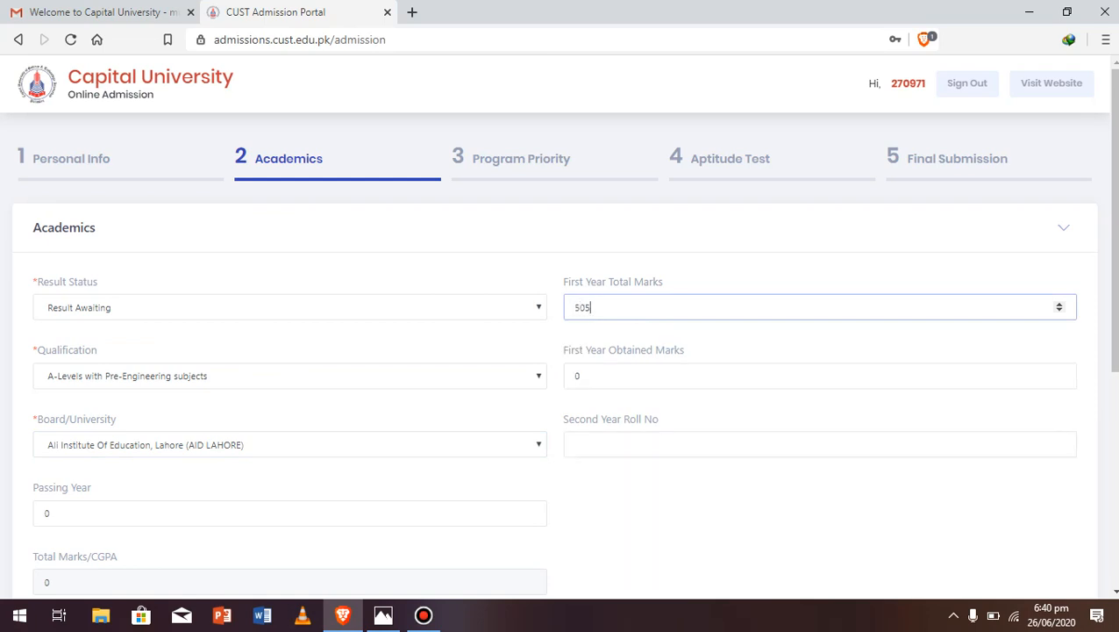
{"action": "left_click", "coordinate": [589, 376]}
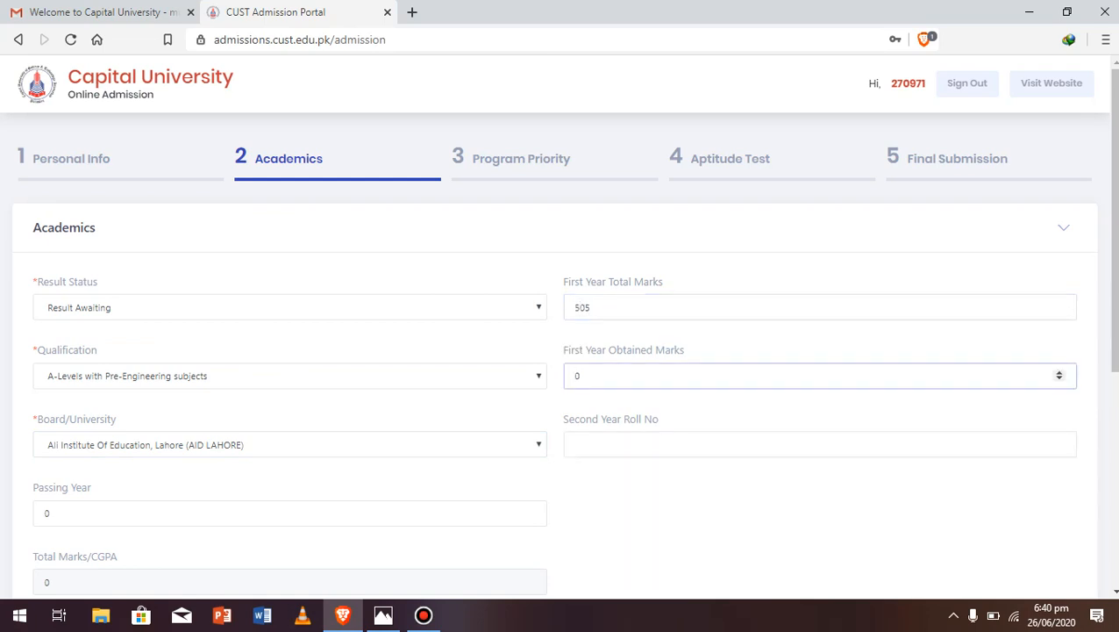
{"action": "key", "text": "BackSpace"}
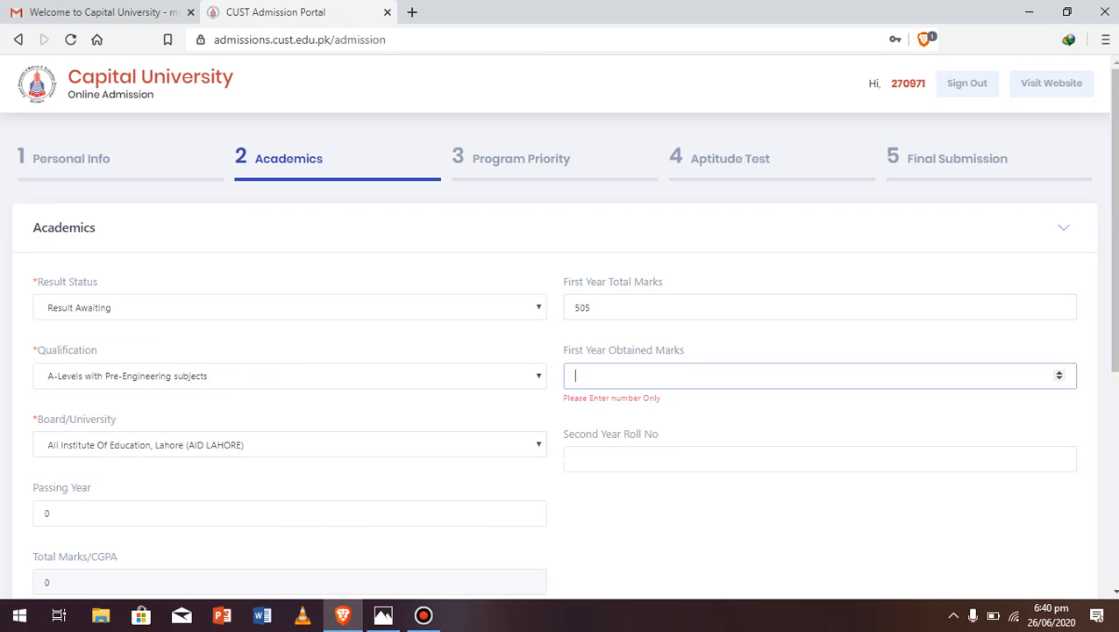
{"action": "type", "text": "456"}
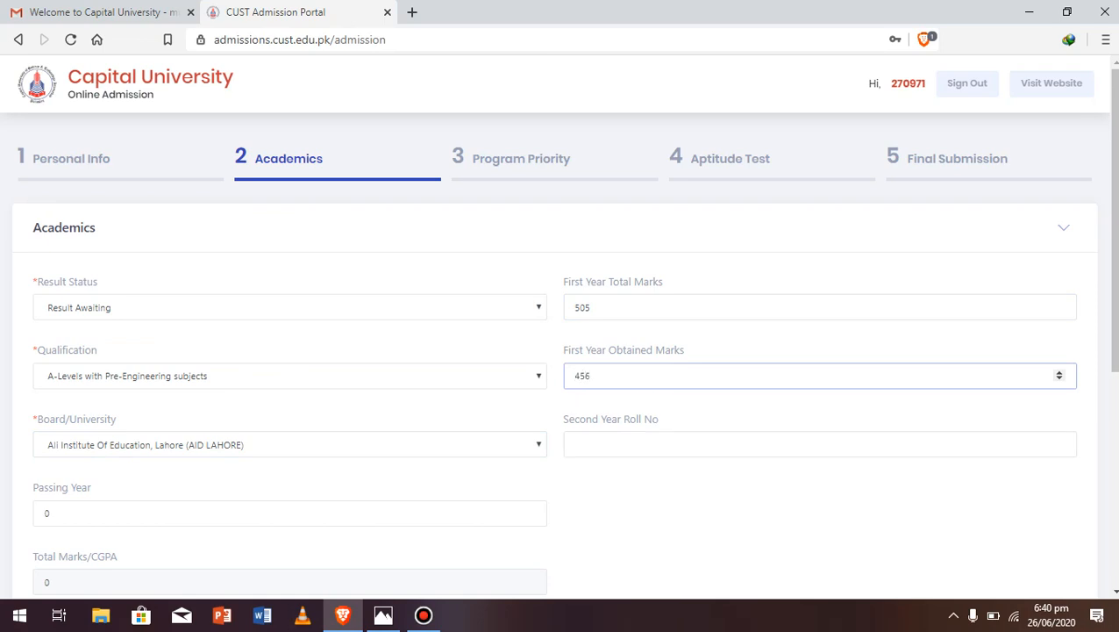
{"action": "key", "text": "Tab"}
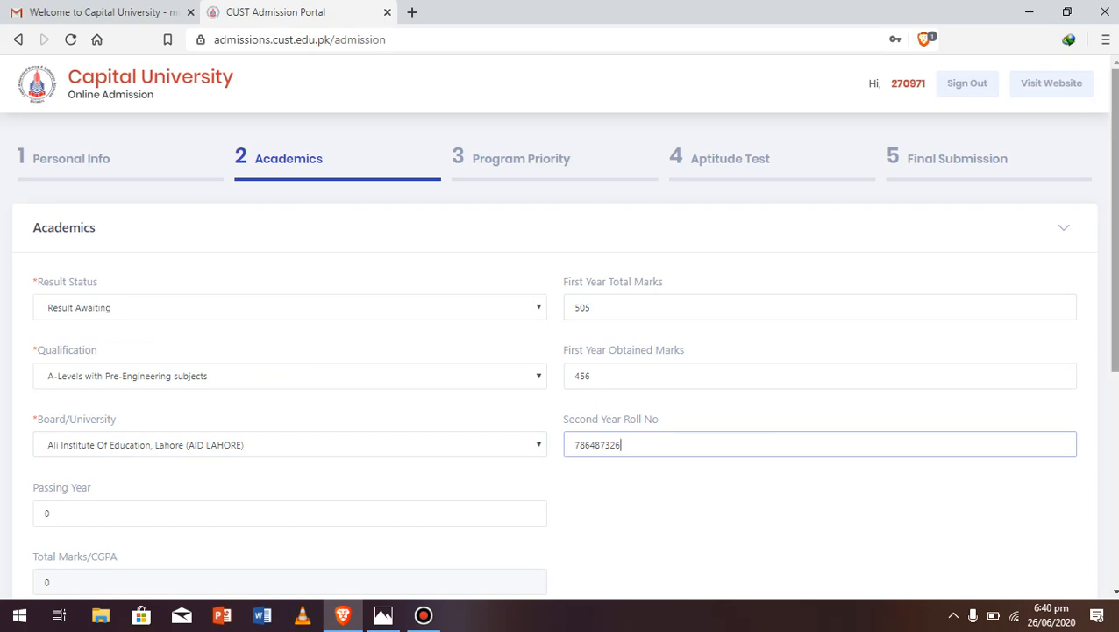
Set Passing Year to 2017 and dismiss the academic record saved confirmation
{"action": "scroll", "coordinate": [561, 351], "scroll_direction": "down", "scroll_amount": 2}
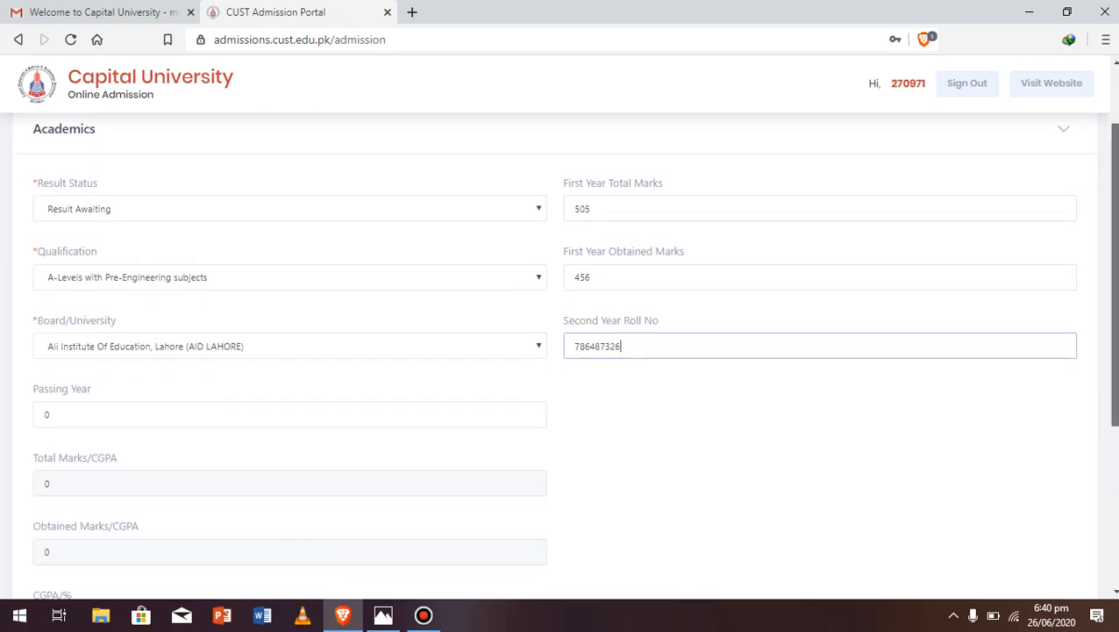
{"action": "scroll", "coordinate": [561, 350], "scroll_direction": "down", "scroll_amount": 1}
{"action": "left_click", "coordinate": [50, 340]}
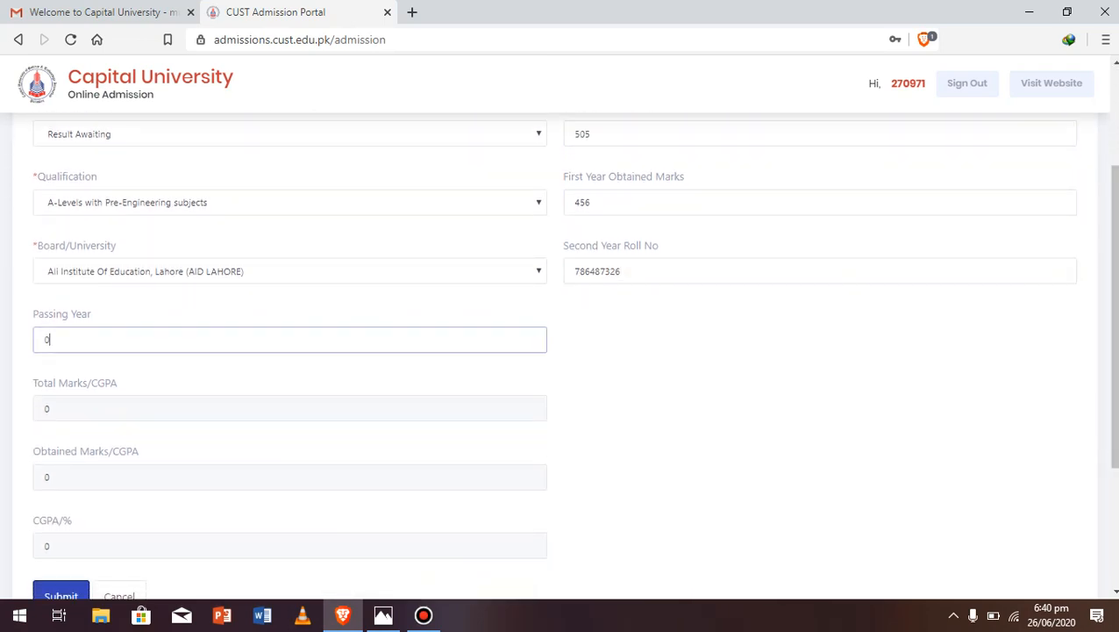
{"action": "key", "text": "BackSpace"}
{"action": "type", "text": "20"}
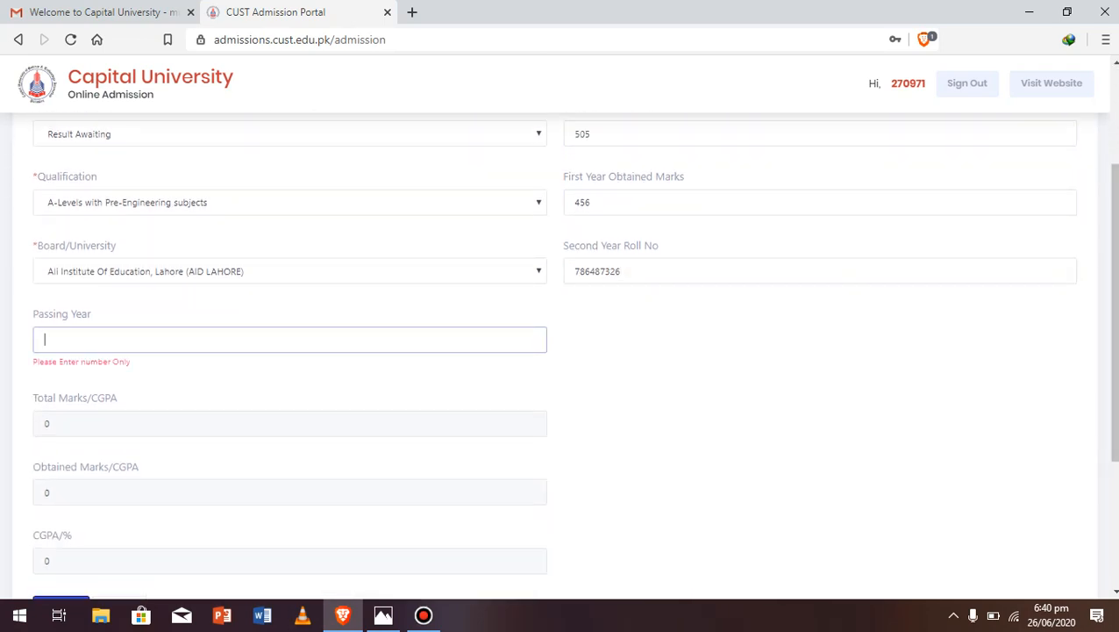
{"action": "type", "text": "17"}
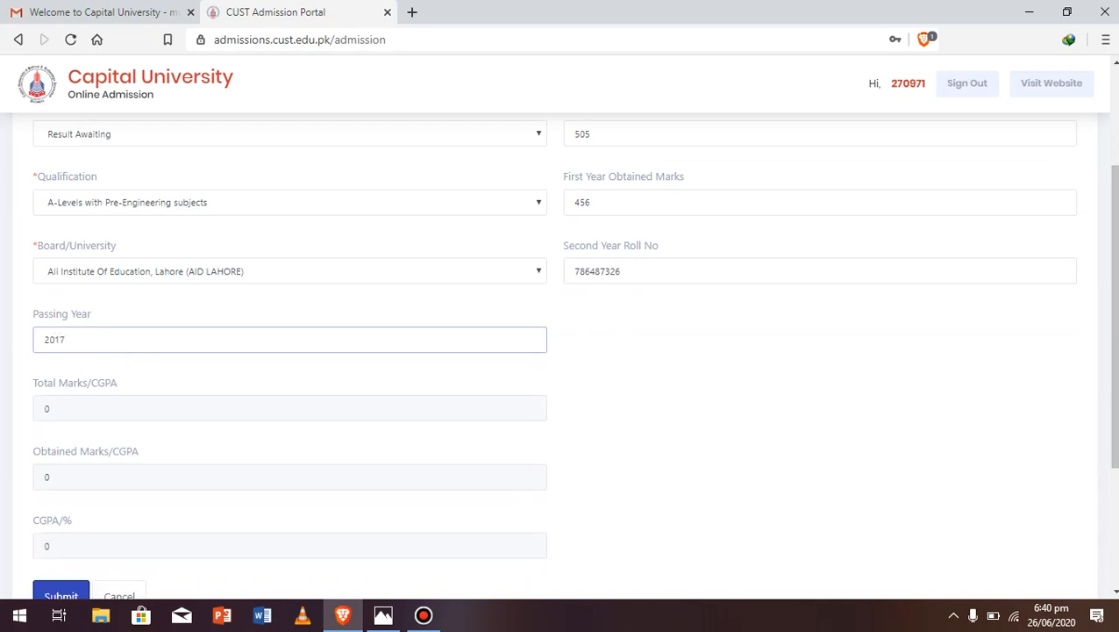
{"action": "key", "text": "Tab"}
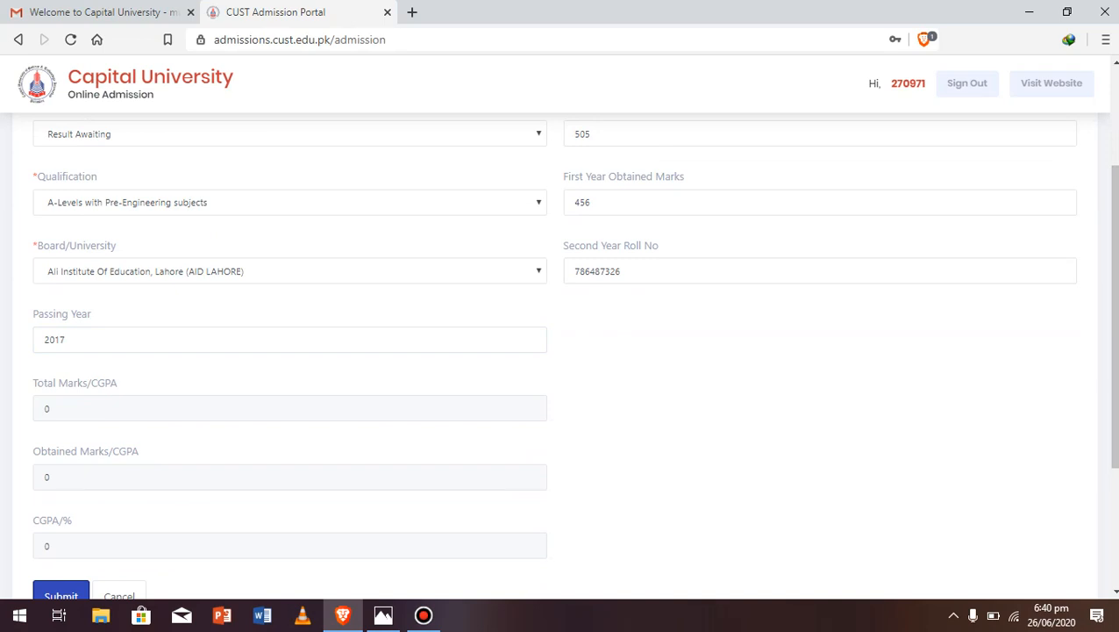
{"action": "scroll", "coordinate": [561, 351], "scroll_direction": "up", "scroll_amount": 2}
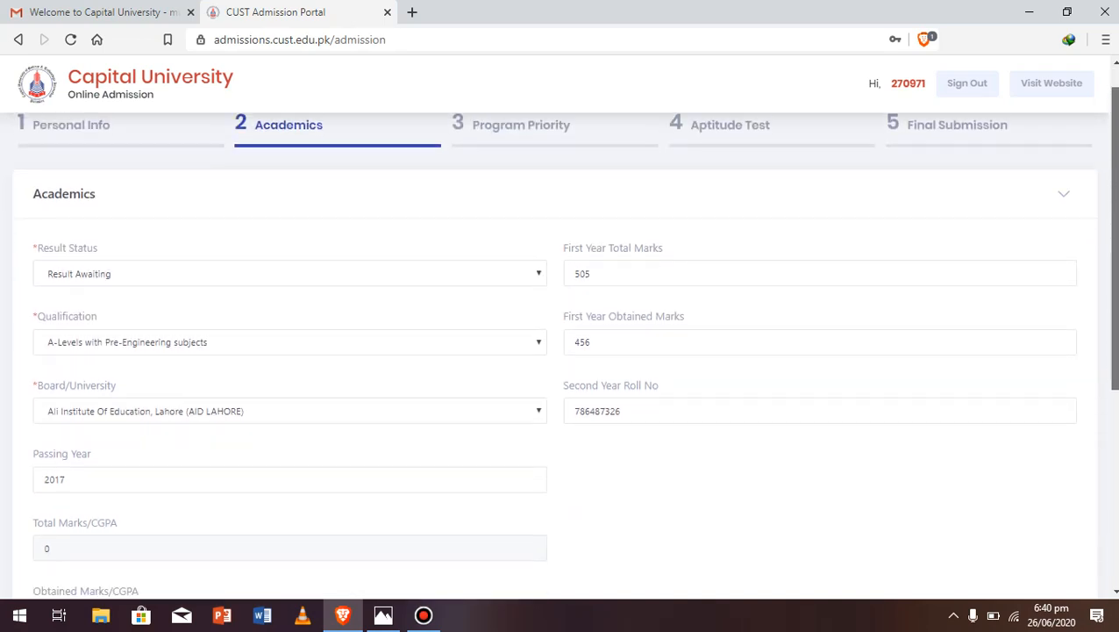
{"action": "scroll", "coordinate": [561, 351], "scroll_direction": "down", "scroll_amount": 3}
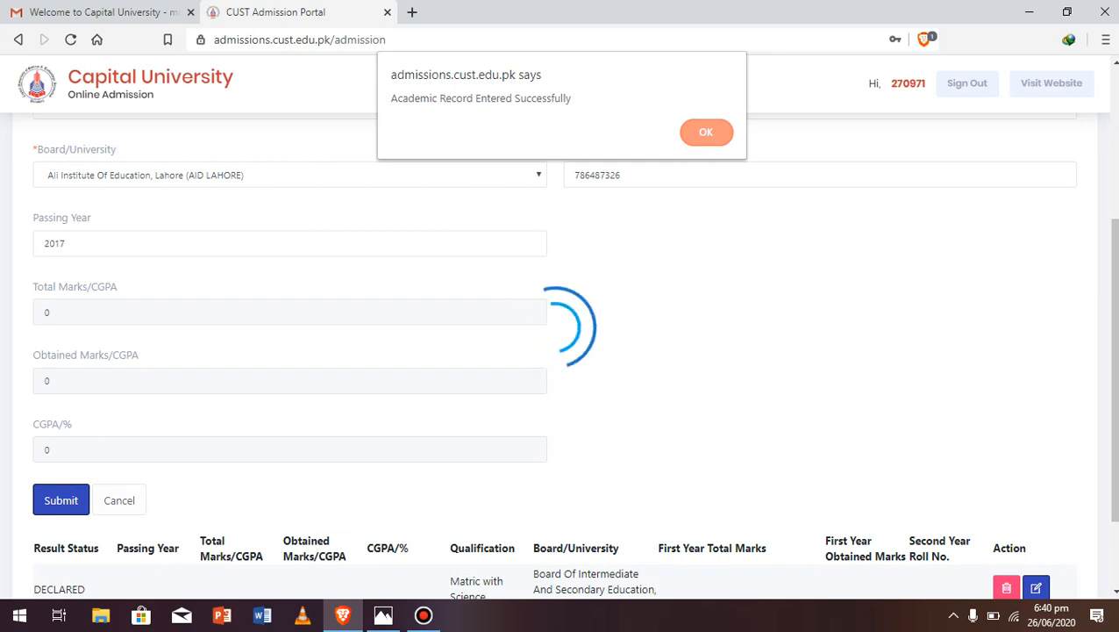
{"action": "key", "text": "Return"}
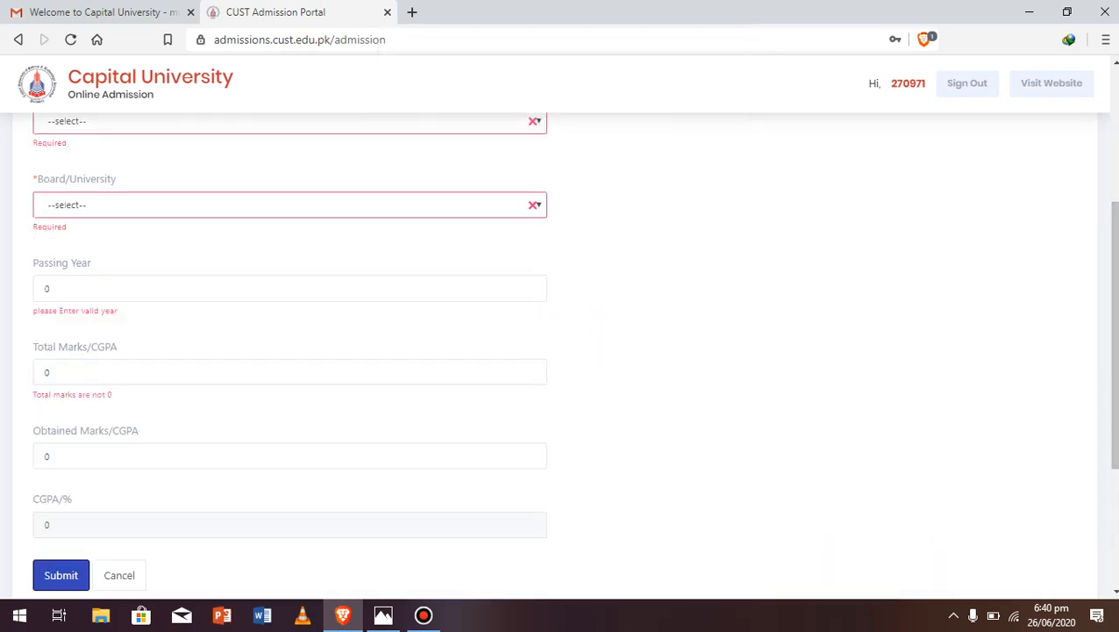
Reset result status to Result Awaiting and proceed to the Program Priority step
{"action": "left_click_drag", "start_coordinate": [1115, 335], "coordinate": [1115, 200]}
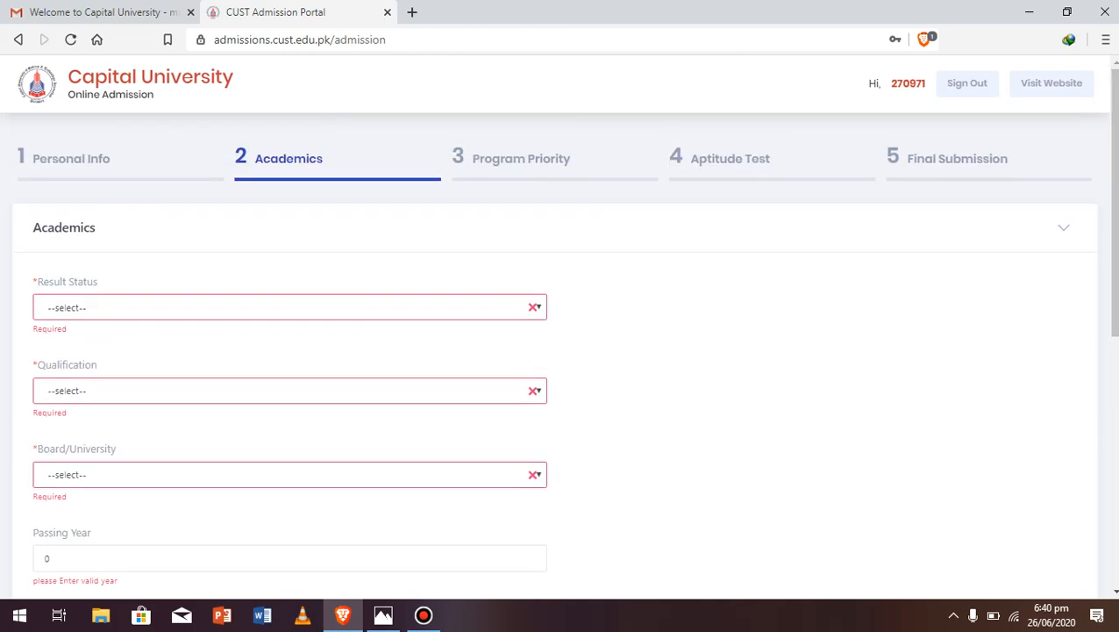
{"action": "left_click", "coordinate": [289, 307]}
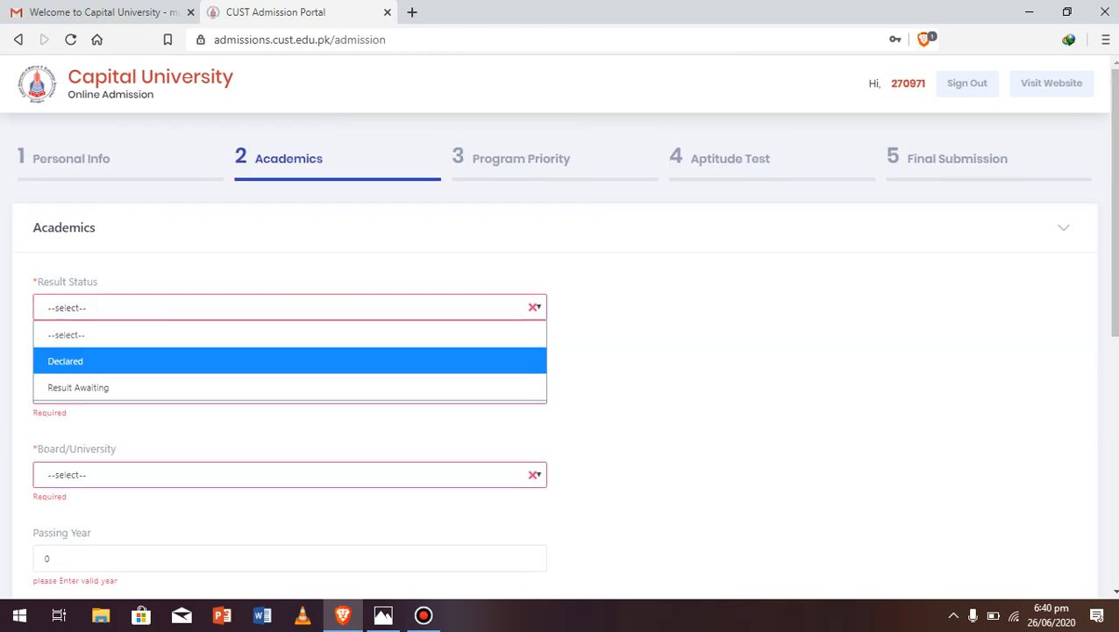
{"action": "left_click", "coordinate": [88, 387]}
{"action": "left_click", "coordinate": [289, 375]}
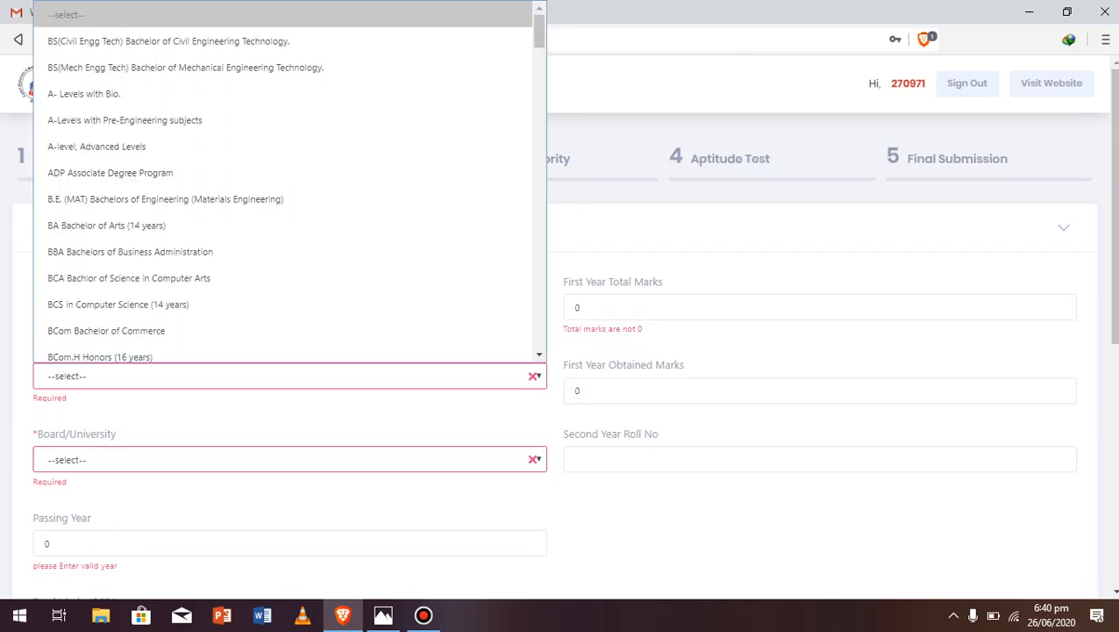
{"action": "left_click", "coordinate": [559, 158]}
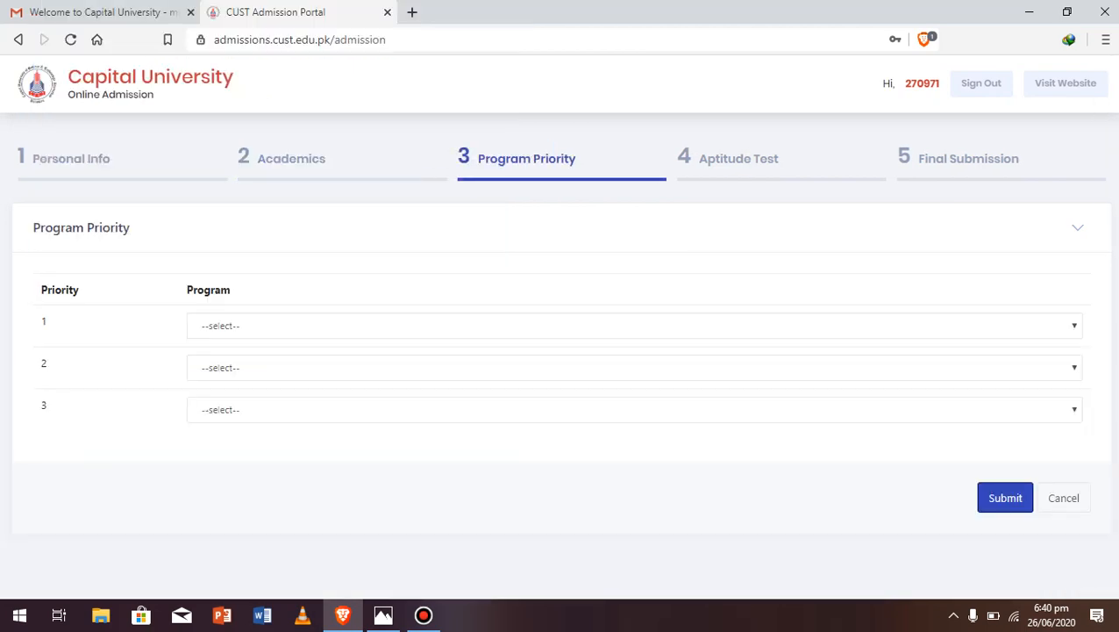
Choose BEE, BSP and BBA as priorities 1–3, submit, and dismiss the saved alert
{"action": "left_click", "coordinate": [634, 325]}
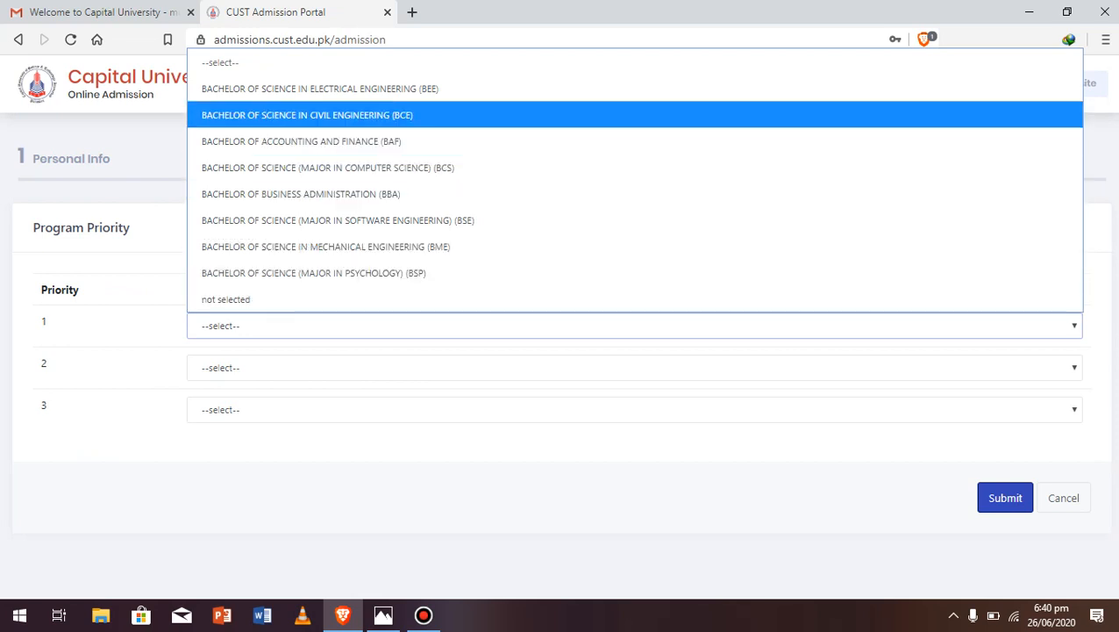
{"action": "key", "text": "Return"}
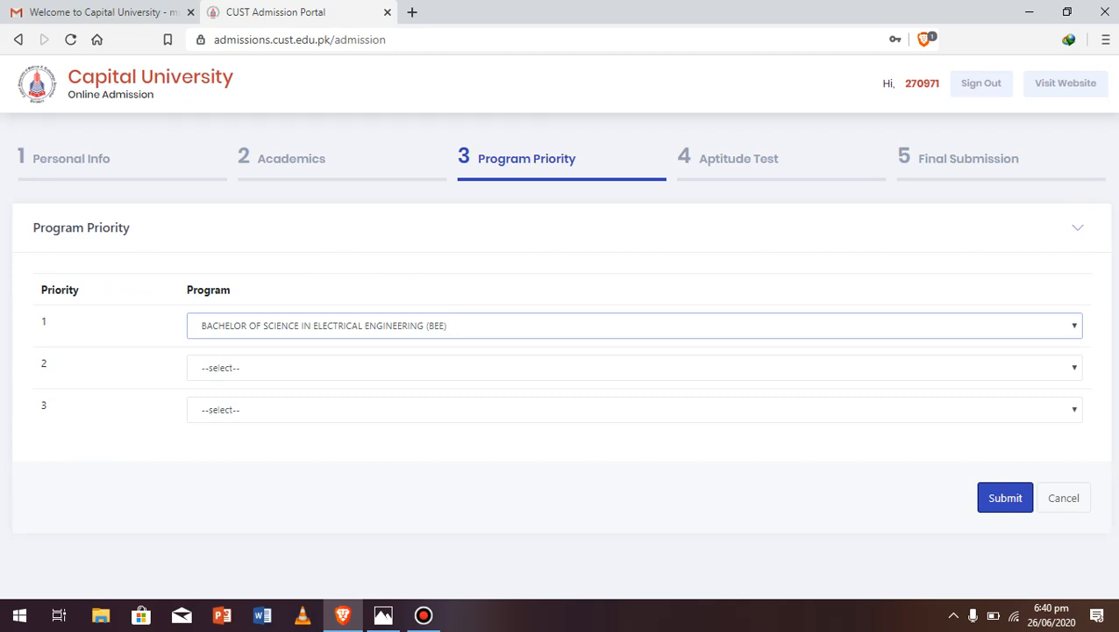
{"action": "left_click", "coordinate": [634, 368]}
{"action": "left_click", "coordinate": [634, 315]}
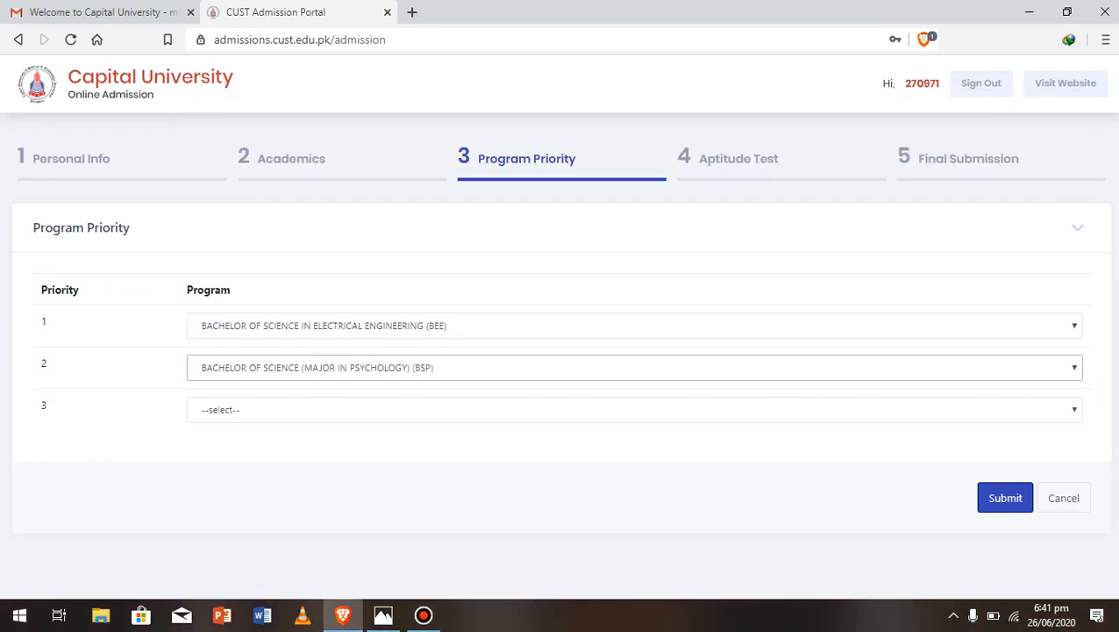
{"action": "left_click", "coordinate": [634, 410]}
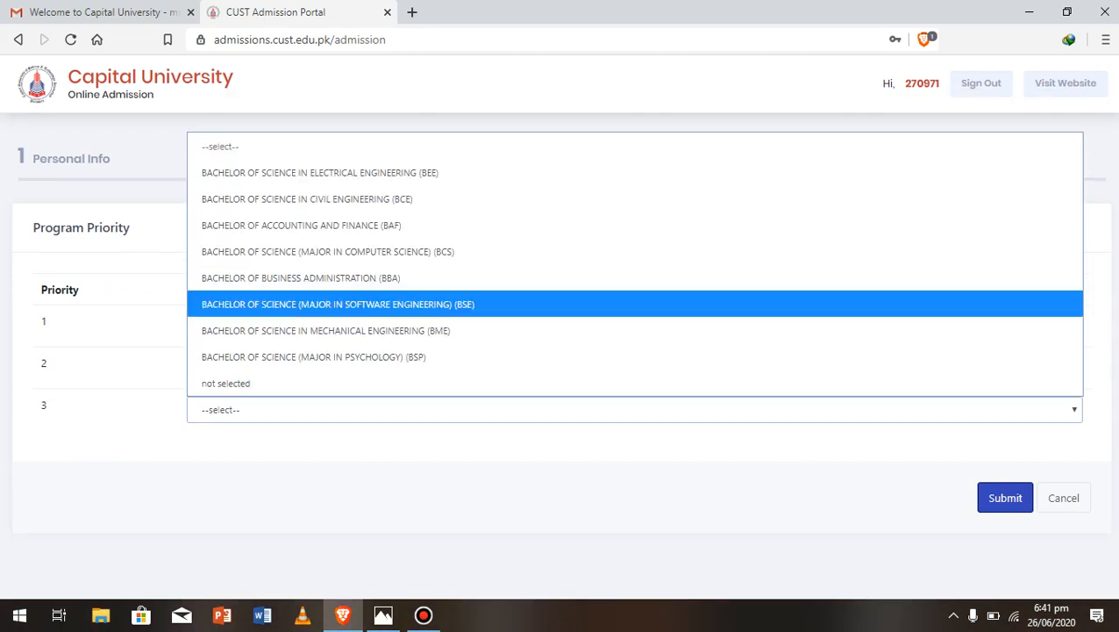
{"action": "left_click", "coordinate": [634, 278]}
{"action": "left_click", "coordinate": [1005, 497]}
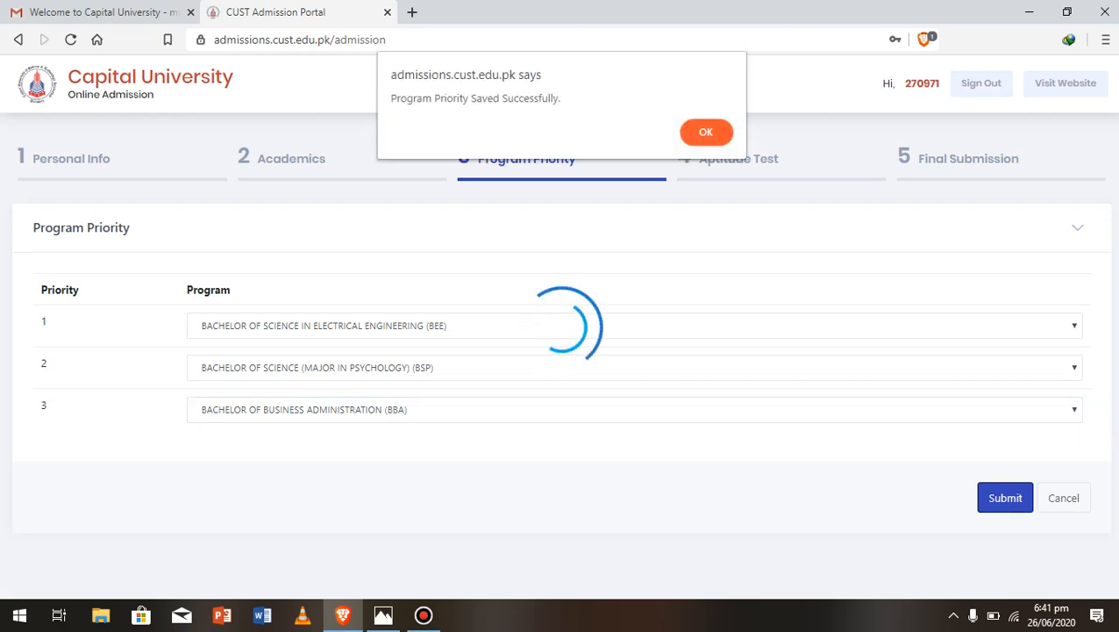
{"action": "left_click", "coordinate": [707, 132]}
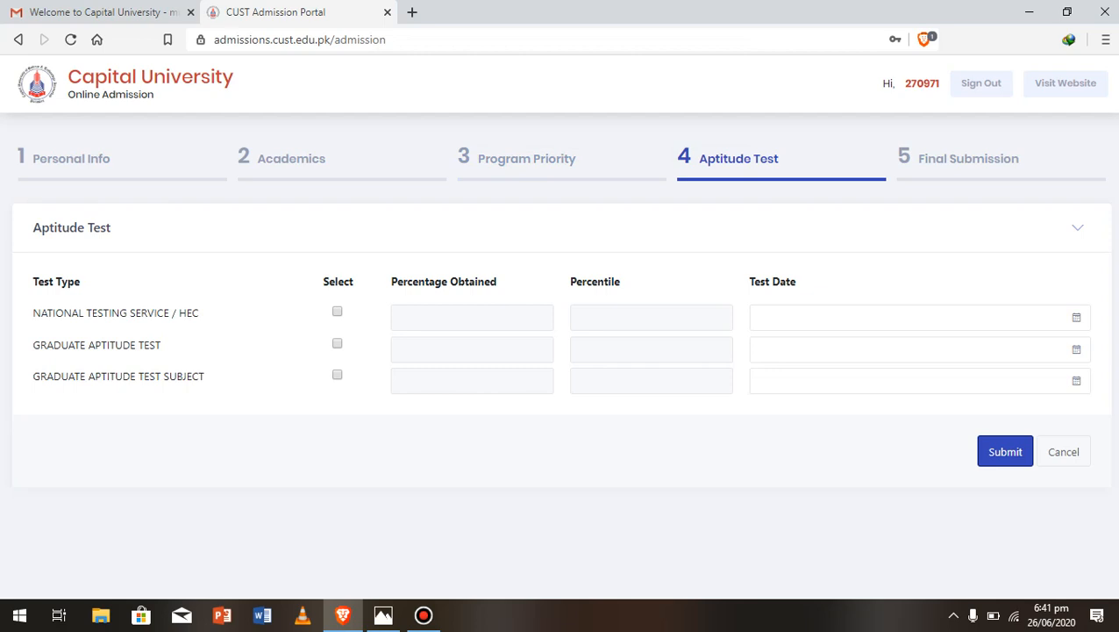
Leave the NTS/HEC test unticked, save the Aptitude Test page, and close the alert
{"action": "left_click", "coordinate": [337, 312]}
{"action": "left_click", "coordinate": [337, 311]}
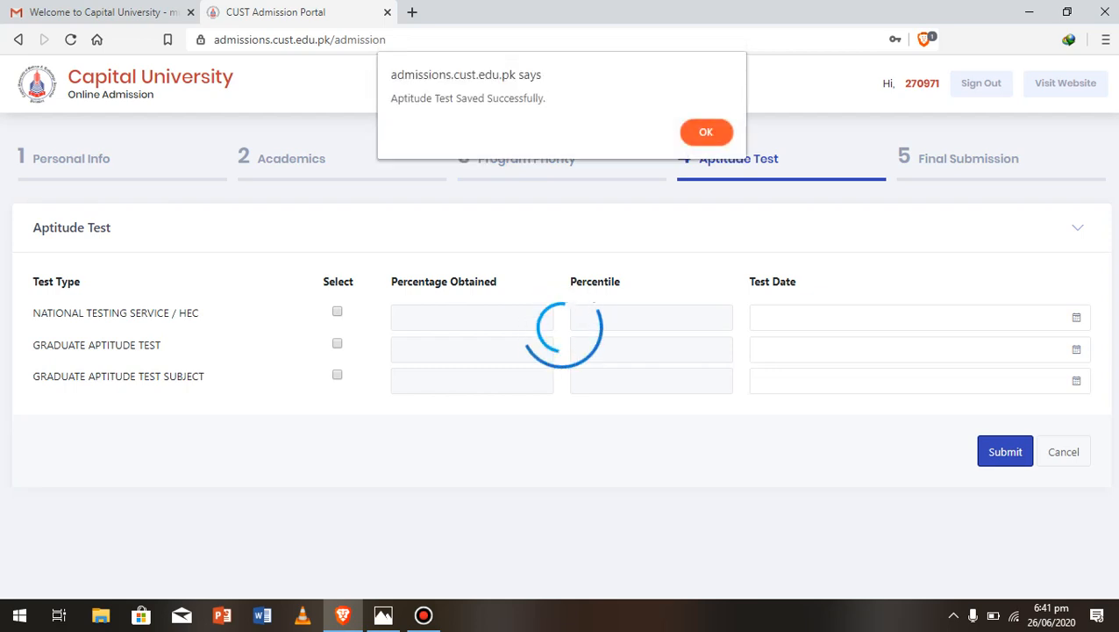
{"action": "key", "text": "Return"}
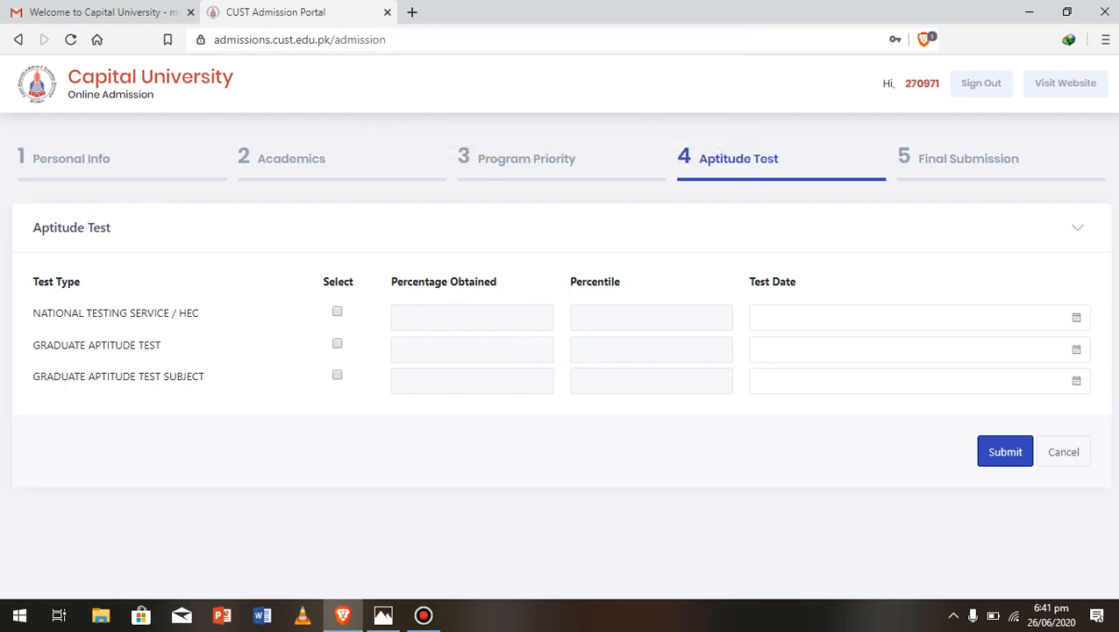
{"action": "left_click_drag", "start_coordinate": [1115, 140], "coordinate": [1115, 496]}
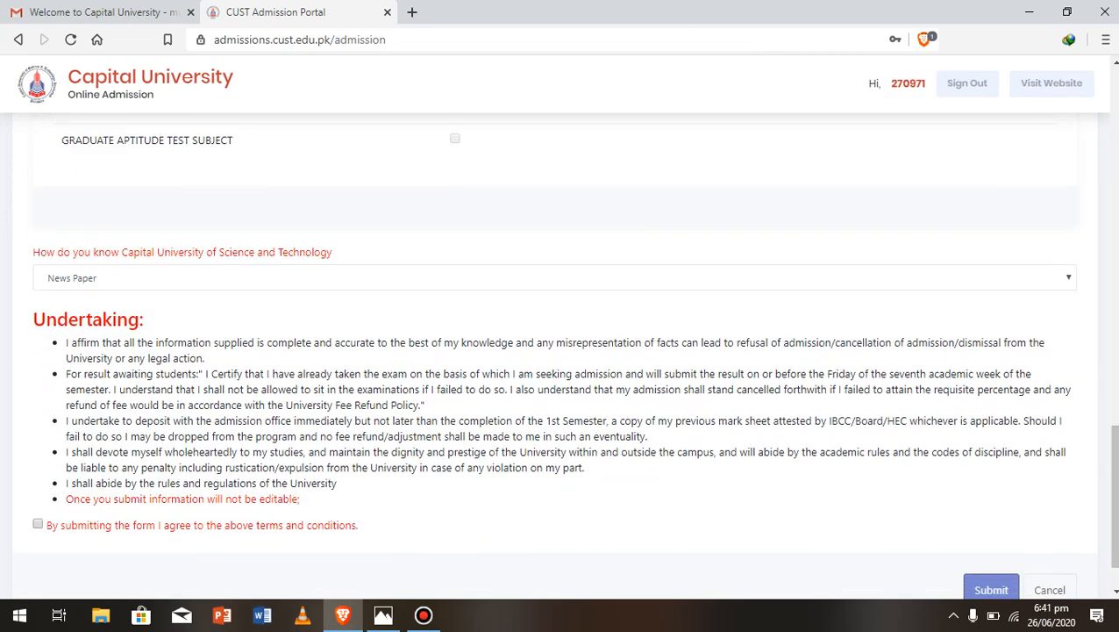
Accept the terms, choose Electronic Media (TV/FM) as the source, and submit the application
{"action": "left_click", "coordinate": [38, 524]}
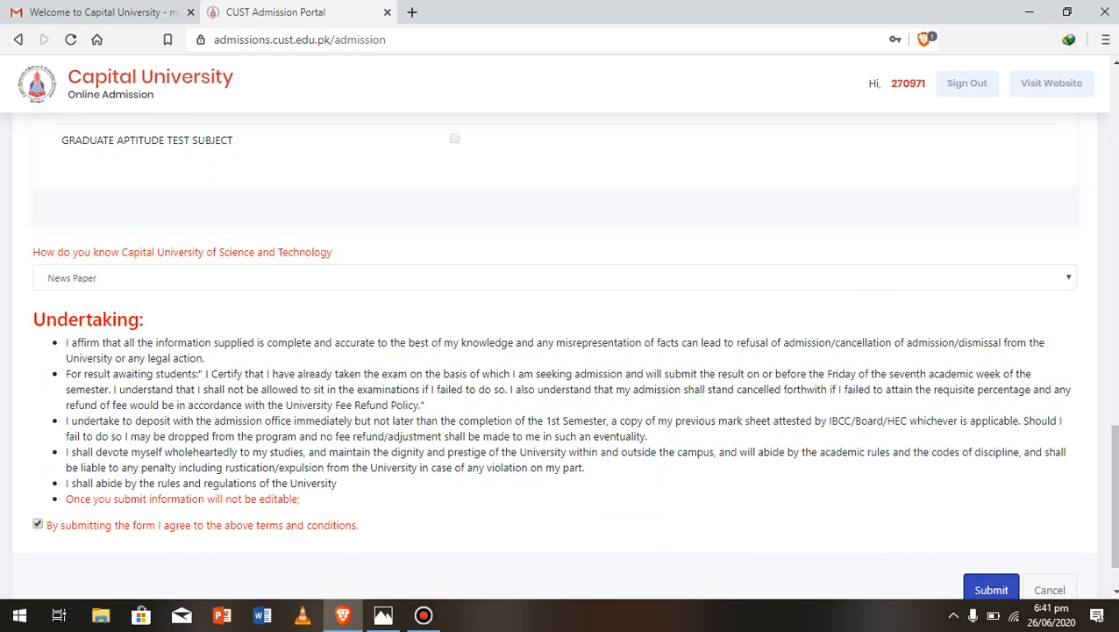
{"action": "left_click", "coordinate": [554, 278]}
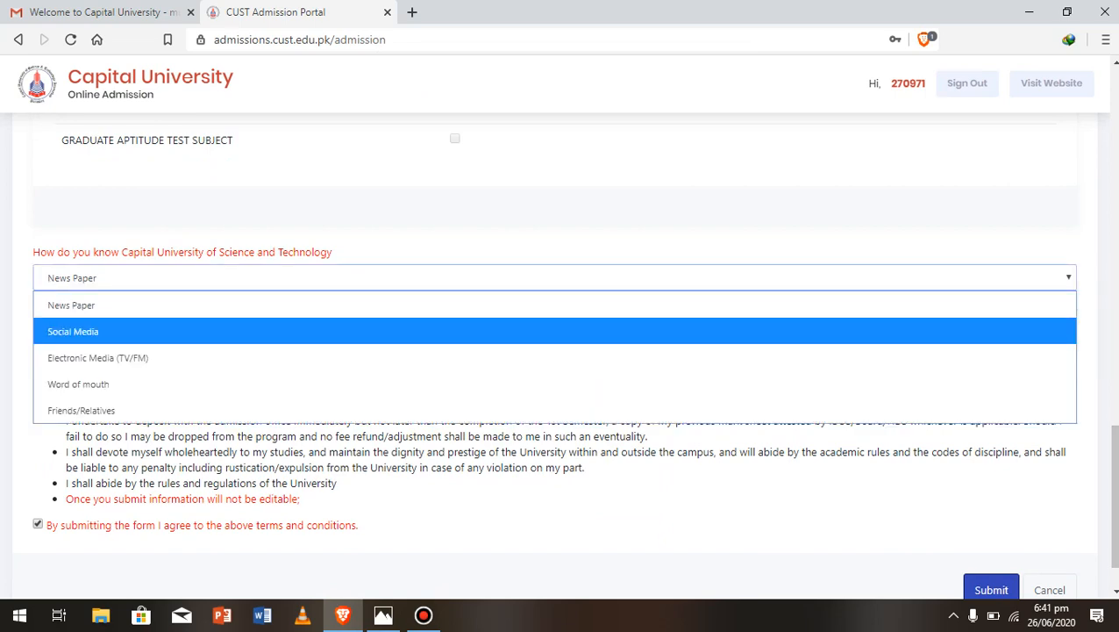
{"action": "left_click", "coordinate": [555, 357]}
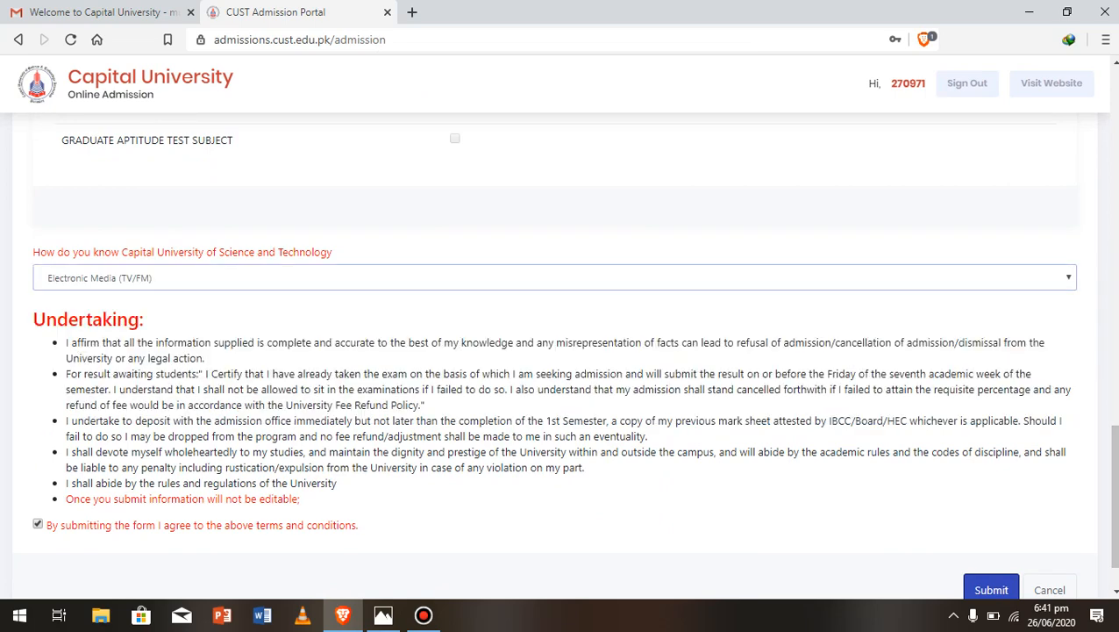
{"action": "scroll", "coordinate": [561, 368], "scroll_direction": "down", "scroll_amount": 1}
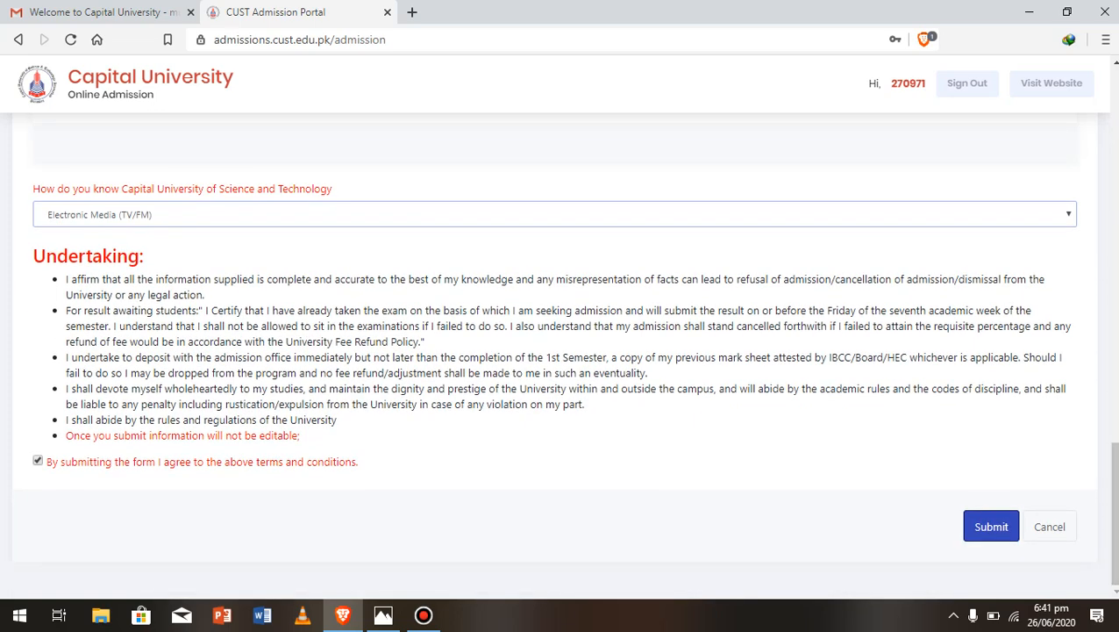
{"action": "left_click", "coordinate": [991, 526]}
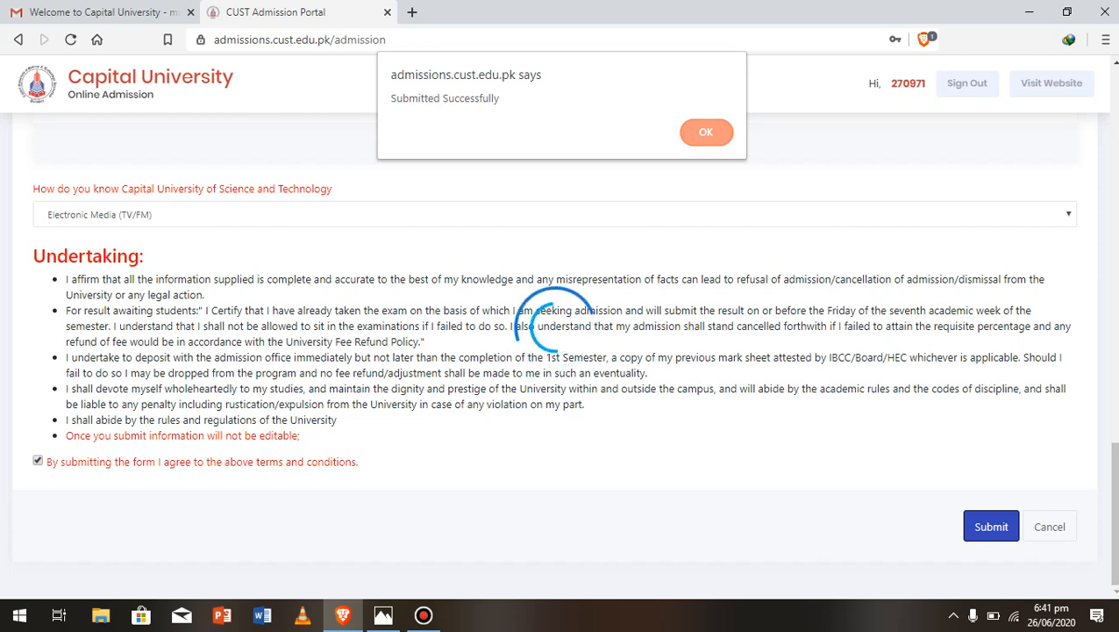
{"action": "left_click", "coordinate": [706, 132]}
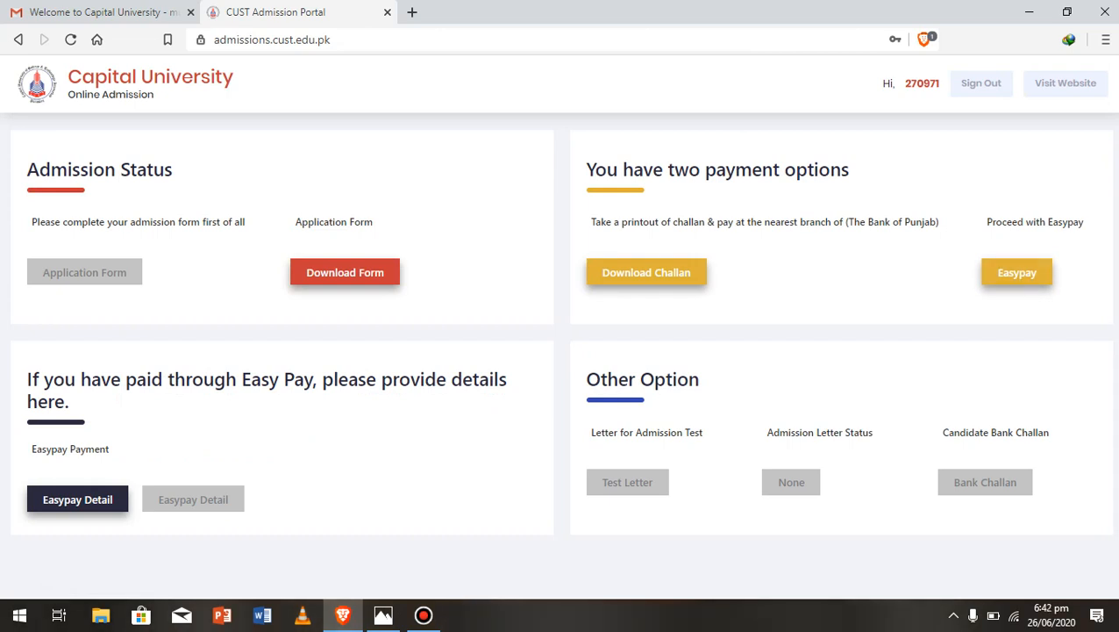
Download the bank challan PDF through IDM and show the Windows desktop
{"action": "left_click", "coordinate": [647, 272]}
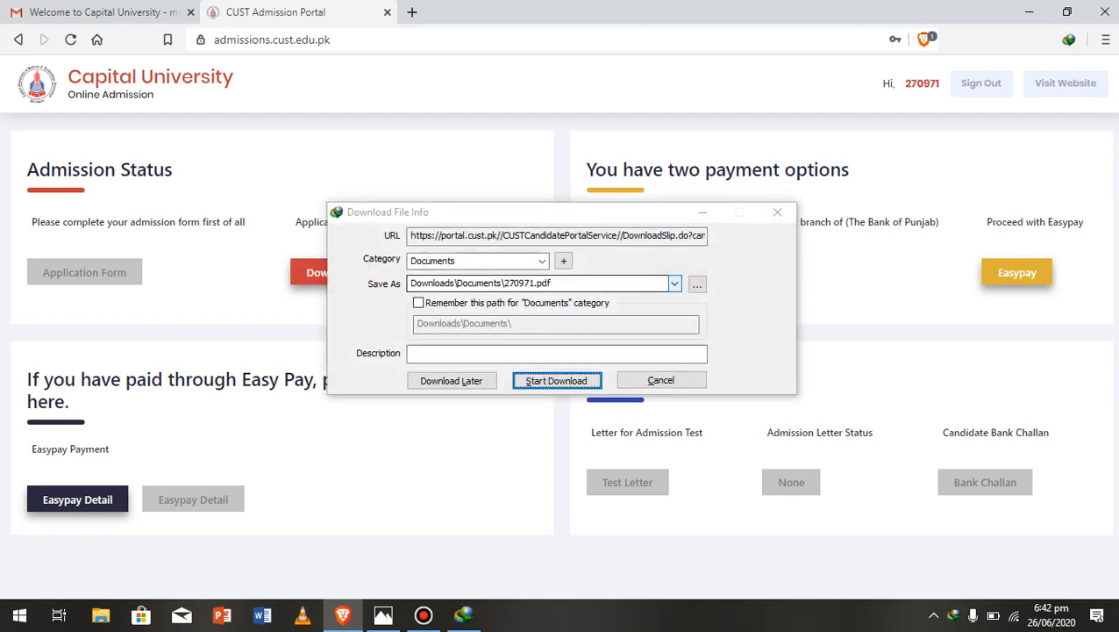
{"action": "left_click", "coordinate": [558, 381]}
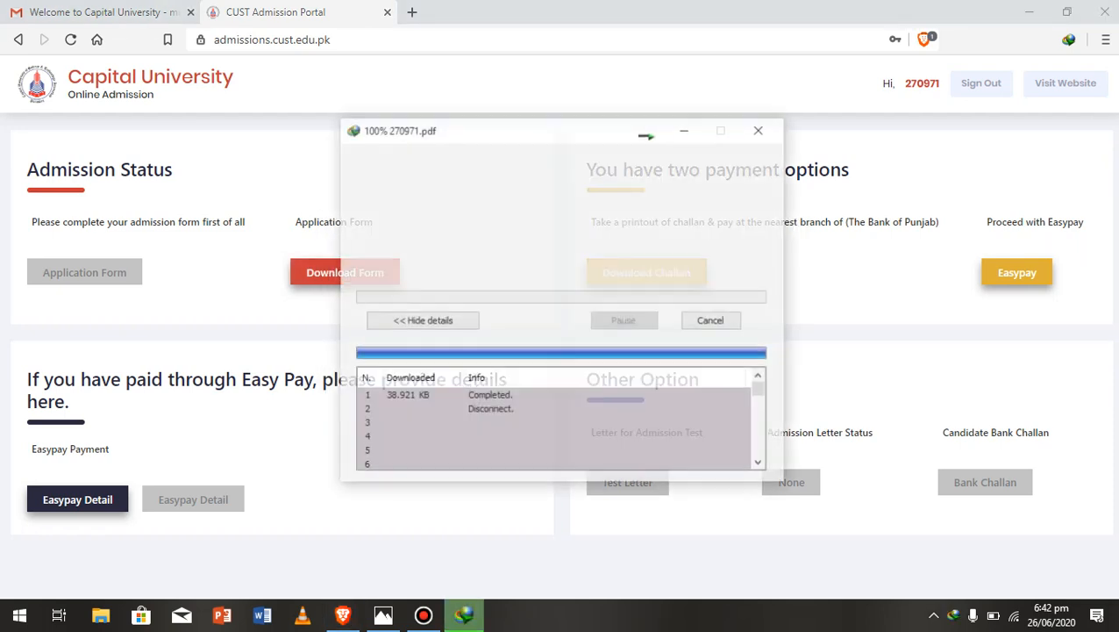
{"action": "key", "text": "super+d"}
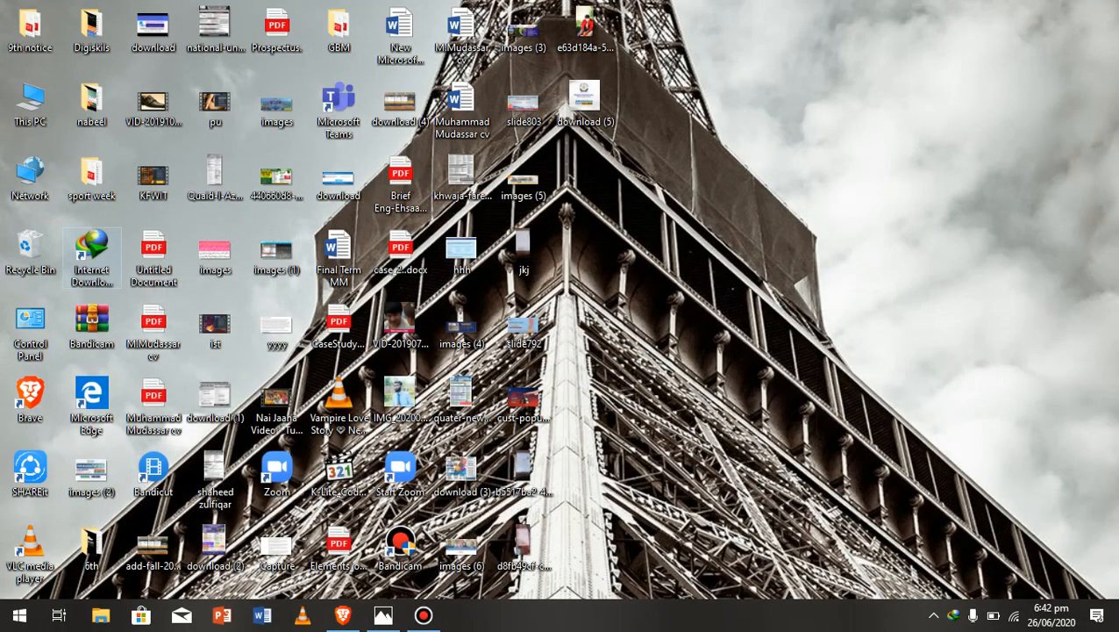
Open the downloaded challan PDF from Internet Download Manager to display the Fall 2020 Rs.1,500 deposit slip
{"action": "double_click", "coordinate": [92, 255]}
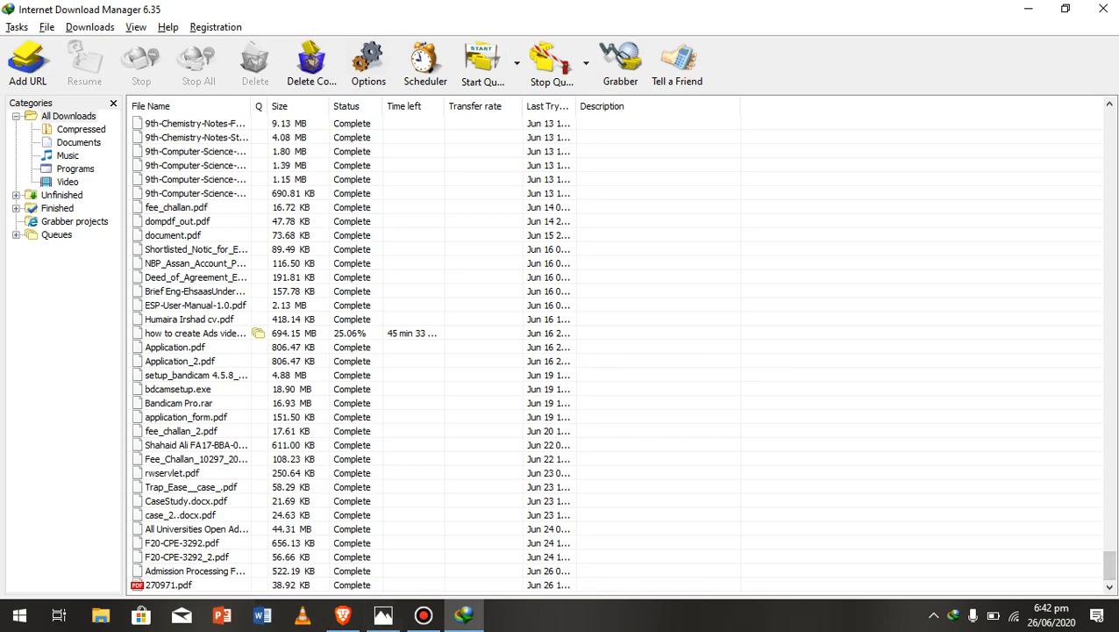
{"action": "double_click", "coordinate": [169, 585]}
{"action": "left_click", "coordinate": [608, 457]}
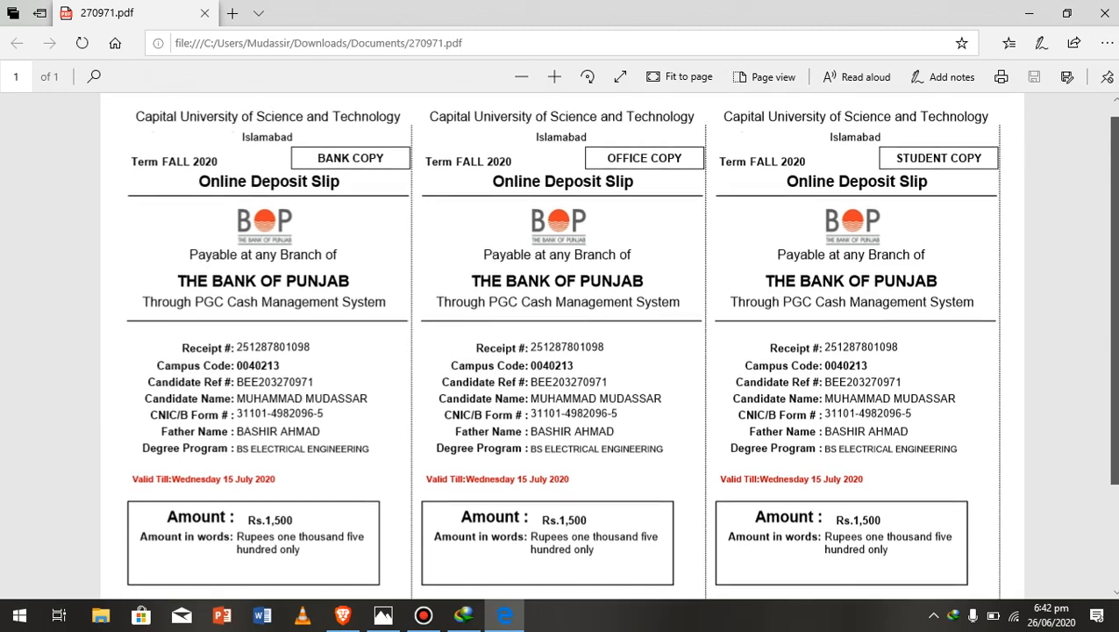
{"action": "scroll", "coordinate": [561, 346], "scroll_direction": "down", "scroll_amount": 2}
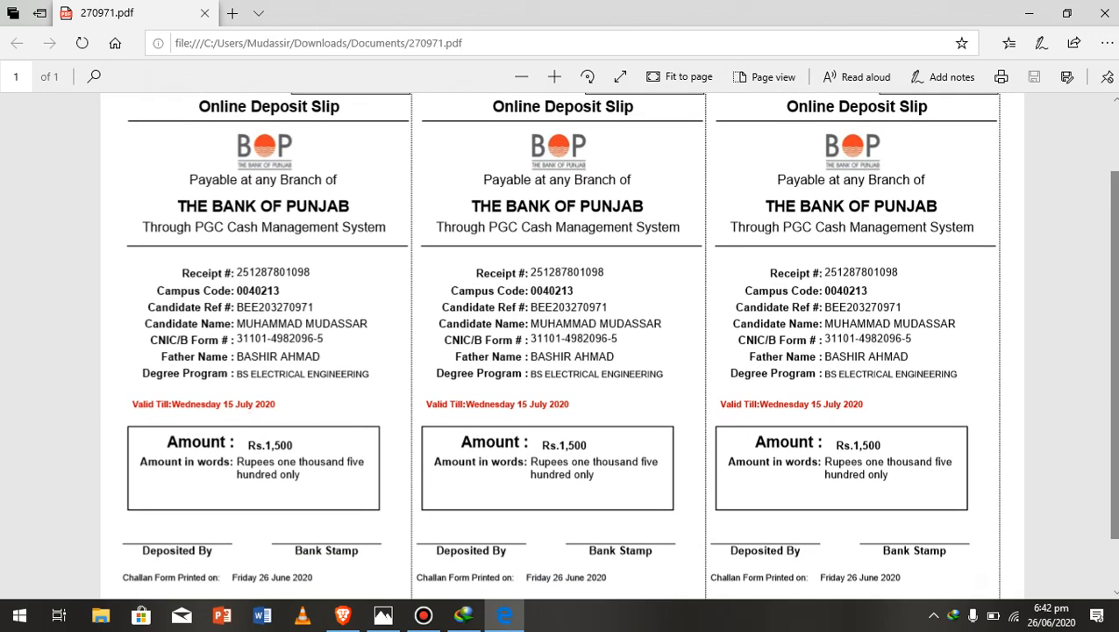
{"action": "scroll", "coordinate": [561, 345], "scroll_direction": "down", "scroll_amount": 1}
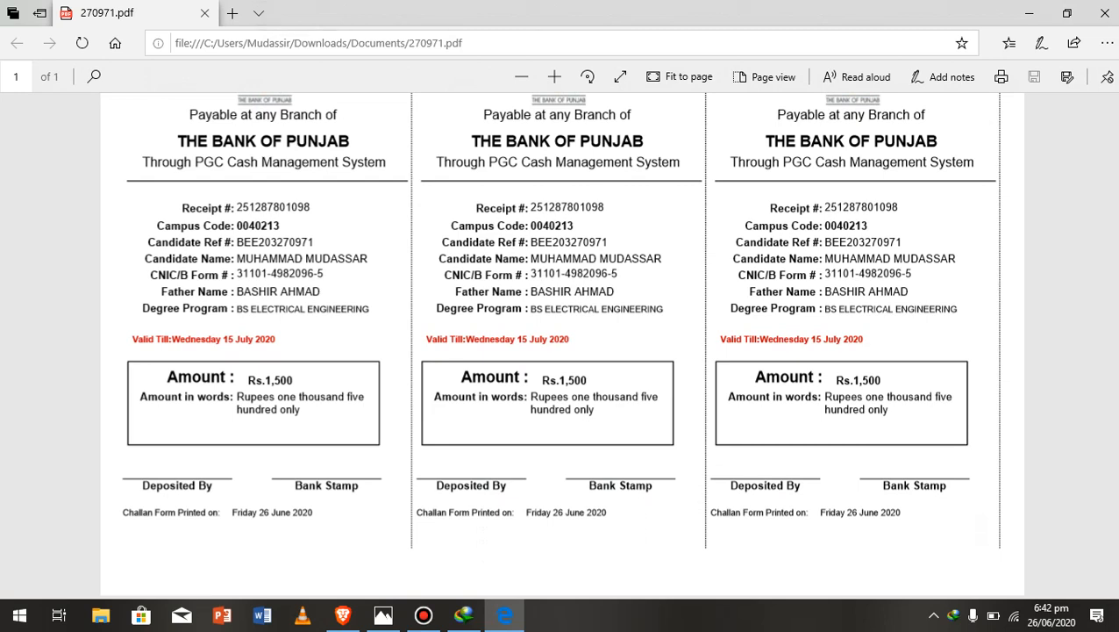
{"action": "mouse_move", "coordinate": [424, 614]}
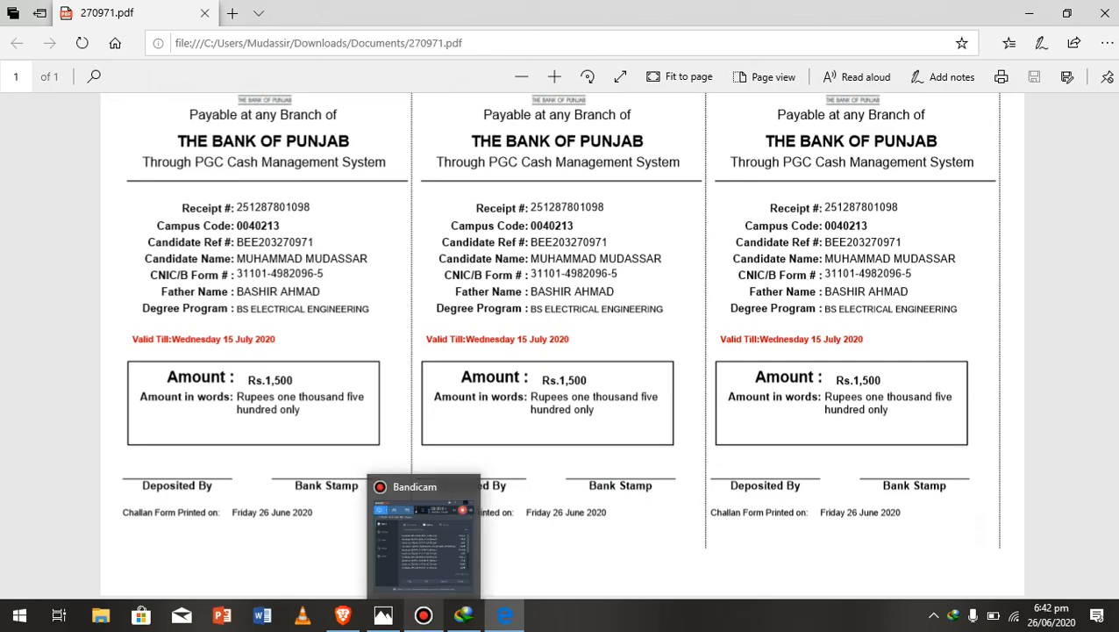
{"action": "left_click", "coordinate": [424, 614]}
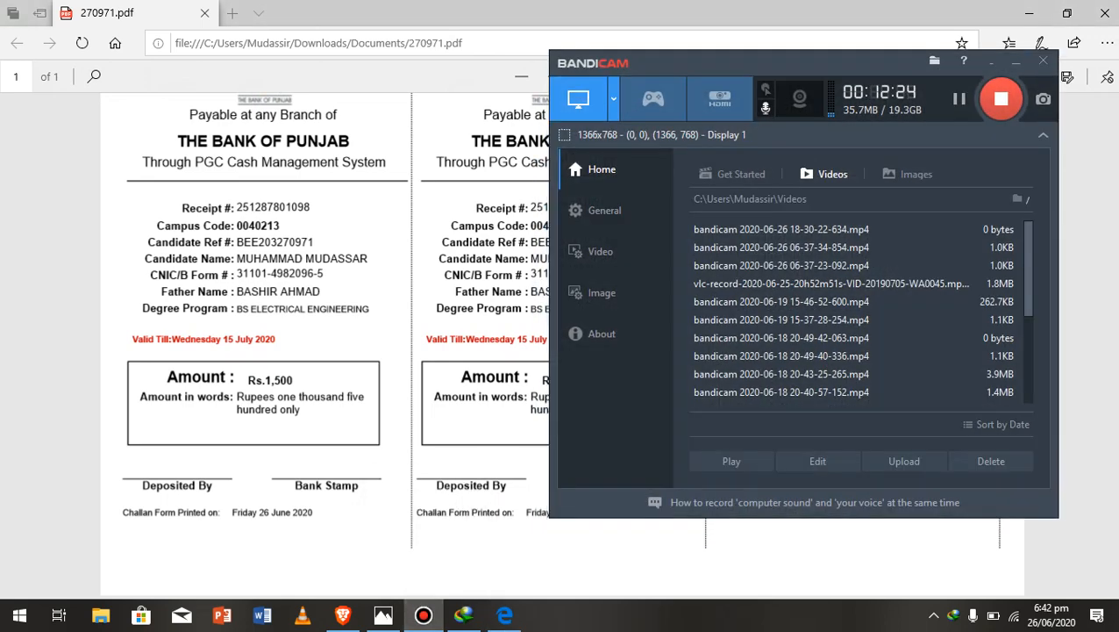